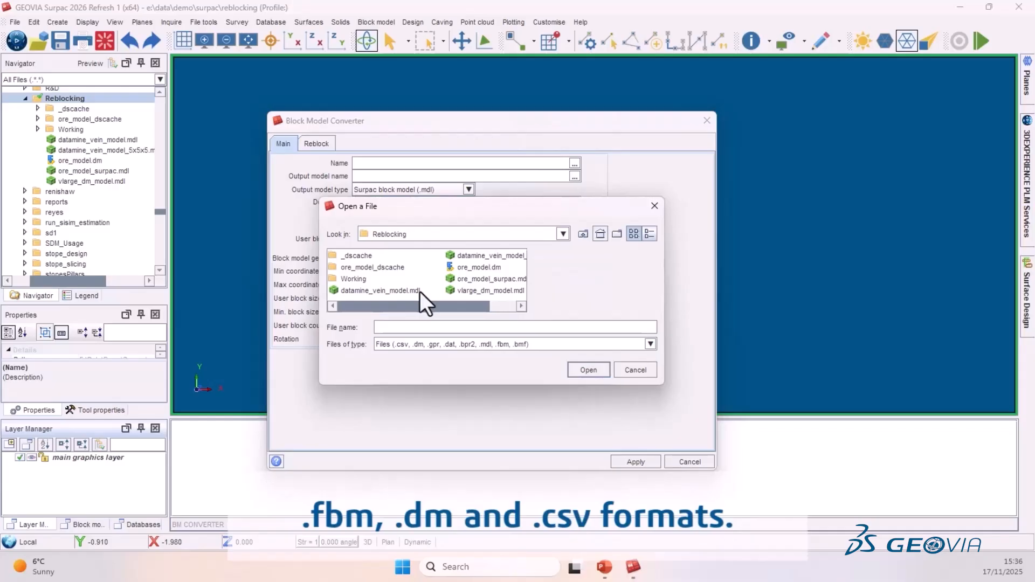
# - Choose ore_model.dm as the input model for conversion and pick ore_model_surpac as the output model name
pyautogui.click(469, 267)
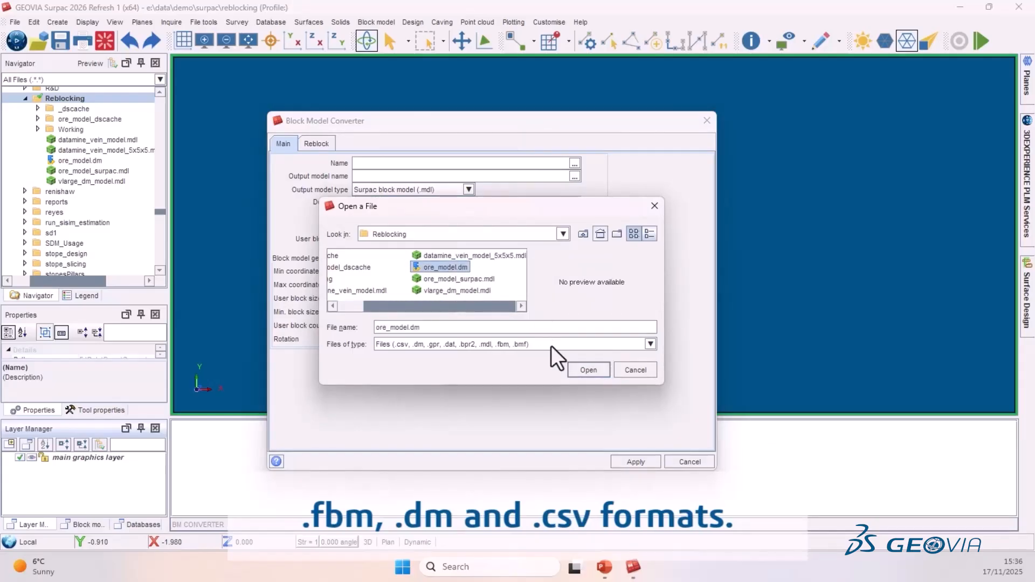
pyautogui.click(588, 370)
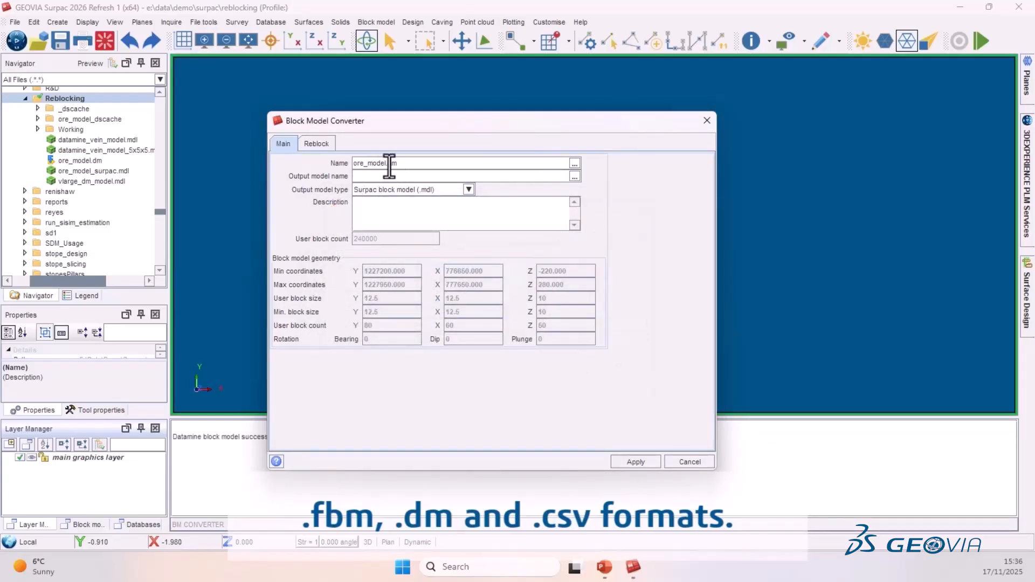
pyautogui.rightClick(369, 177)
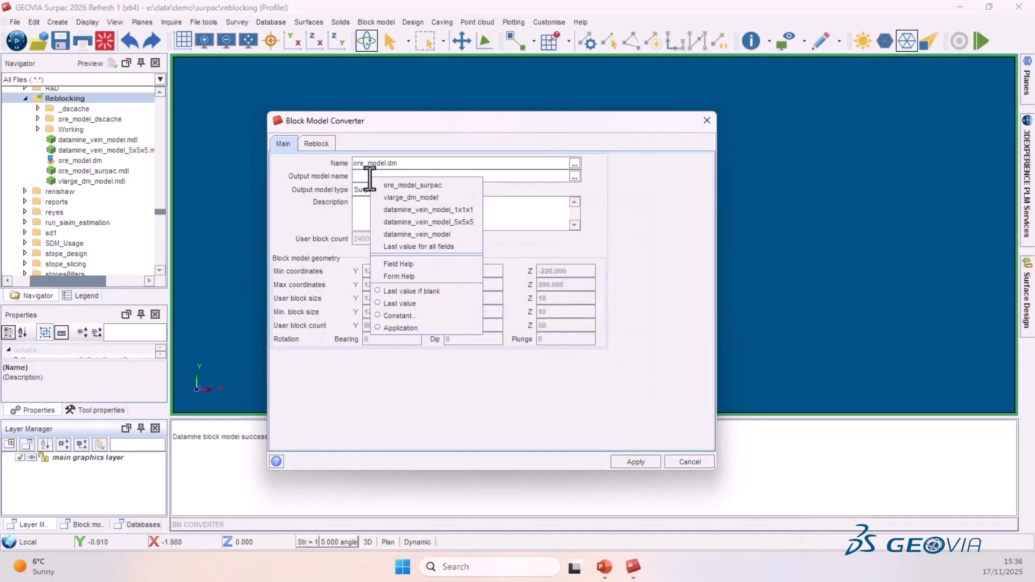
pyautogui.click(399, 185)
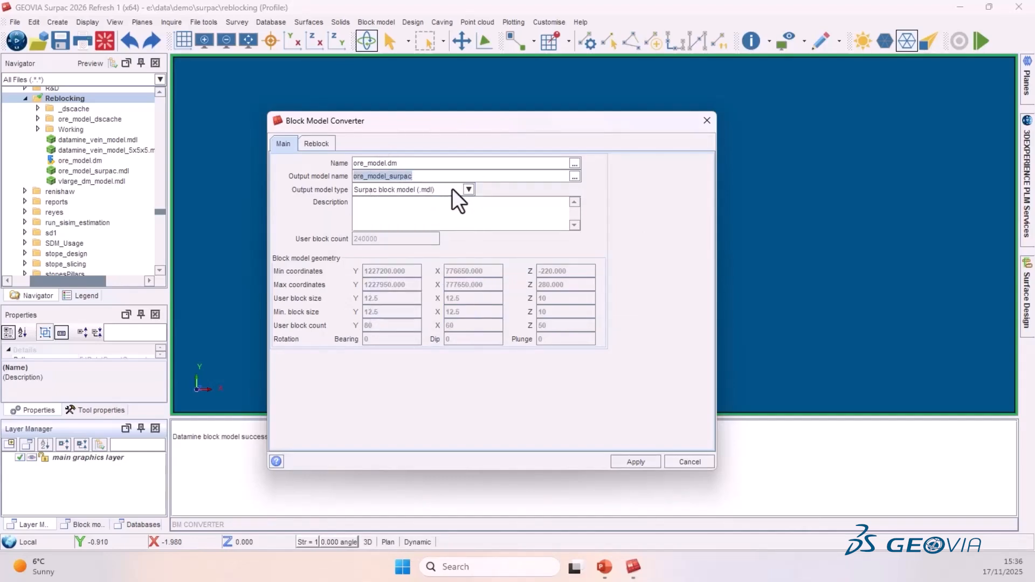
pyautogui.click(412, 210)
# - Set the new reblock user block size to 2 in Y, X and Z
pyautogui.click(329, 146)
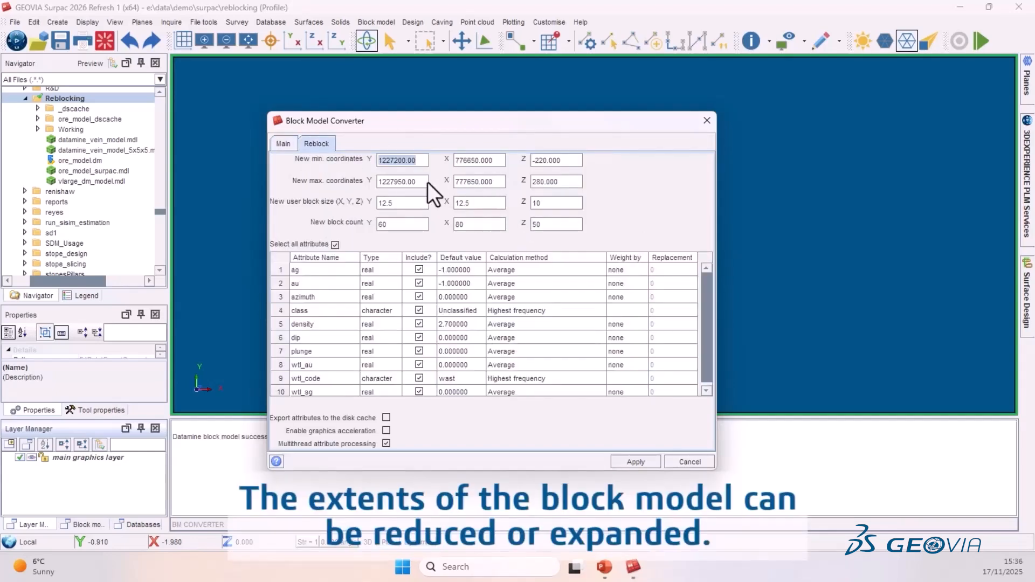
pyautogui.doubleClick(405, 203)
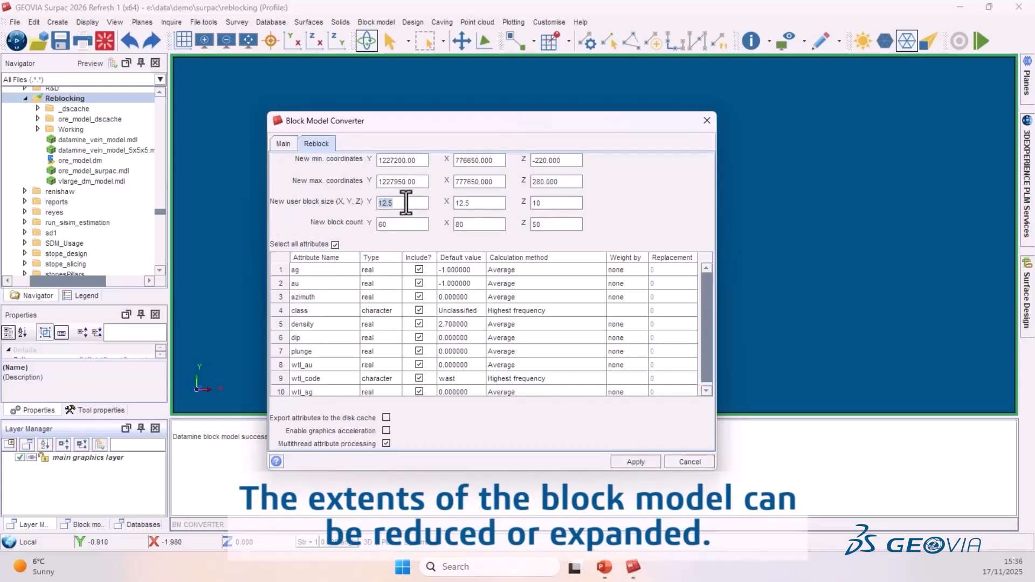
pyautogui.write('2')
pyautogui.press('Tab')
pyautogui.write('2')
pyautogui.press('Tab')
pyautogui.write('2')
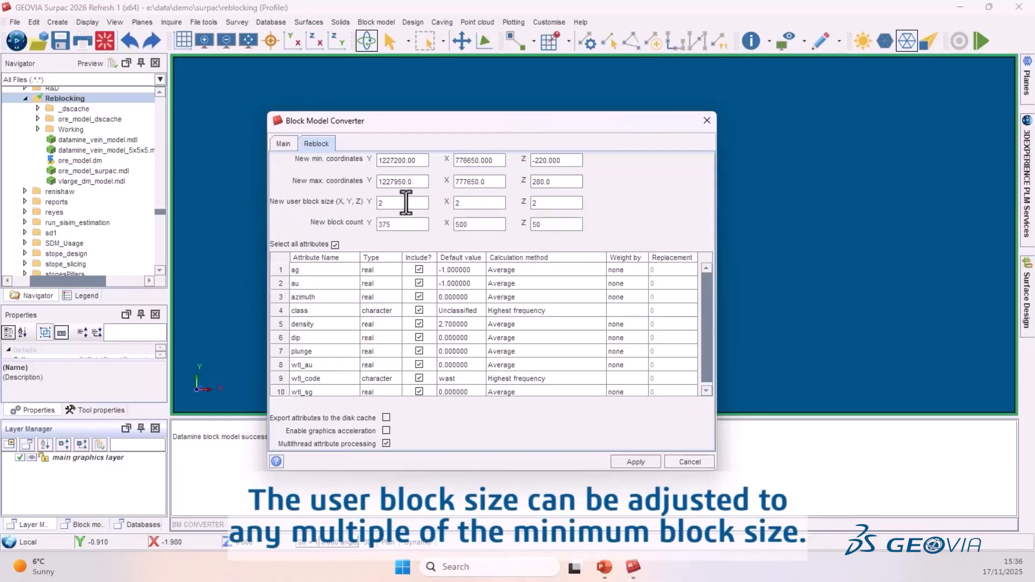
pyautogui.click(480, 207)
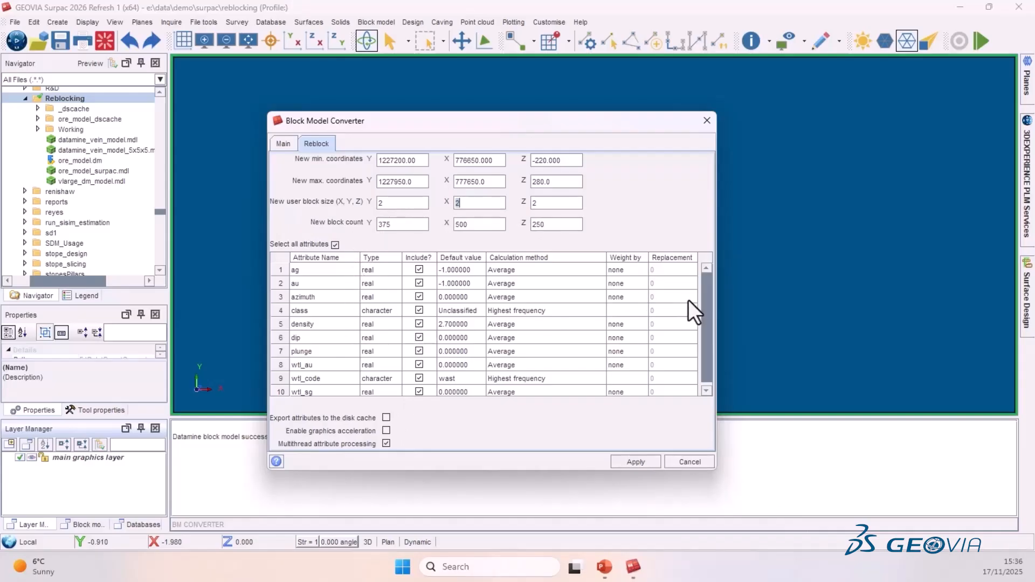
# - Set the calculation method for the ag attribute to Average
pyautogui.click(600, 268)
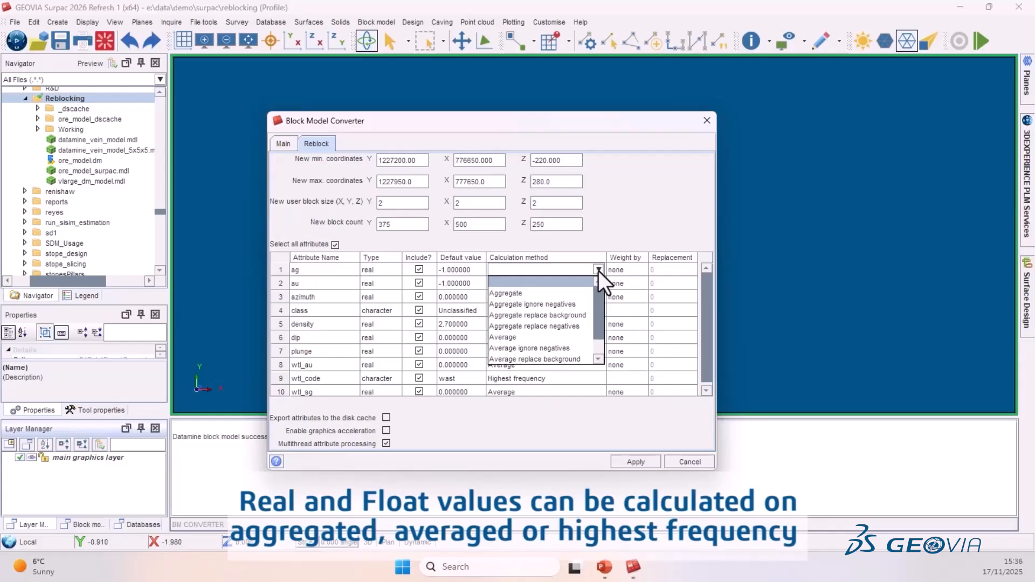
pyautogui.scroll(-1, 559, 319)
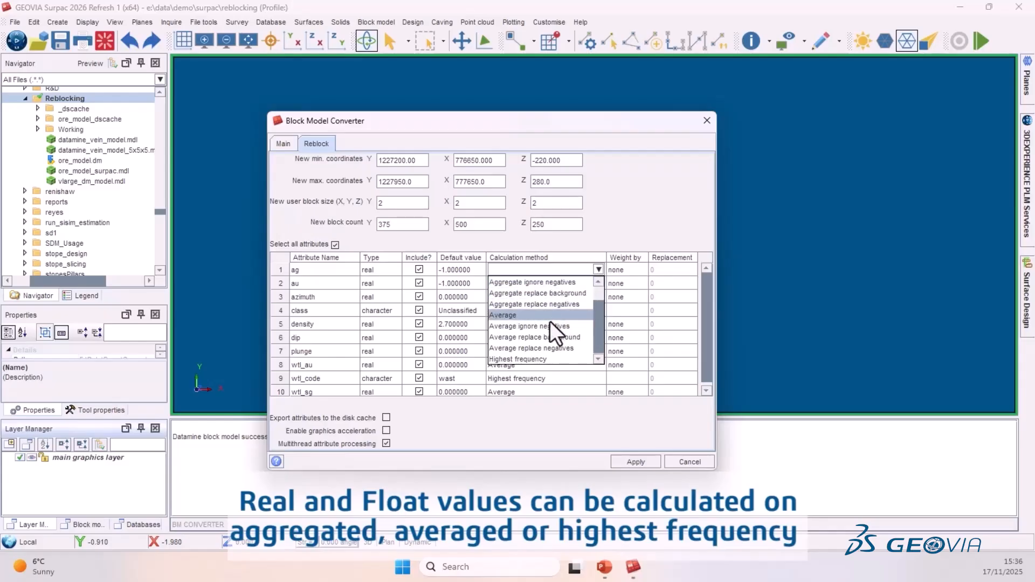
pyautogui.click(599, 268)
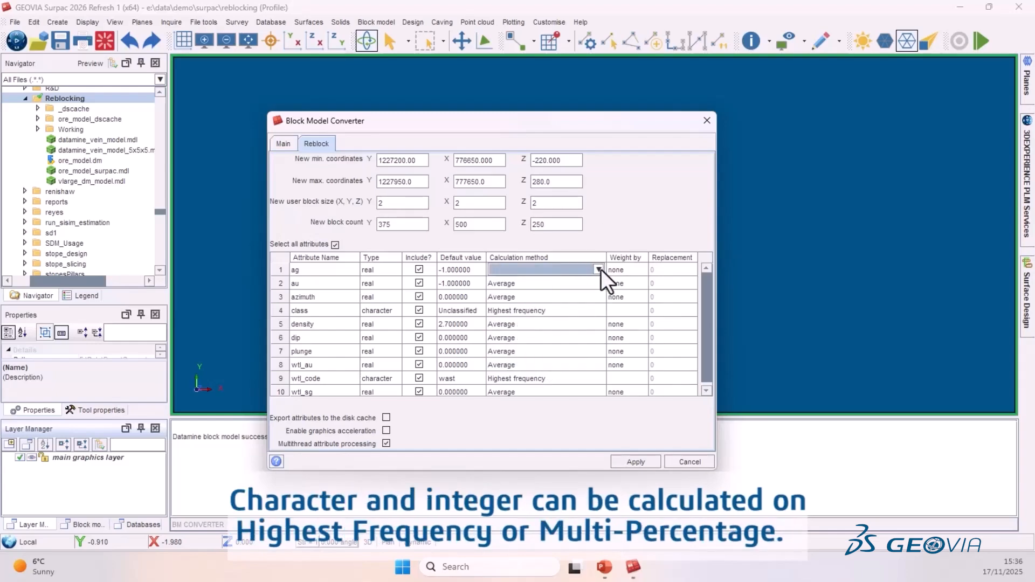
pyautogui.click(599, 269)
pyautogui.click(523, 338)
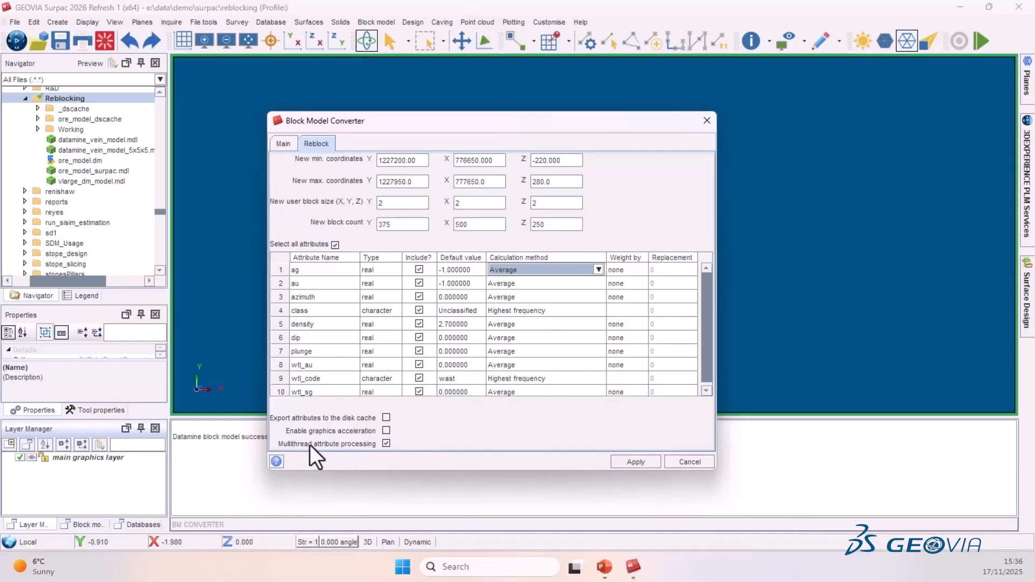
# - Turn off multithread attribute processing and turn on exporting attributes to the disk cache and graphics acceleration
pyautogui.click(386, 443)
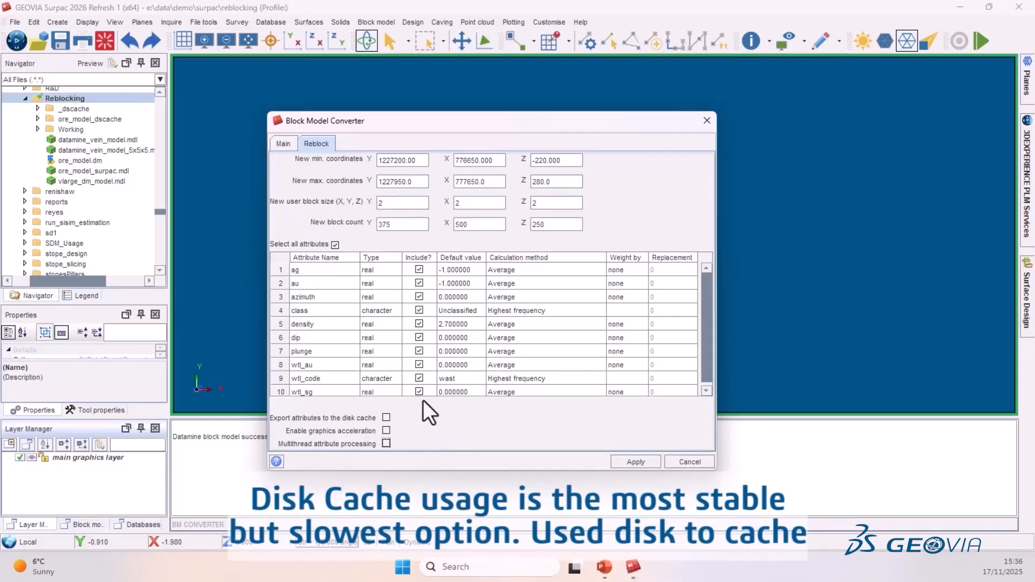
pyautogui.click(386, 417)
pyautogui.click(386, 430)
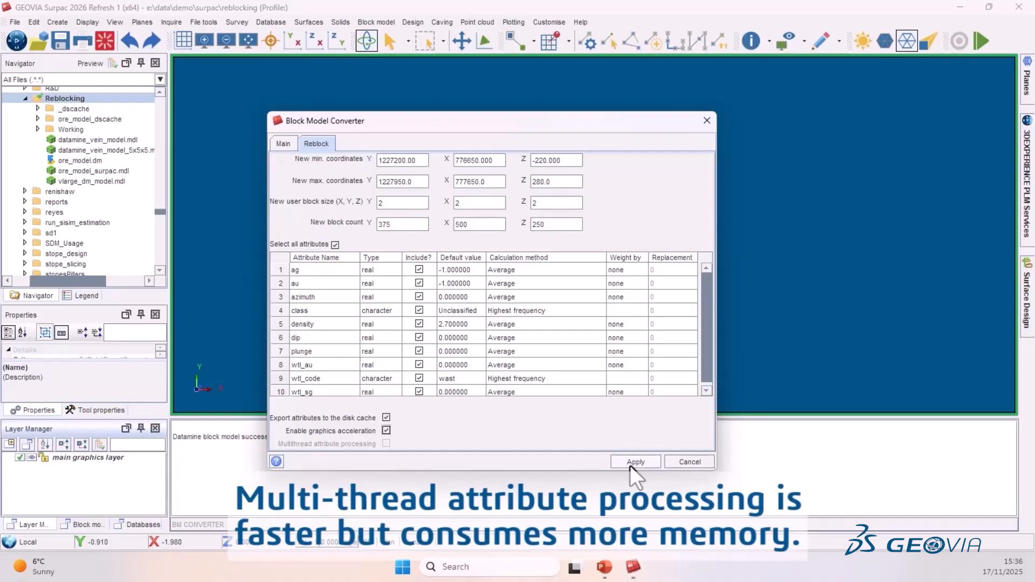
# - Apply the reblocking, agreeing to overwrite the existing cache and the ore_model_surpac.mdl file
pyautogui.click(629, 465)
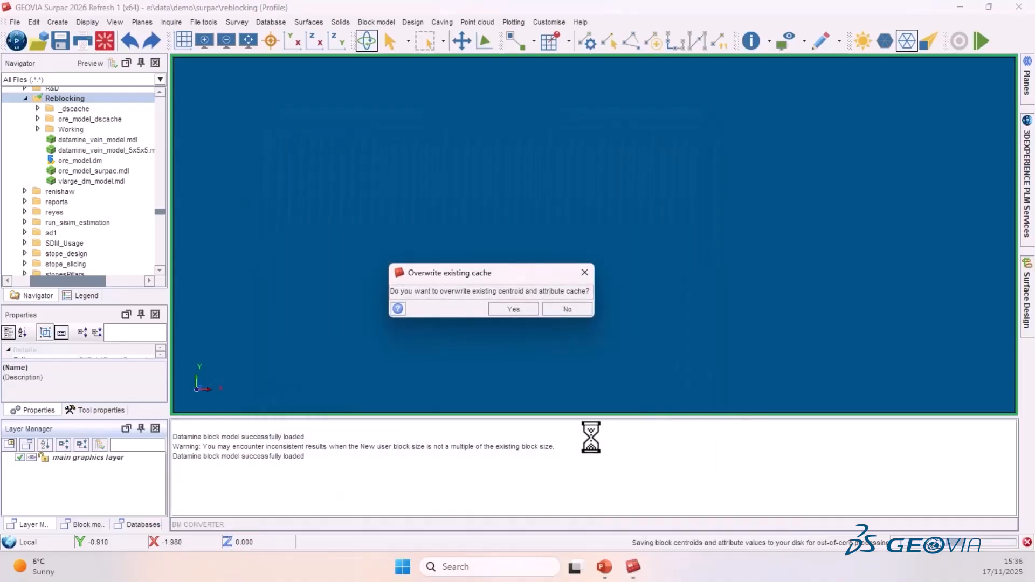
pyautogui.click(515, 308)
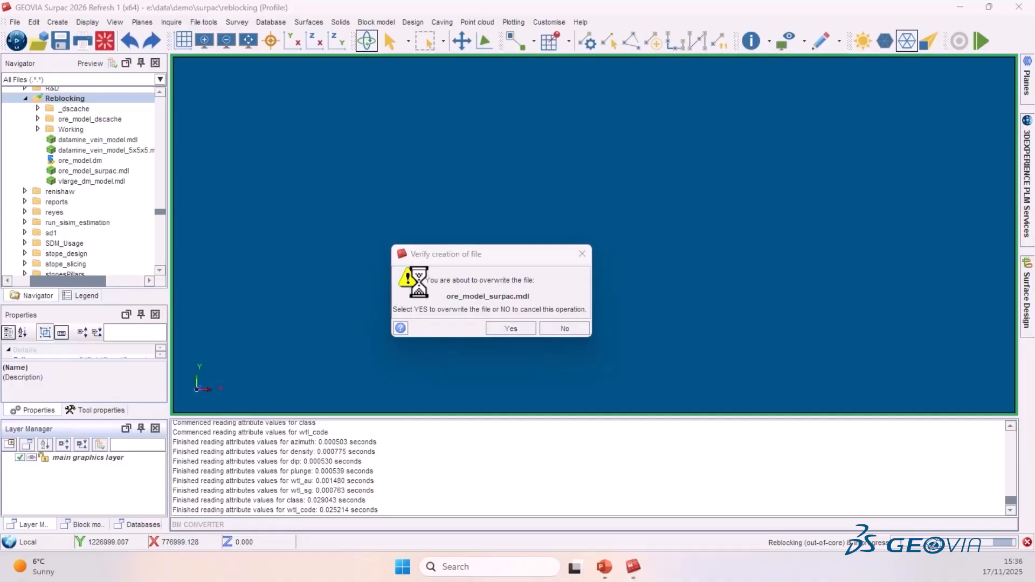
pyautogui.click(506, 328)
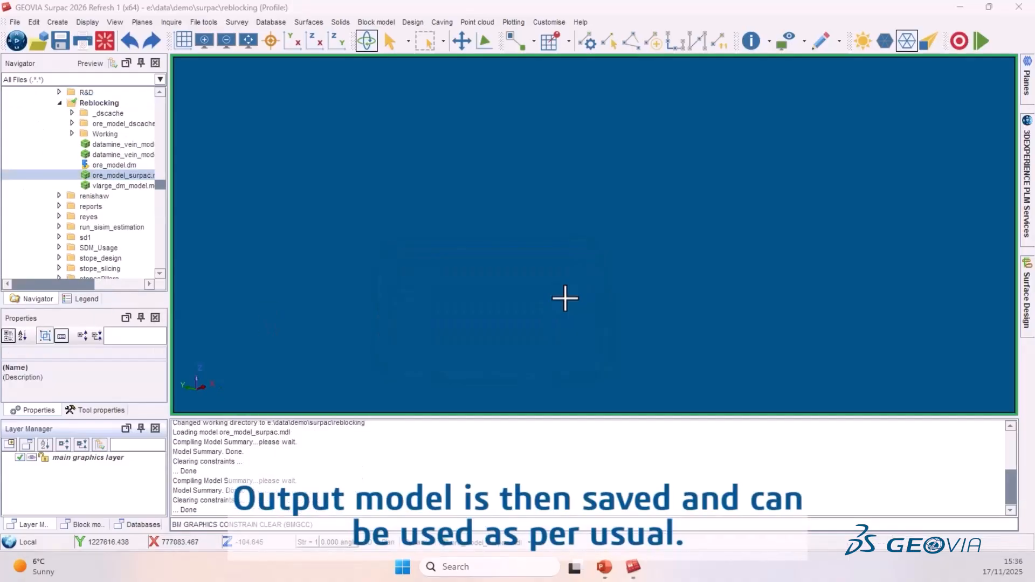
# - Add a block constraint on the model keeping only blocks where au > 0
pyautogui.rightClick(471, 539)
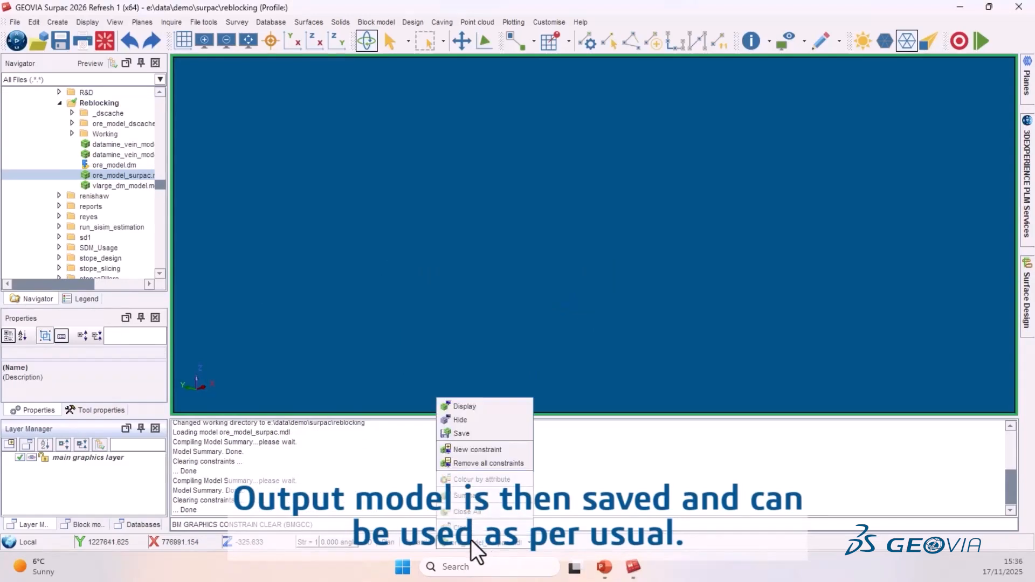
pyautogui.click(477, 448)
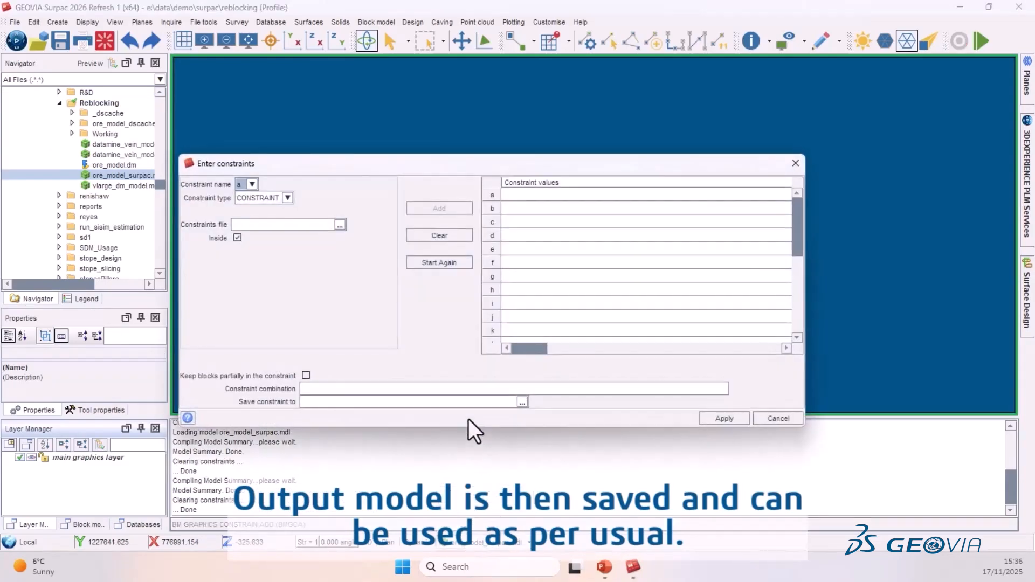
pyautogui.click(286, 198)
pyautogui.click(245, 233)
pyautogui.click(254, 226)
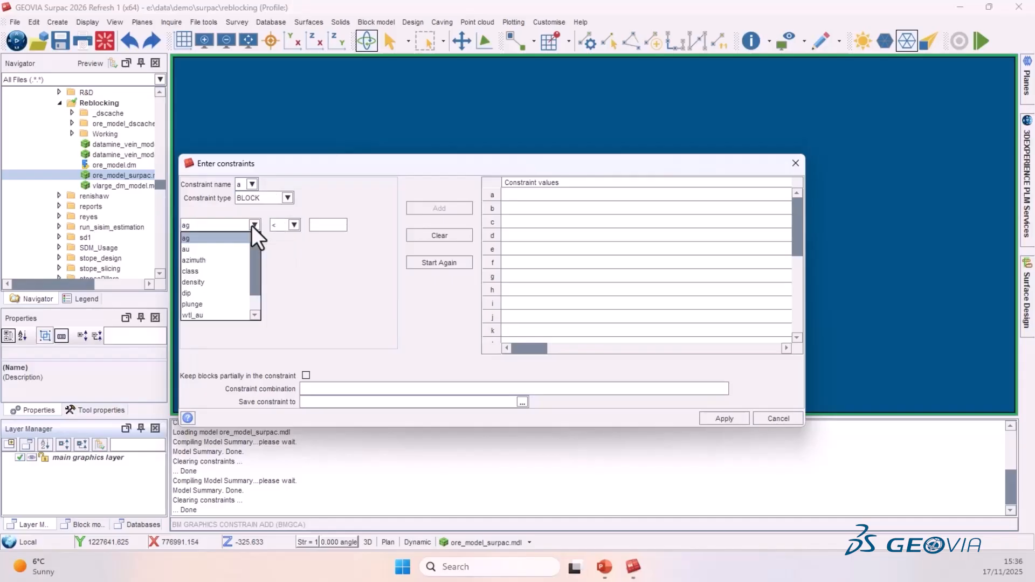
pyautogui.click(202, 249)
pyautogui.click(289, 226)
pyautogui.click(283, 249)
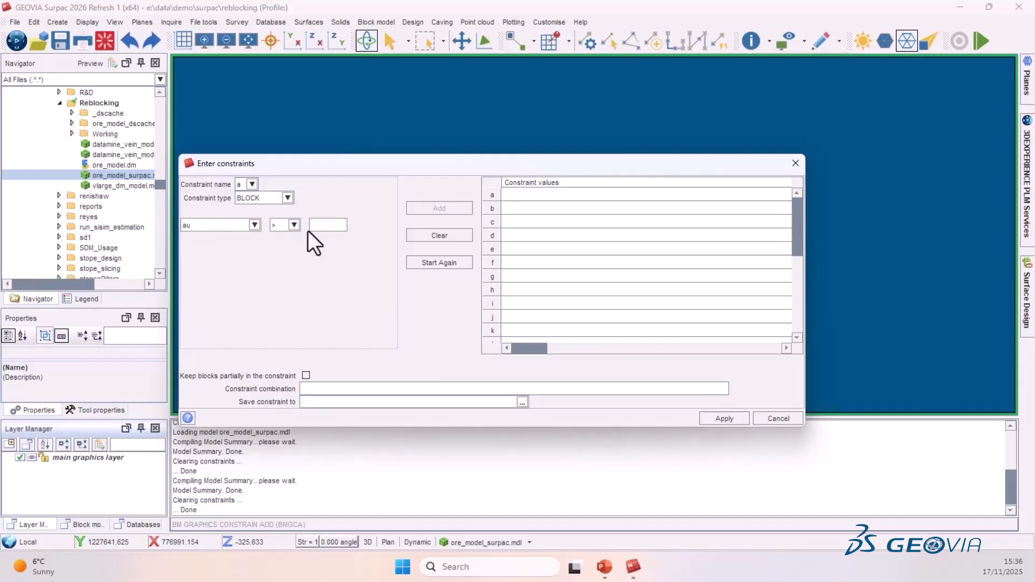
pyautogui.write('0')
pyautogui.click(416, 210)
pyautogui.click(740, 418)
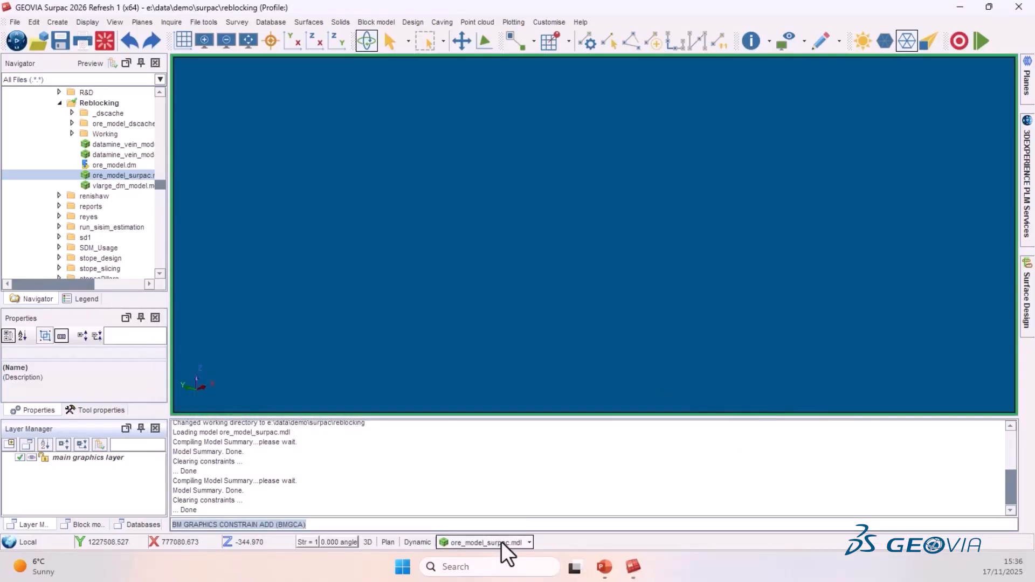
# - Draw the constrained block model as blocks
pyautogui.click(502, 542)
pyautogui.click(474, 408)
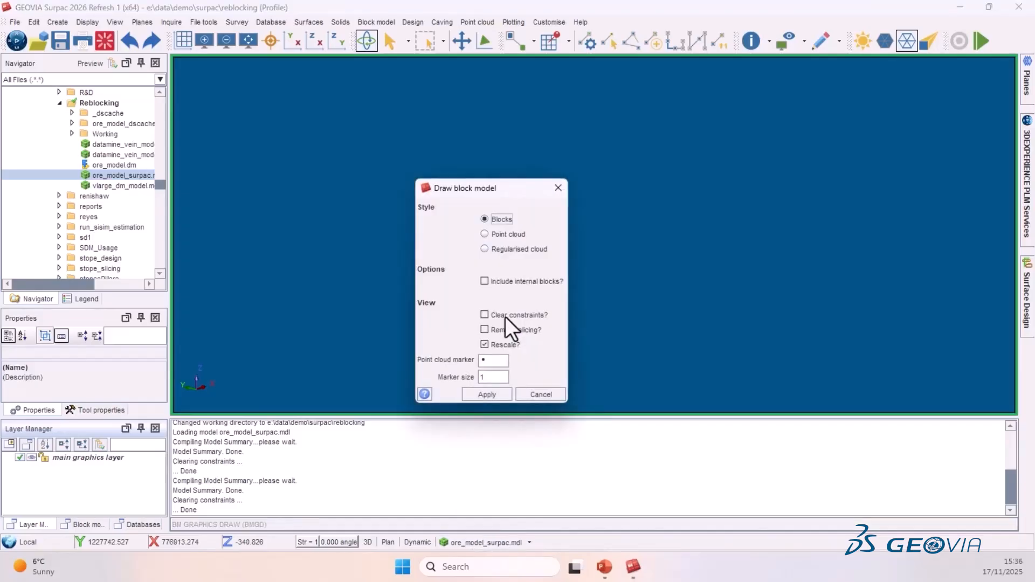
pyautogui.click(487, 394)
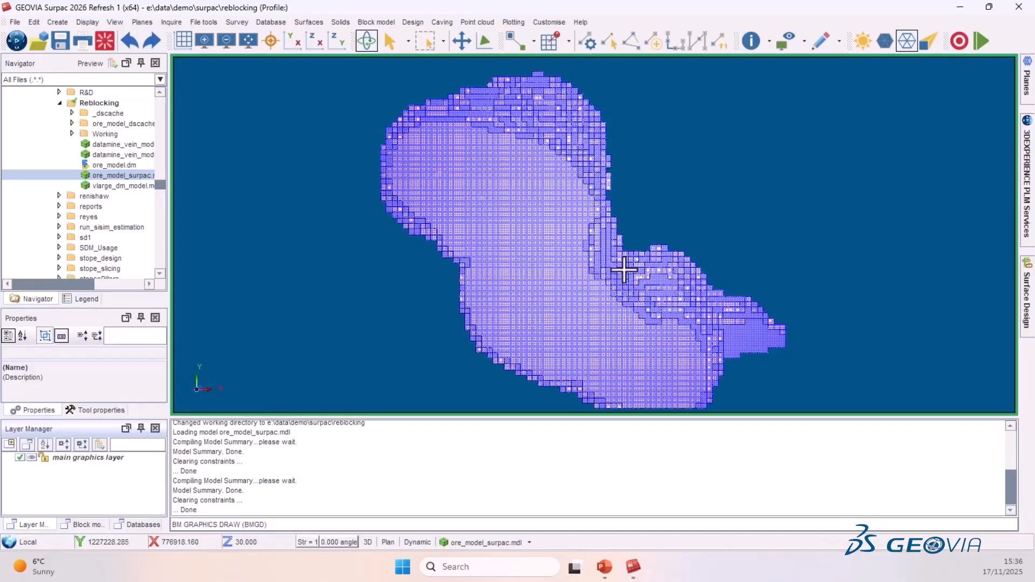
# - Colour all blocks of ore_model_surpac.mdl with a single colour
pyautogui.moveTo(521, 366); pyautogui.dragTo(584, 326)
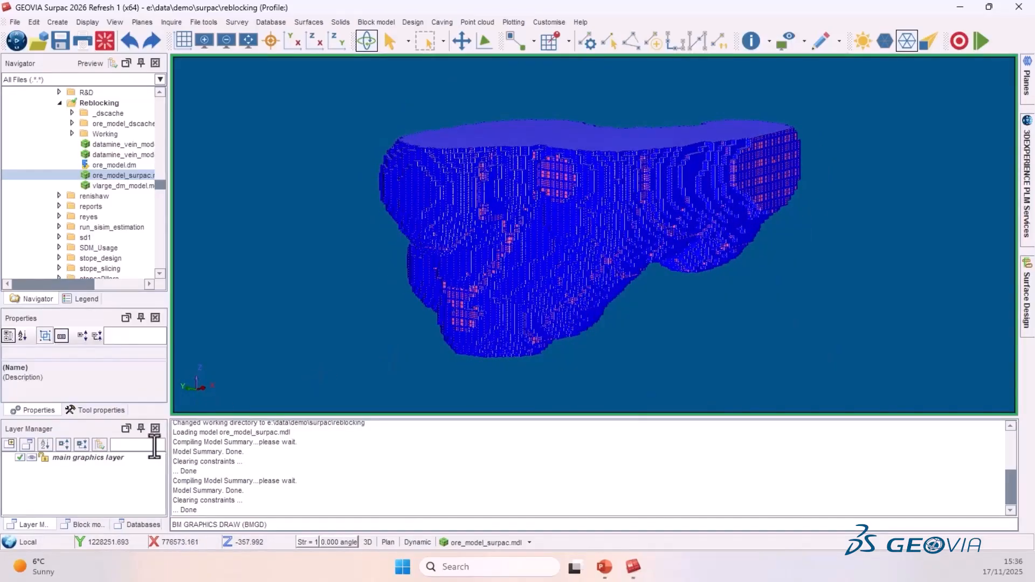
pyautogui.click(81, 524)
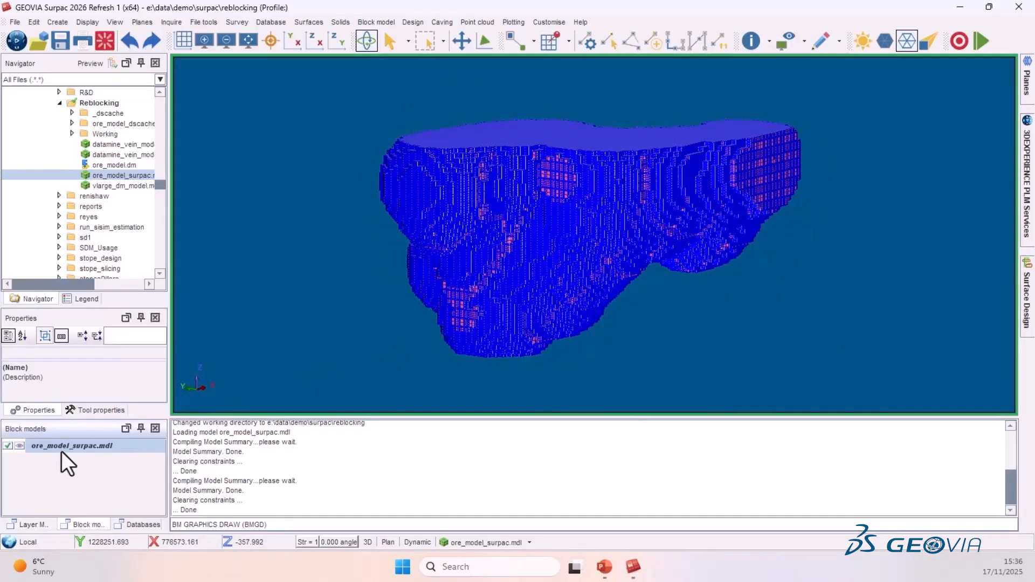
pyautogui.rightClick(65, 449)
pyautogui.click(107, 510)
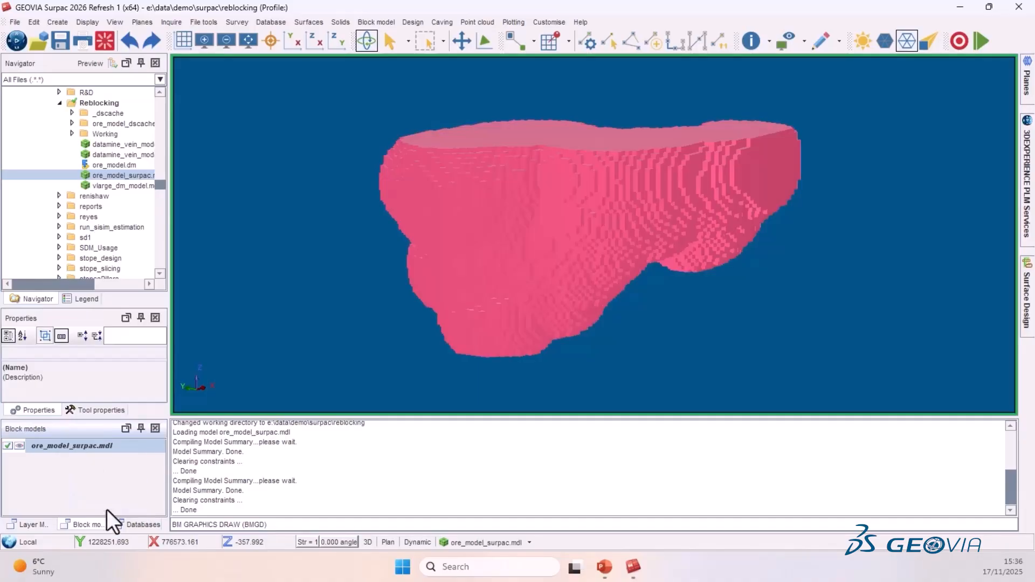
# - Open and review the block model summary of the reblocked model, then close it
pyautogui.moveTo(603, 194); pyautogui.dragTo(730, 208)
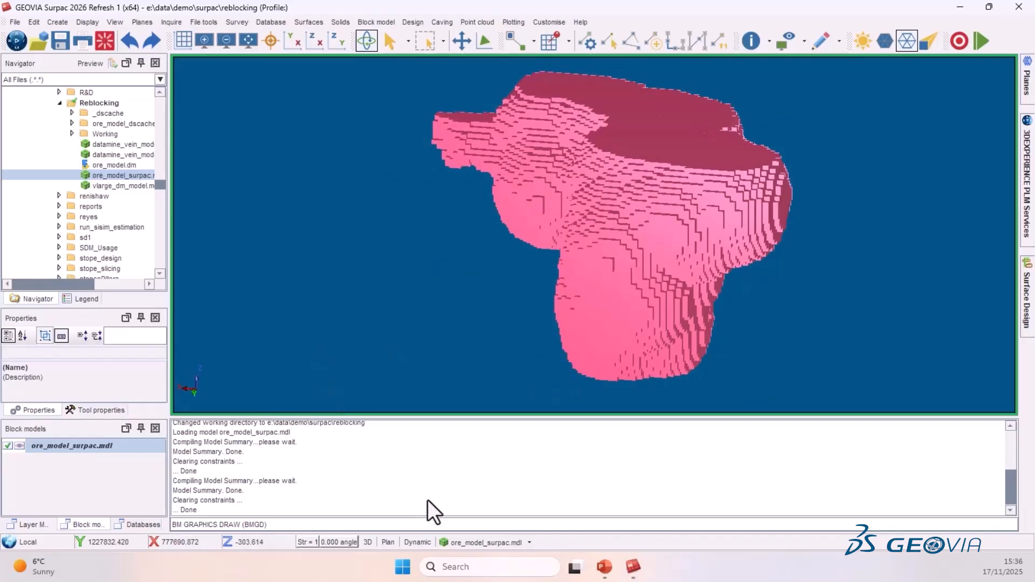
pyautogui.click(481, 542)
pyautogui.click(470, 496)
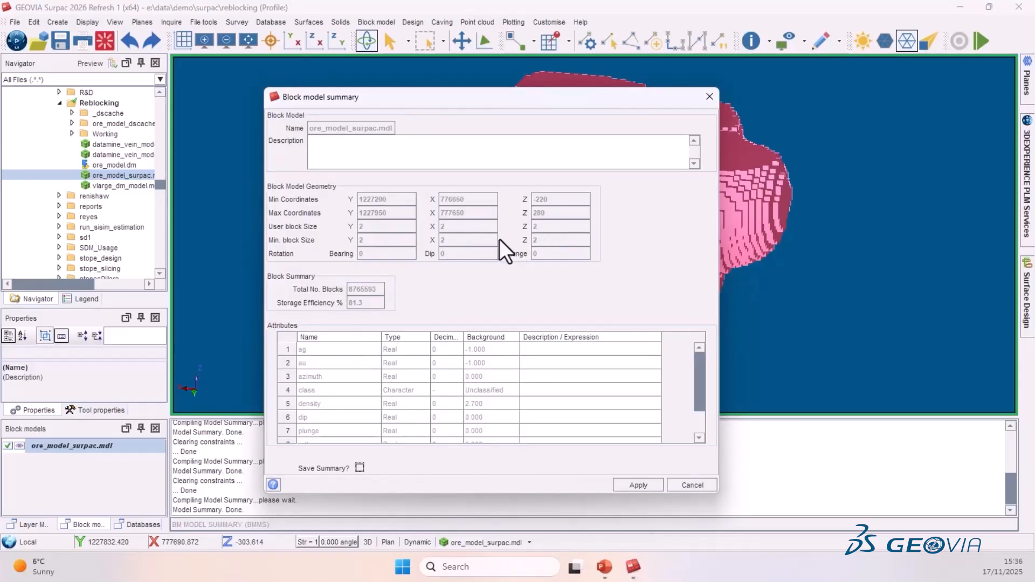
pyautogui.click(645, 488)
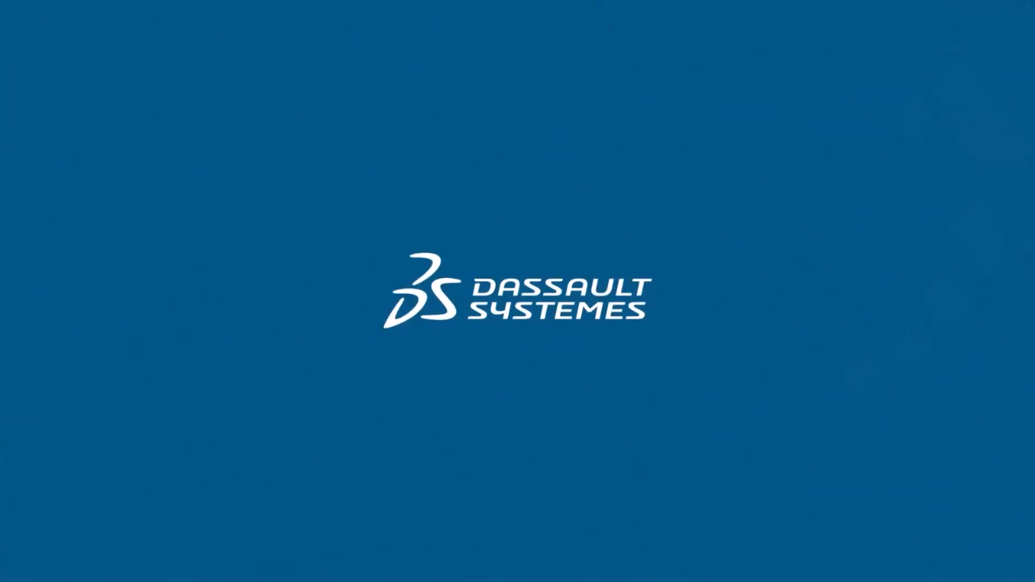
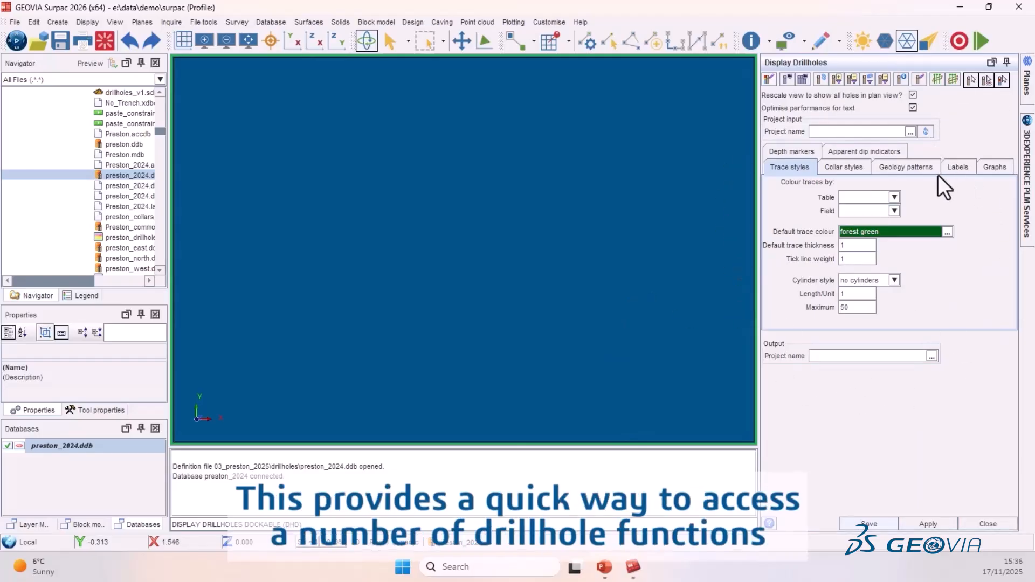
# - Colour the drillhole traces by the rock_code field of the geology table
pyautogui.click(893, 197)
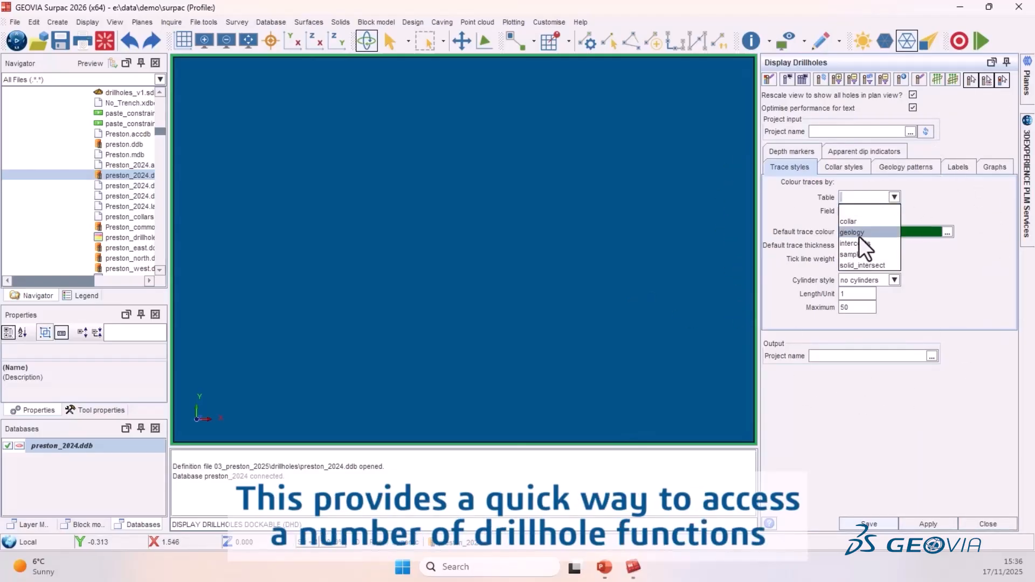
pyautogui.click(860, 232)
pyautogui.click(894, 211)
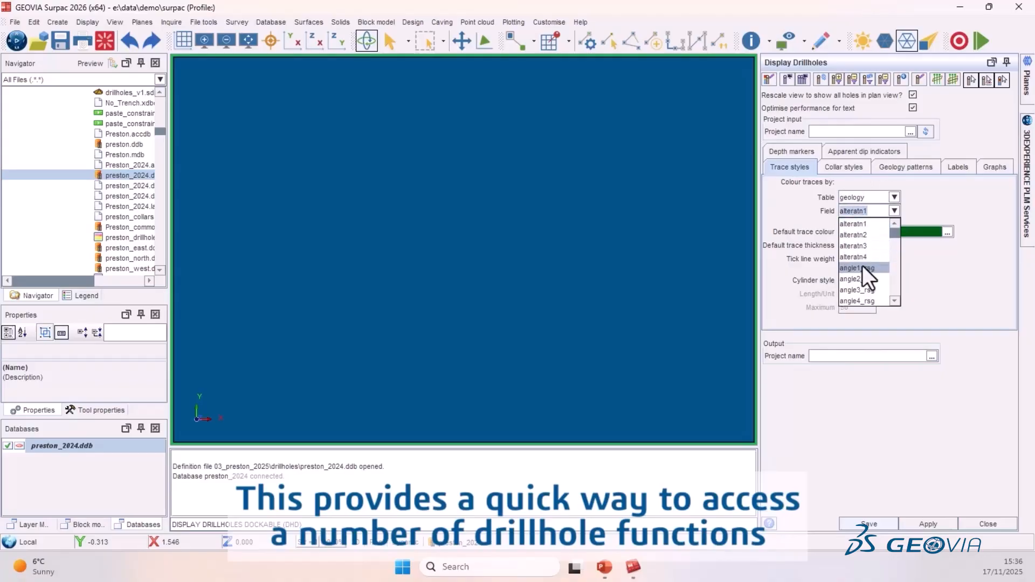
pyautogui.scroll(-1, 866, 286)
pyautogui.click(863, 301)
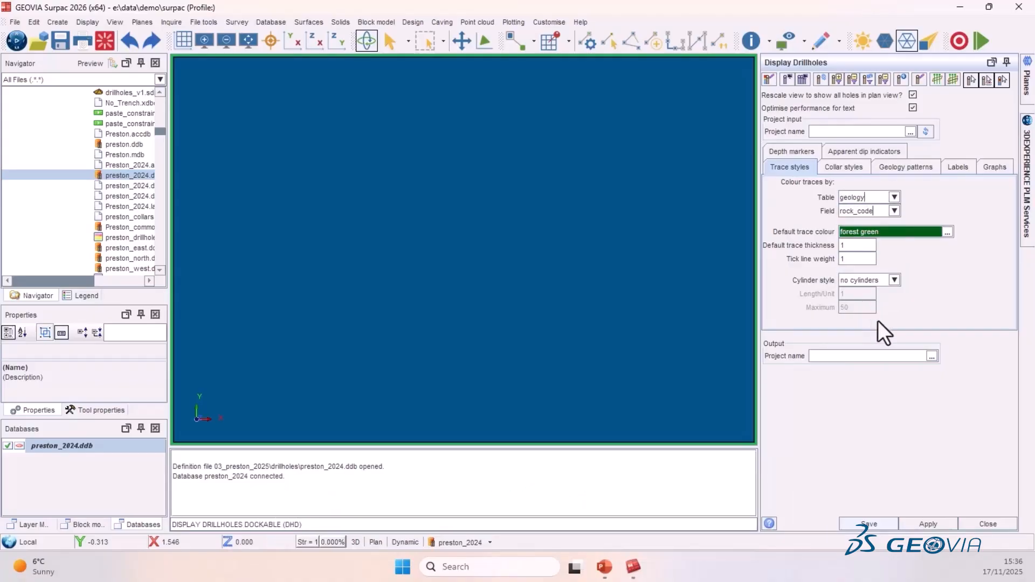
# - Set the cylinder style to fixed width and apply the drillhole display
pyautogui.click(893, 280)
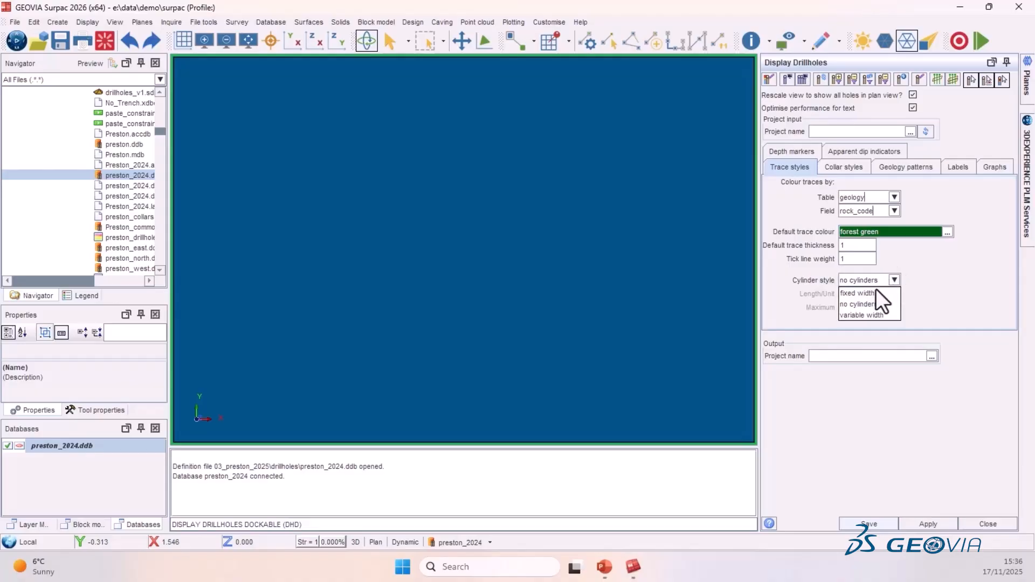
pyautogui.click(865, 296)
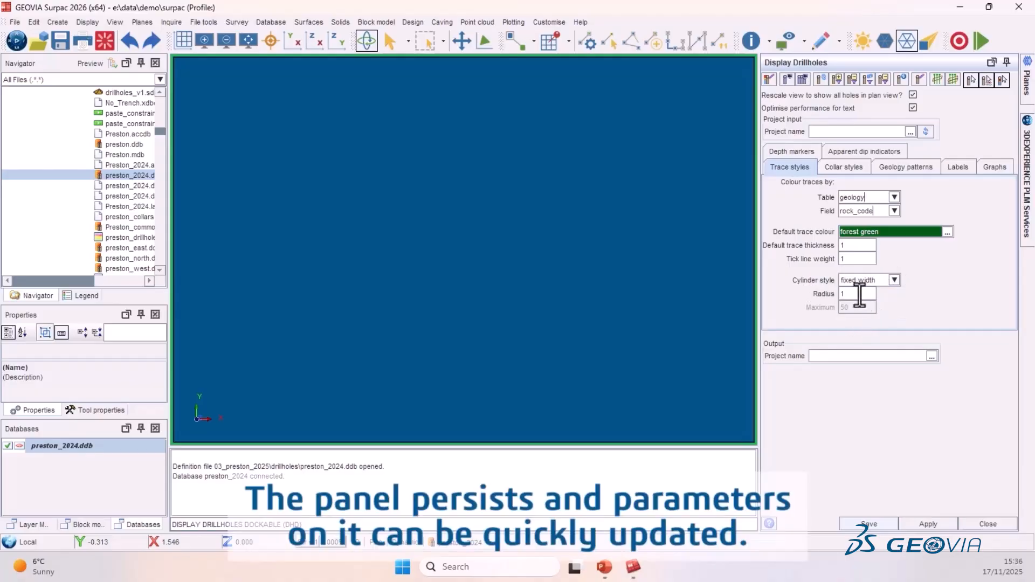
pyautogui.click(932, 523)
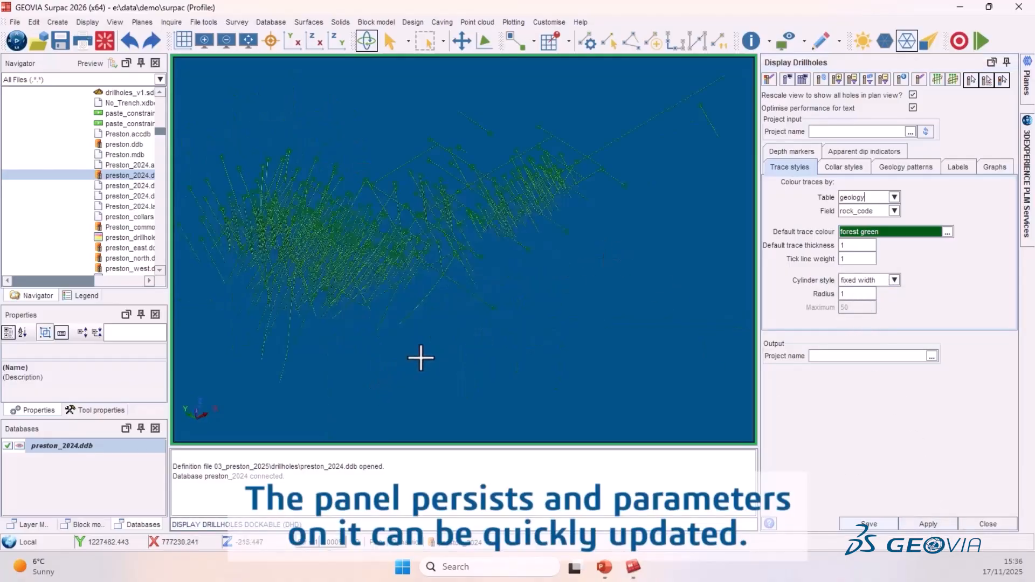
# - Switch the trace colouring field to rock_type and apply the display
pyautogui.click(893, 211)
pyautogui.scroll(-3, 865, 283)
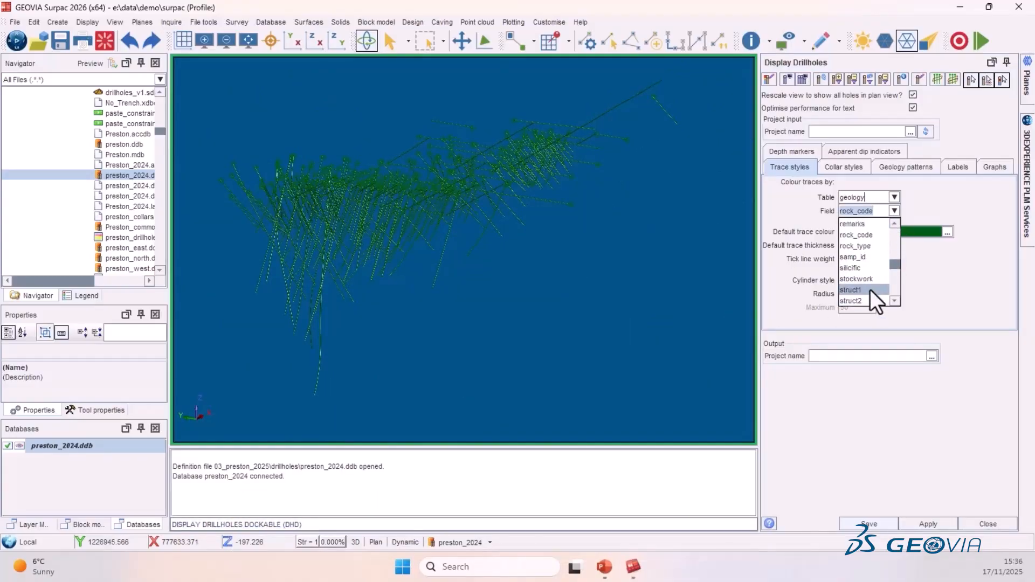
pyautogui.scroll(1, 869, 258)
pyautogui.click(869, 244)
pyautogui.click(938, 523)
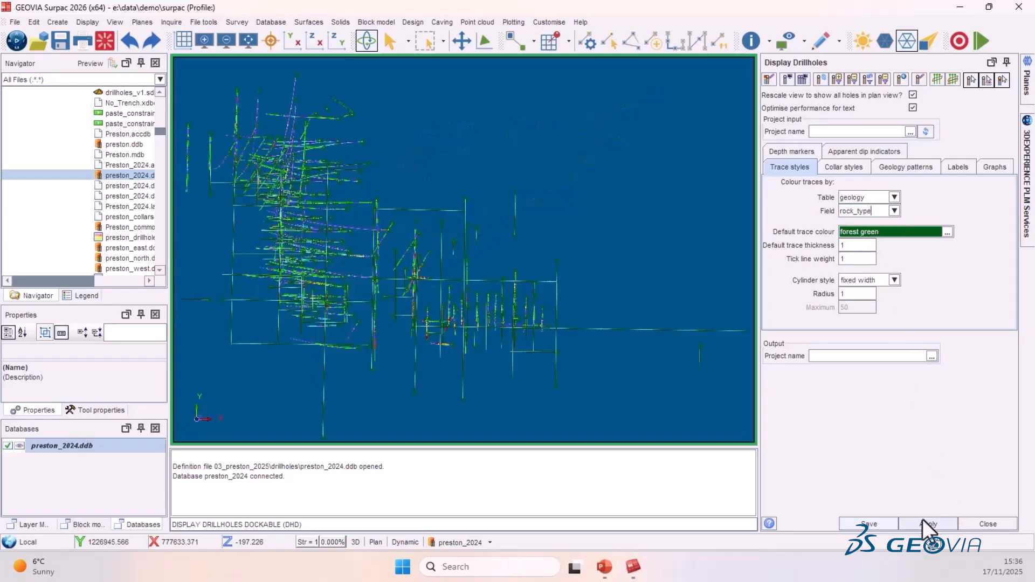
# - Turn off rescaling to plan view, set the cylinder radius to 5 and apply the display
pyautogui.moveTo(462, 355); pyautogui.dragTo(448, 337)
pyautogui.click(912, 95)
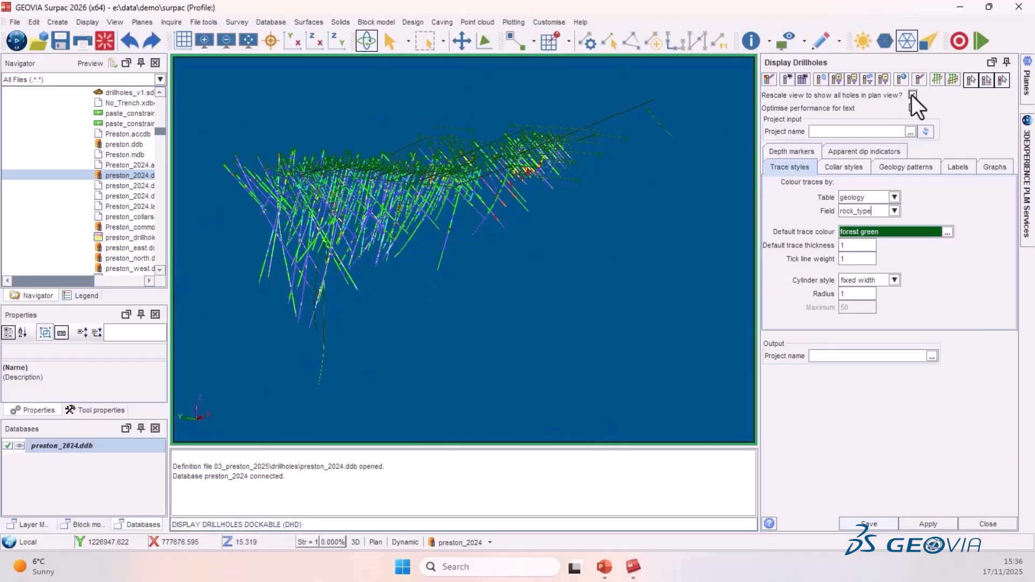
pyautogui.doubleClick(869, 294)
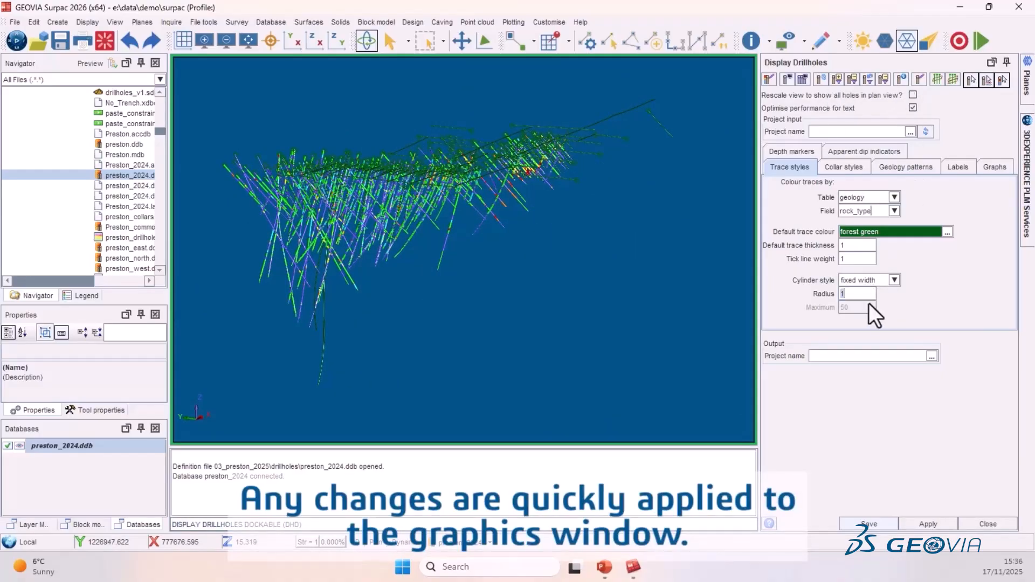
pyautogui.write('5')
pyautogui.click(941, 525)
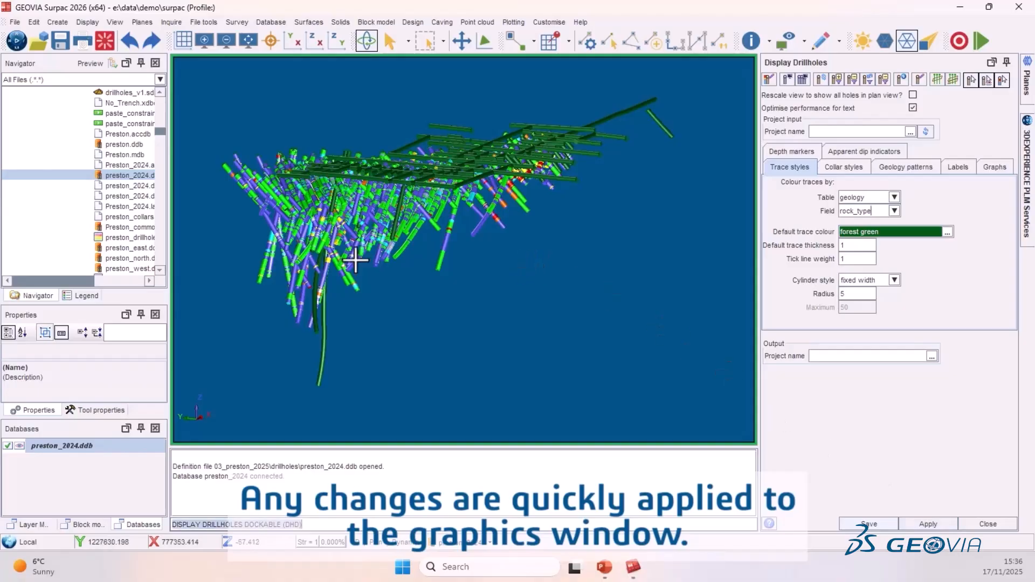
# - Load the drillhole display project preston_ddh_display.xml from the 03_preston_2025 folder and apply it
pyautogui.moveTo(325, 261); pyautogui.dragTo(569, 250)
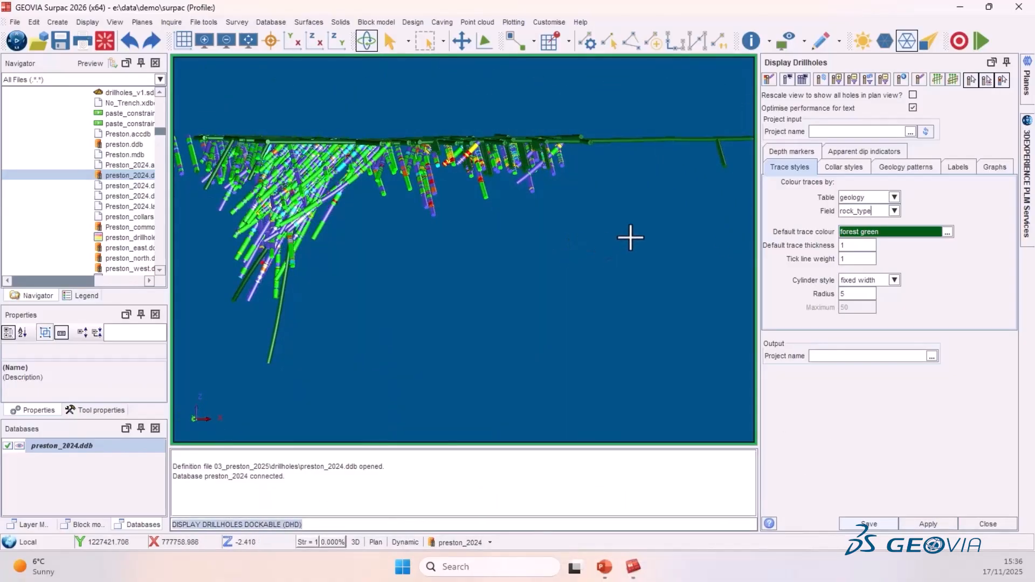
pyautogui.click(912, 131)
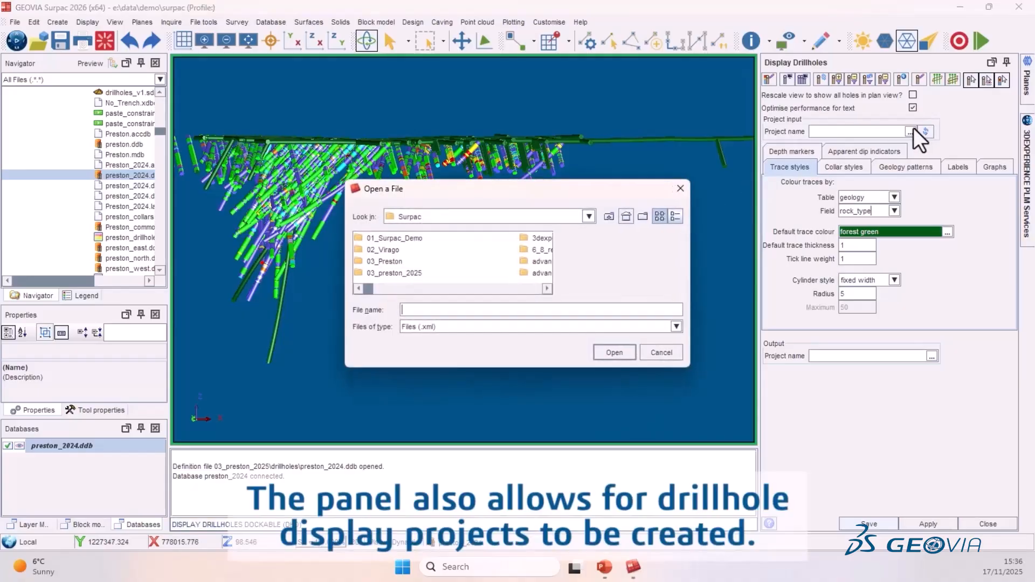
pyautogui.doubleClick(398, 274)
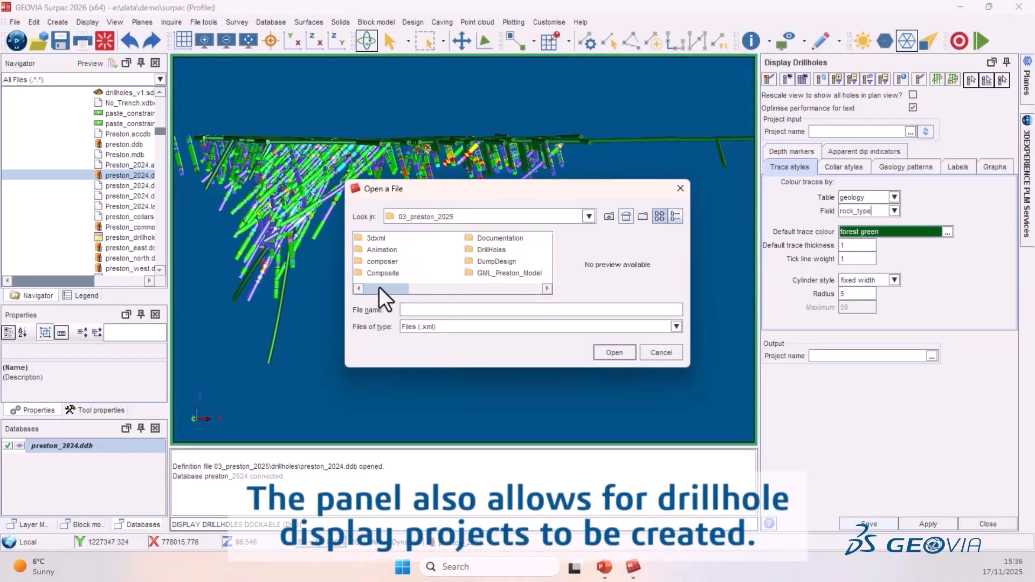
pyautogui.moveTo(399, 287); pyautogui.dragTo(528, 285)
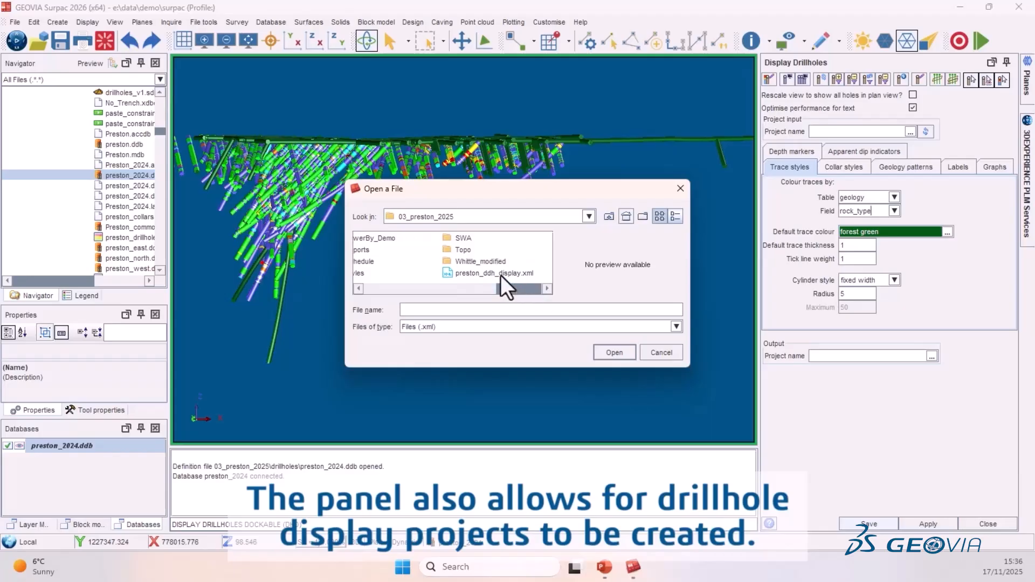
pyautogui.click(480, 275)
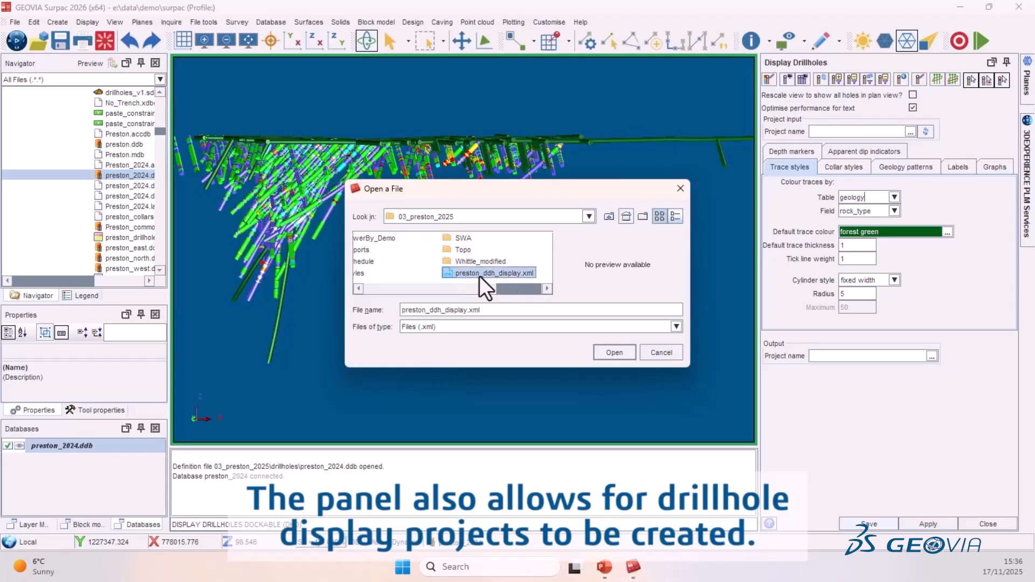
pyautogui.click(615, 353)
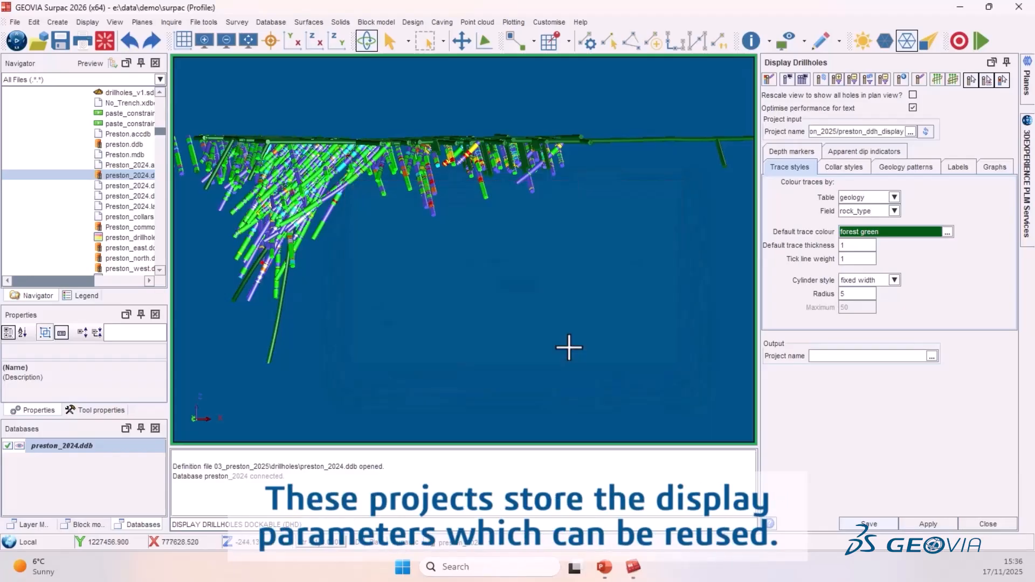
pyautogui.click(928, 132)
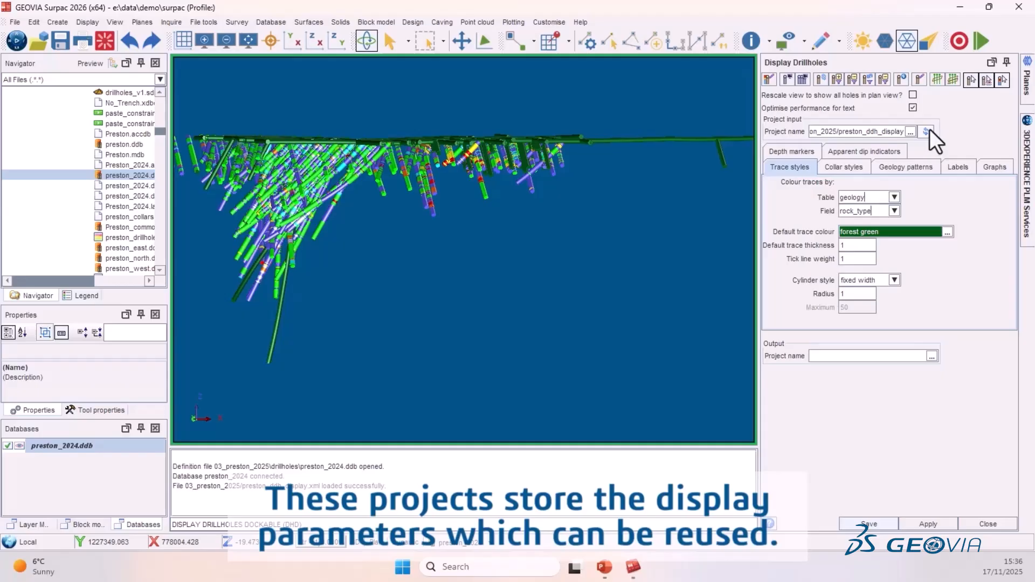
pyautogui.click(928, 524)
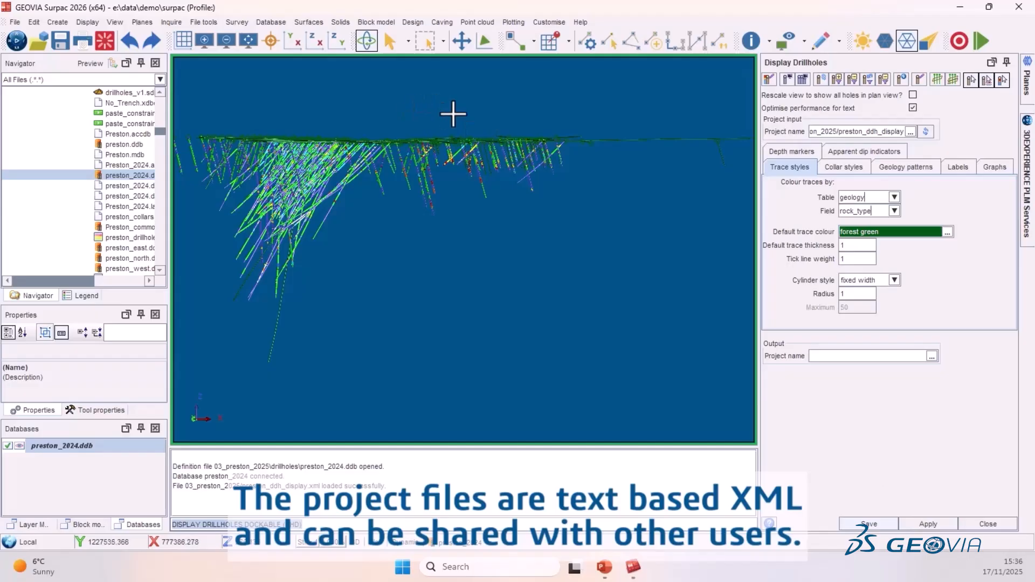
pyautogui.click(927, 131)
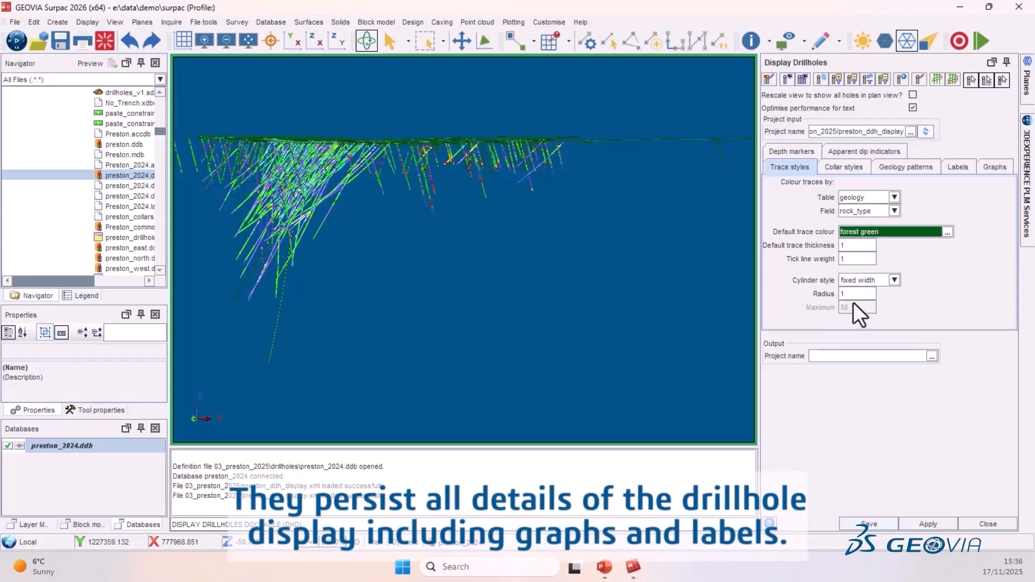
# - Open the labels settings and zoom in to examine the drillhole labels along the traces
pyautogui.click(956, 168)
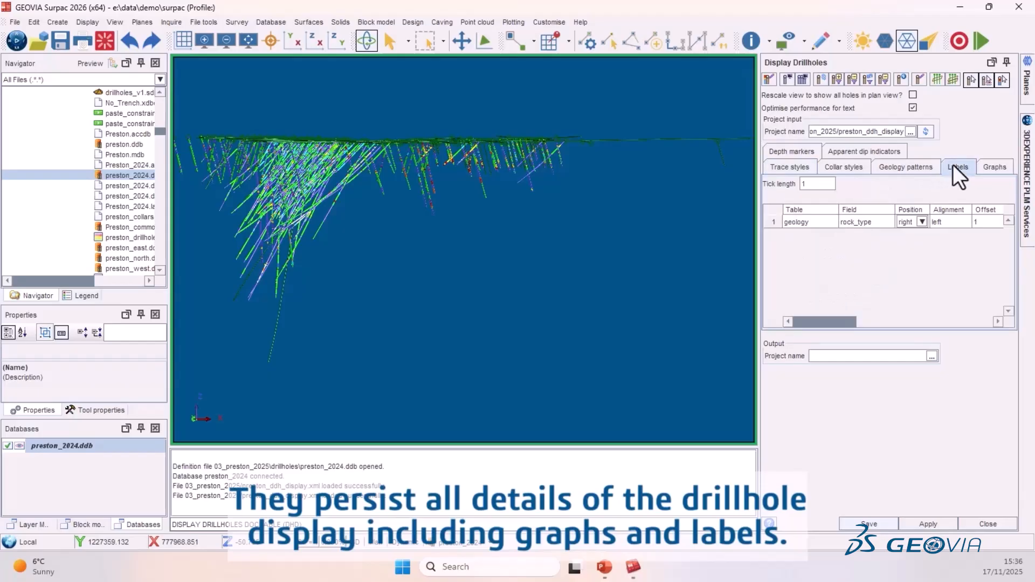
pyautogui.scroll(10, 404, 167)
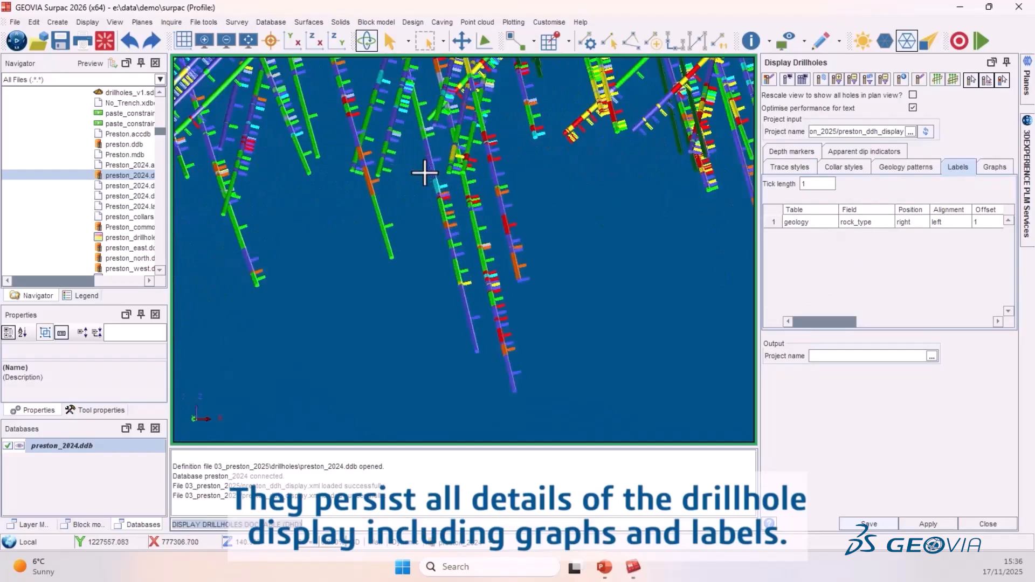
pyautogui.scroll(2, 493, 284)
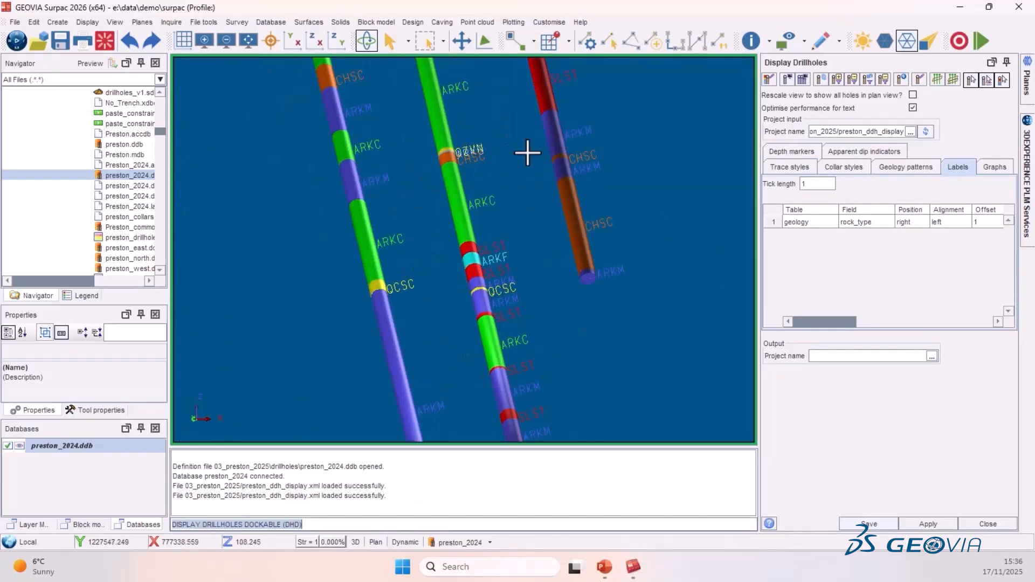
pyautogui.scroll(-10, 474, 173)
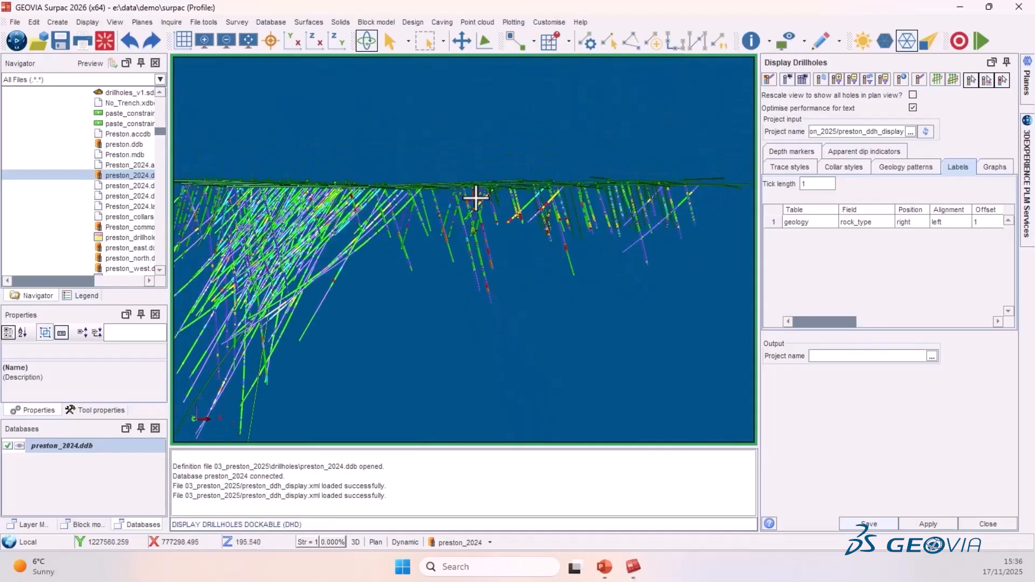
pyautogui.moveTo(485, 135); pyautogui.dragTo(571, 143)
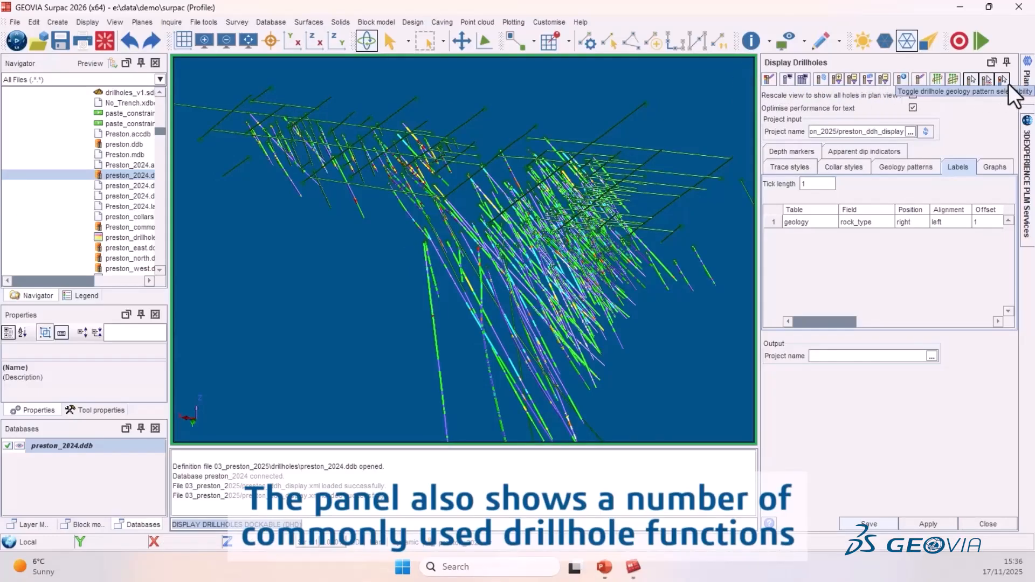
# - Open the database display styles and browse the codes of the collar table's dhtype field, then close it
pyautogui.click(771, 79)
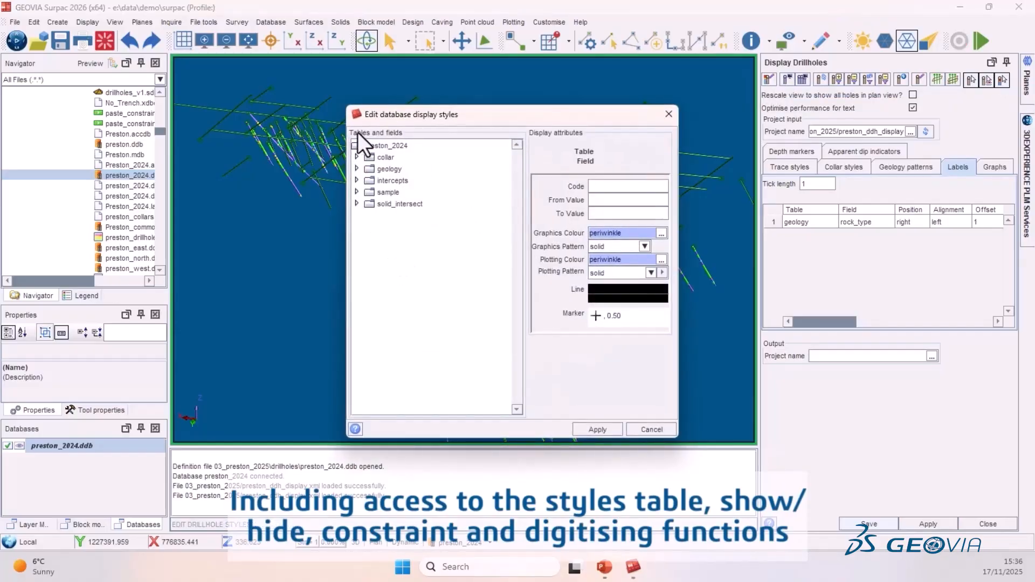
pyautogui.click(356, 157)
pyautogui.click(398, 193)
pyautogui.click(371, 193)
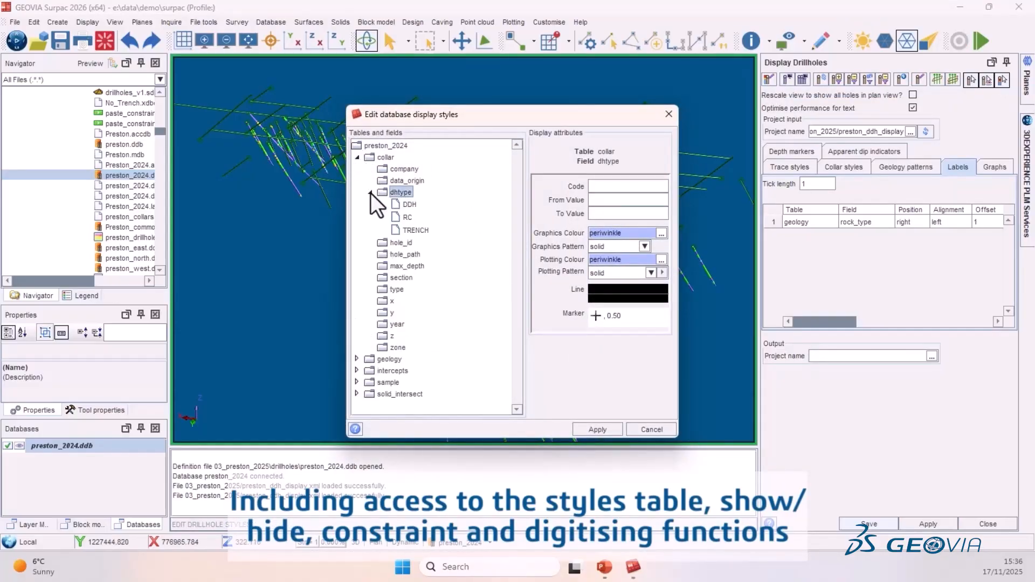
pyautogui.click(408, 217)
pyautogui.click(415, 230)
pyautogui.click(667, 430)
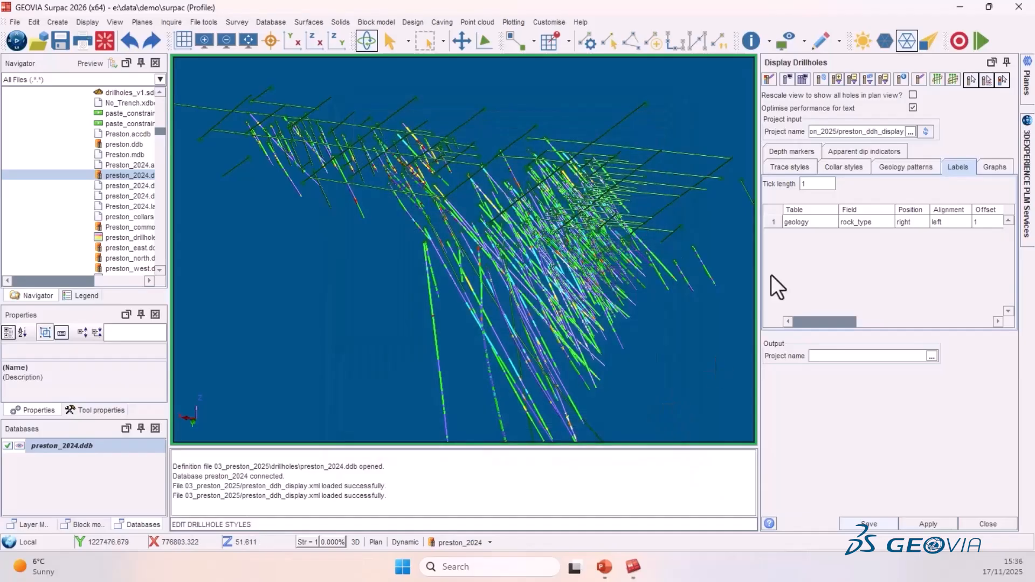
# - Set the cylinder radius to 5 on the trace styles and apply the display
pyautogui.click(788, 165)
pyautogui.moveTo(469, 301); pyautogui.dragTo(589, 167)
pyautogui.write('5')
pyautogui.click(946, 526)
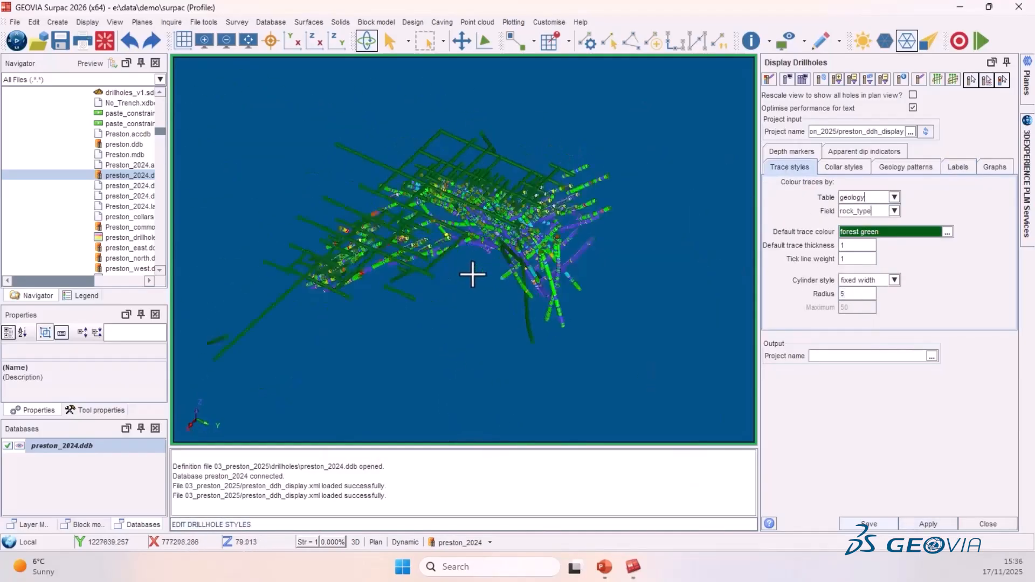
# - Start a TABLE-type drillhole query constraint and select the collar table
pyautogui.moveTo(471, 272); pyautogui.dragTo(519, 205)
pyautogui.scroll(3, 519, 205)
pyautogui.click(822, 80)
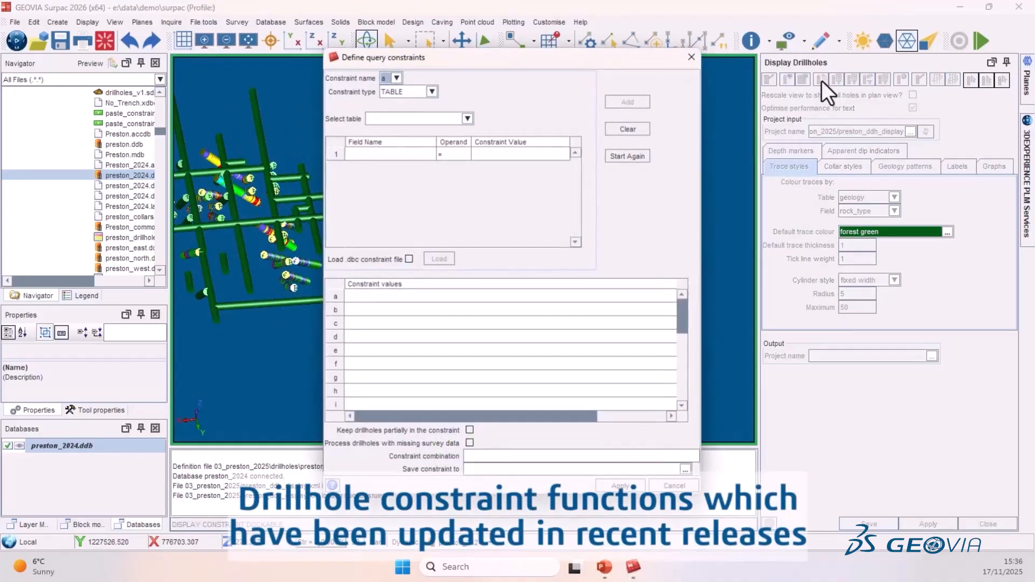
pyautogui.click(435, 92)
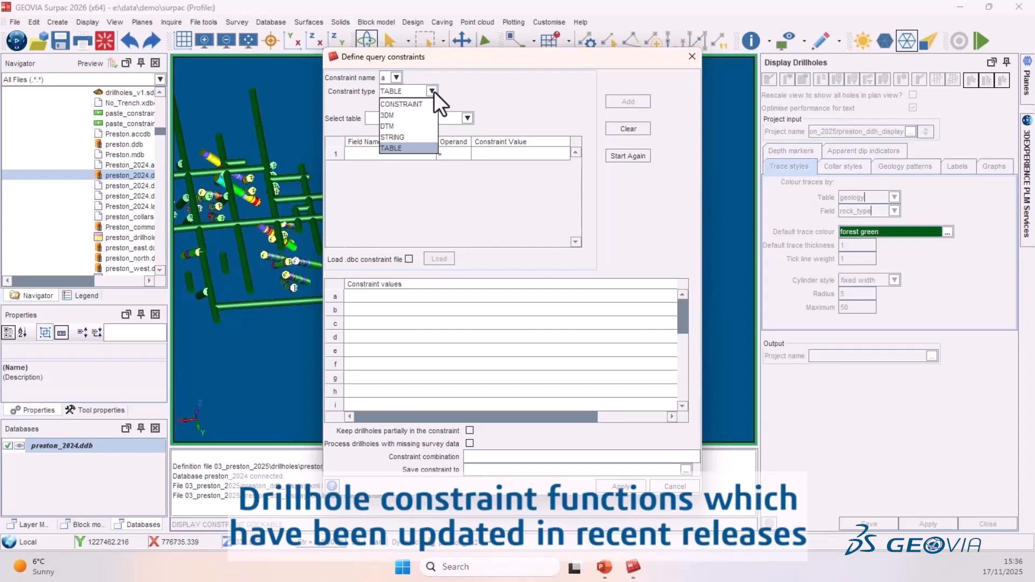
pyautogui.click(432, 91)
pyautogui.click(467, 118)
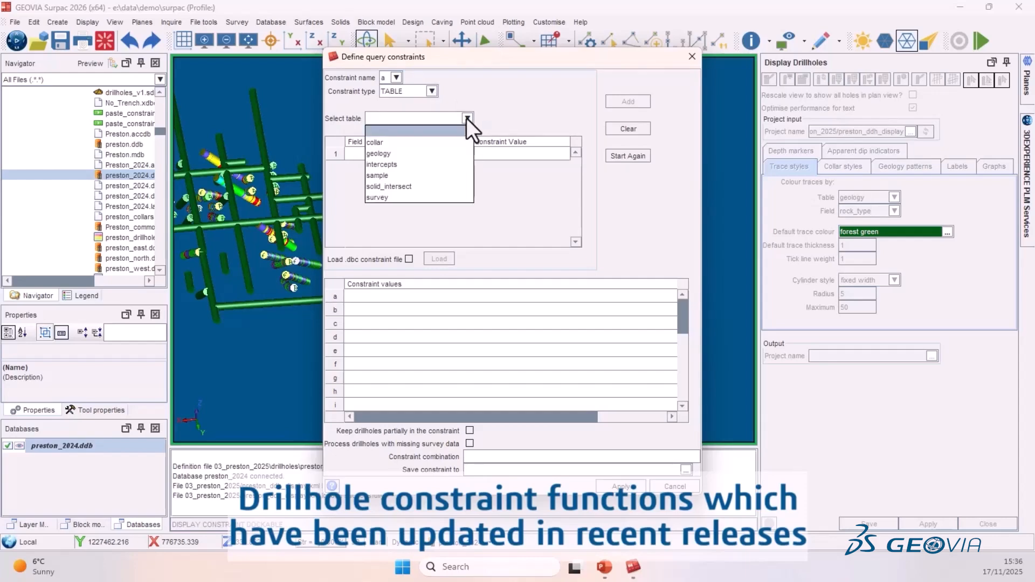
pyautogui.click(378, 141)
# - Define the constraint row dhtype <> TRENCH
pyautogui.click(416, 154)
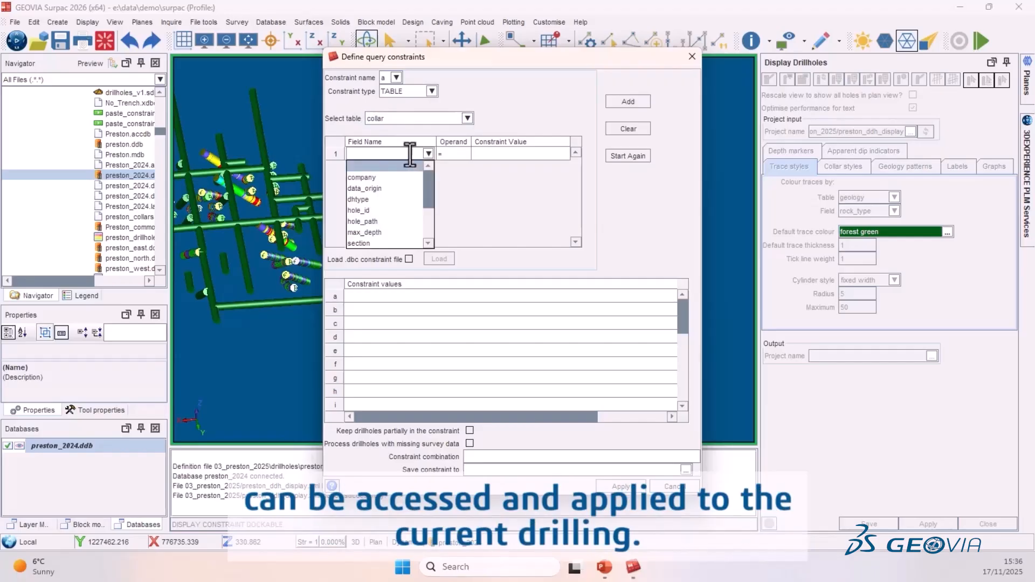
pyautogui.click(369, 197)
pyautogui.click(461, 153)
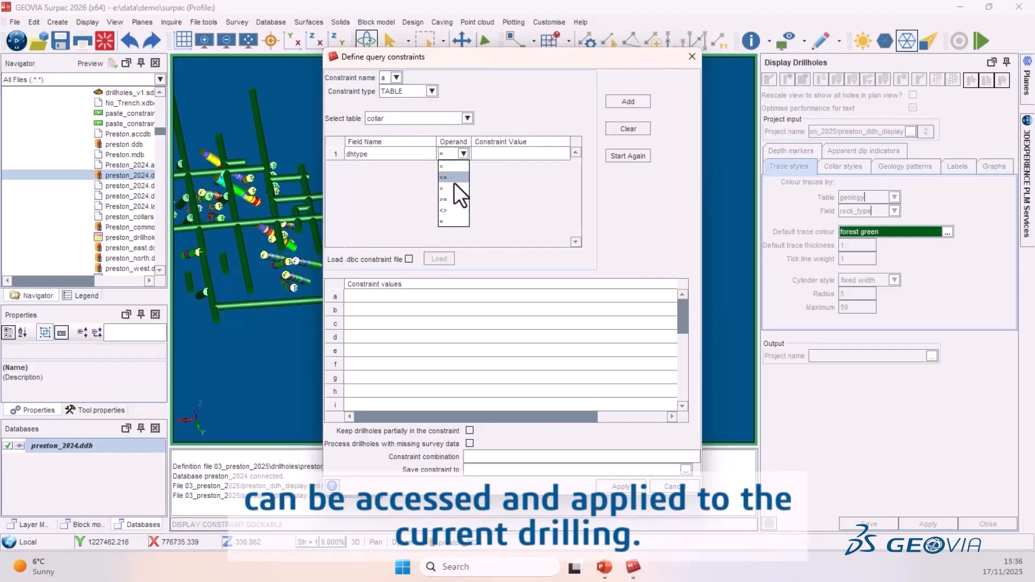
pyautogui.click(452, 209)
pyautogui.click(495, 154)
pyautogui.write('TRENCH')
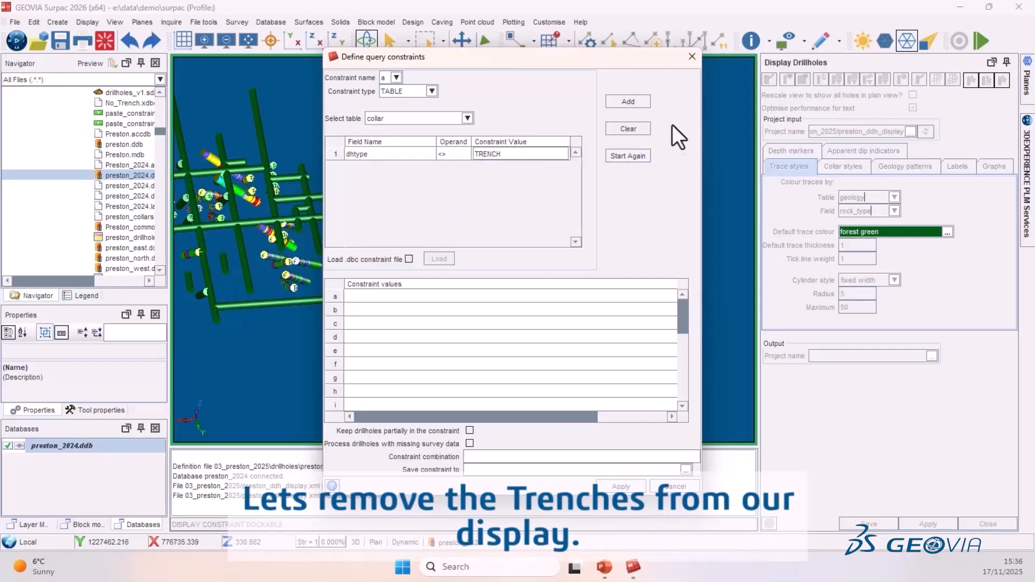
# - Add the dhtype <> TRENCH constraint and apply it to the drillhole display
pyautogui.click(638, 102)
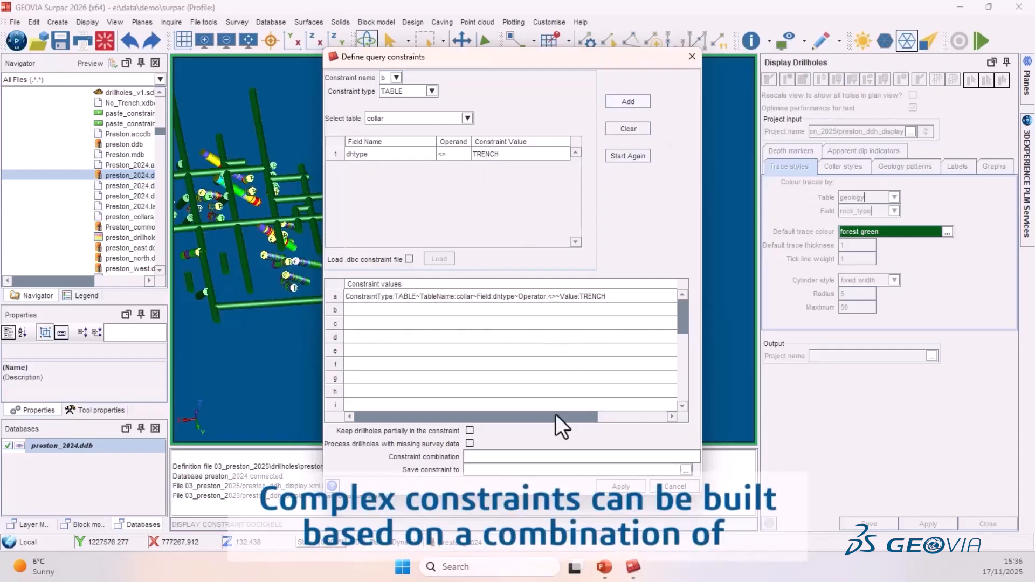
pyautogui.click(627, 489)
pyautogui.moveTo(476, 159); pyautogui.dragTo(578, 203)
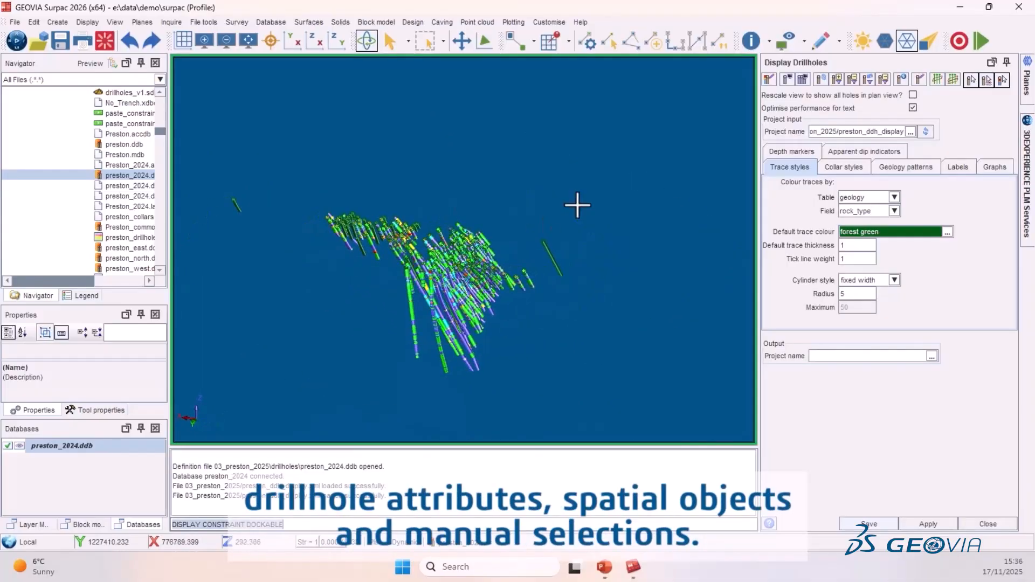
# - Exclude drillholes YARC-138 and A2-97-20 from the constraint by picking them in the view
pyautogui.click(883, 78)
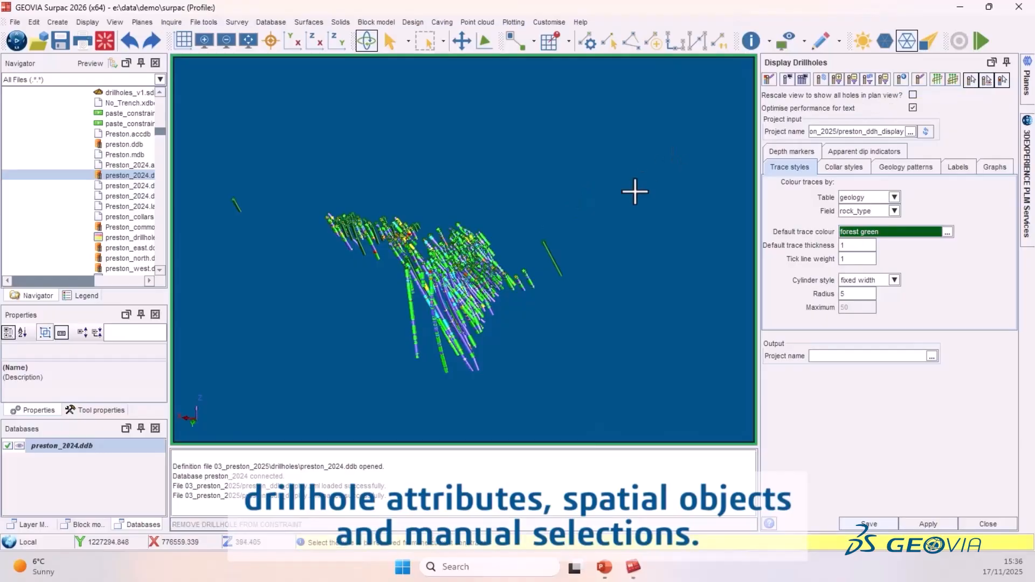
pyautogui.click(546, 249)
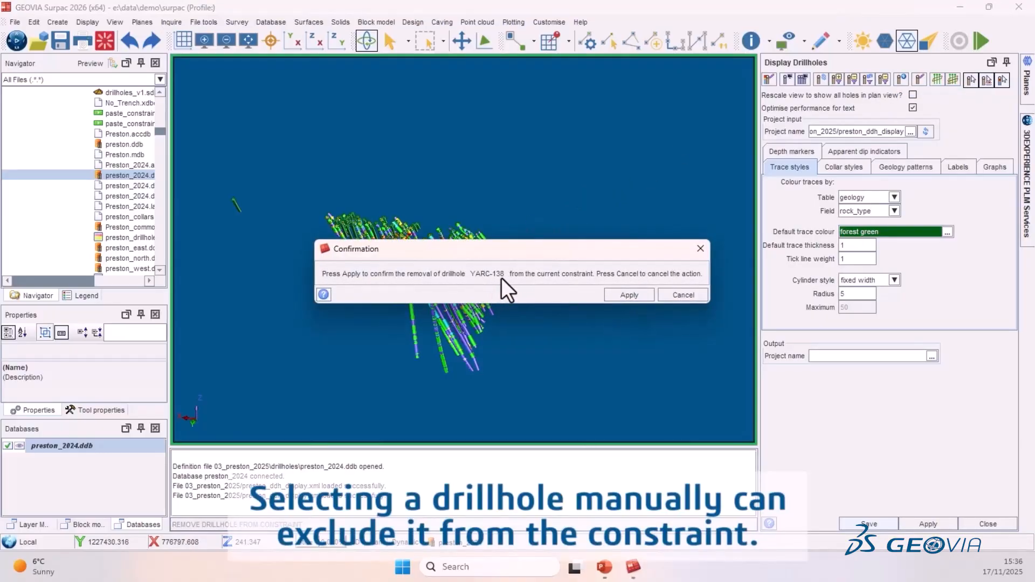
pyautogui.click(632, 295)
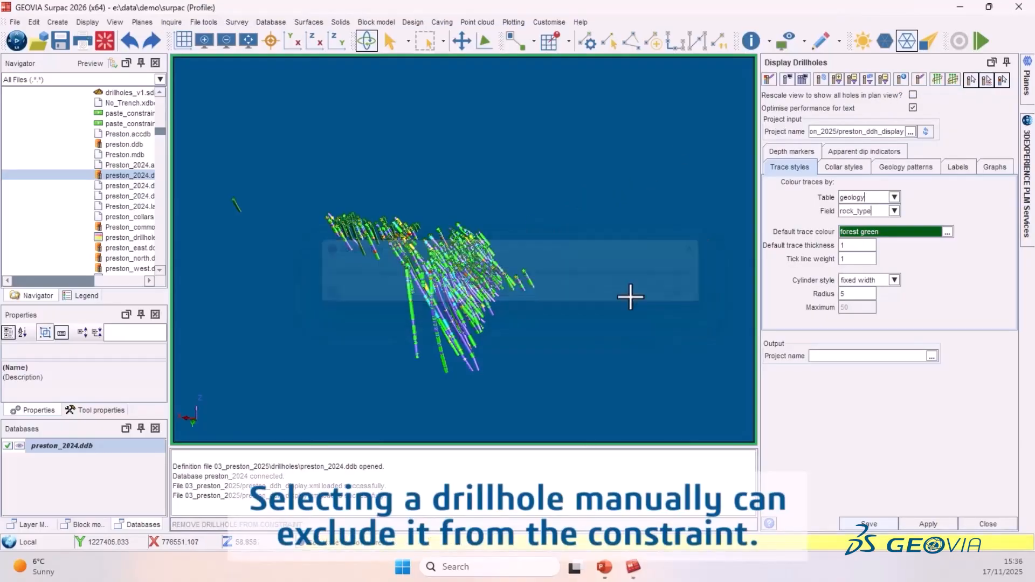
pyautogui.click(234, 204)
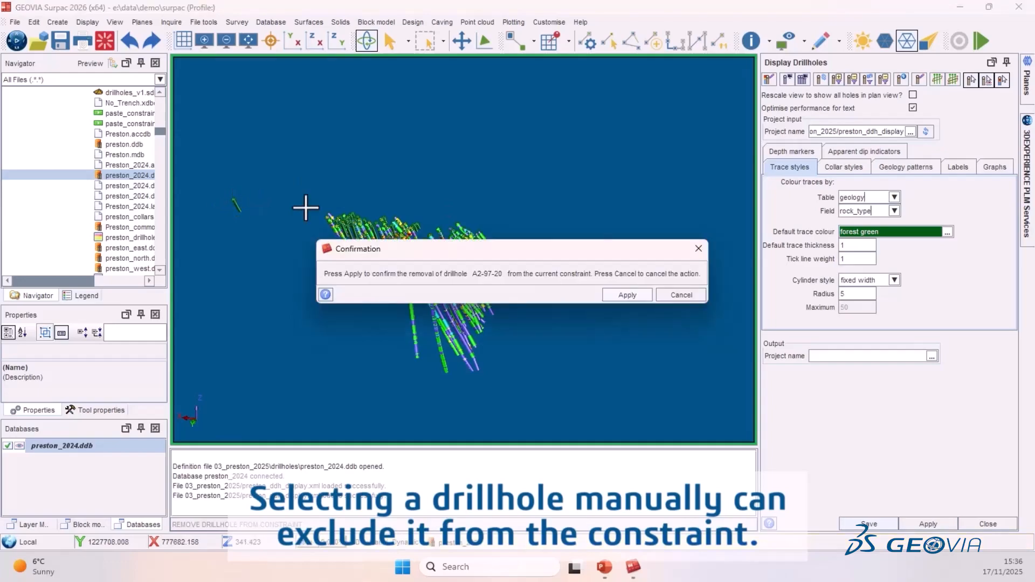
pyautogui.click(628, 295)
pyautogui.moveTo(375, 234); pyautogui.dragTo(529, 237)
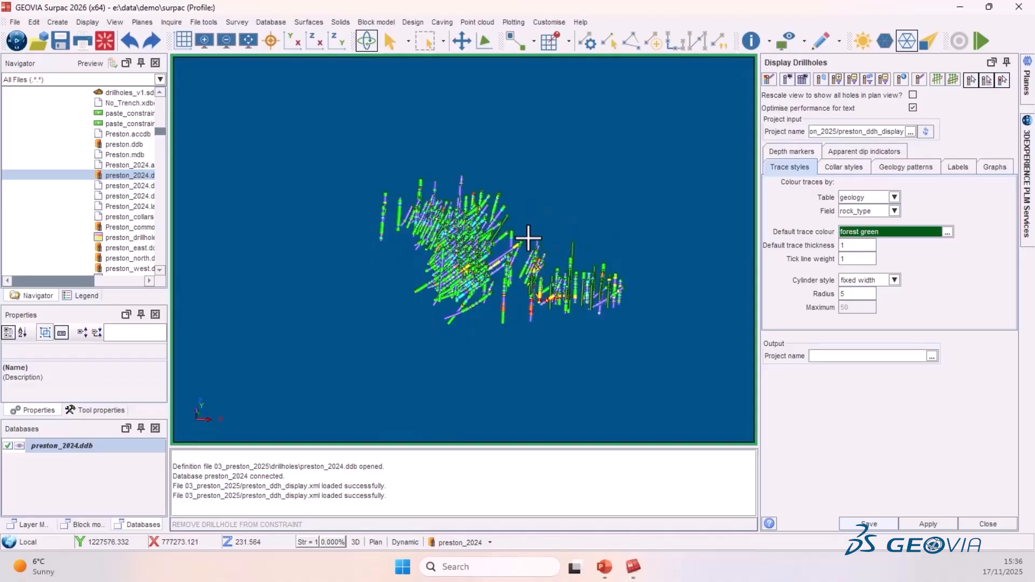
pyautogui.press('Escape')
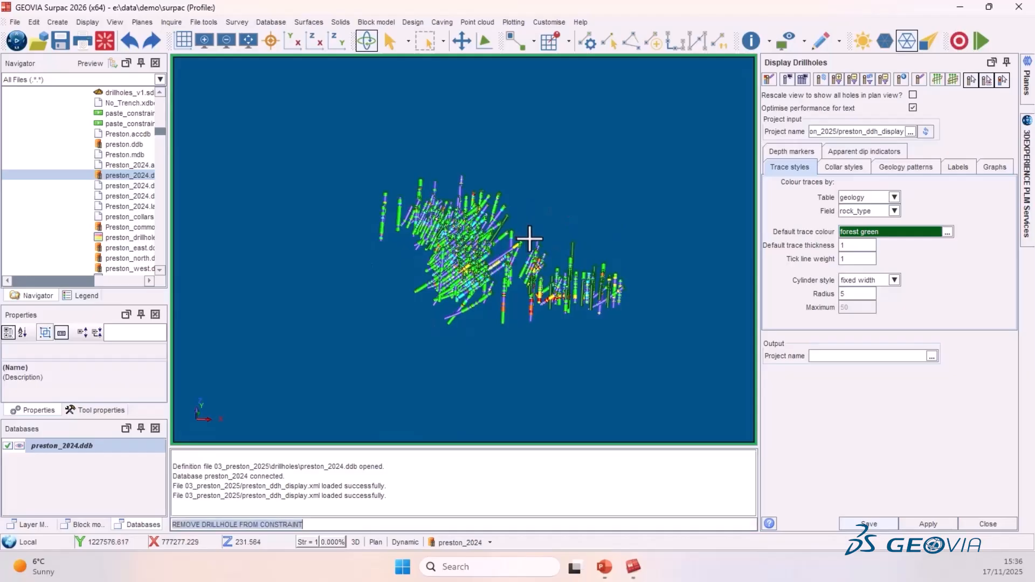
# - Remove the last constraint, then clear all drillhole constraints
pyautogui.click(853, 79)
pyautogui.moveTo(416, 330); pyautogui.dragTo(420, 286)
pyautogui.click(868, 79)
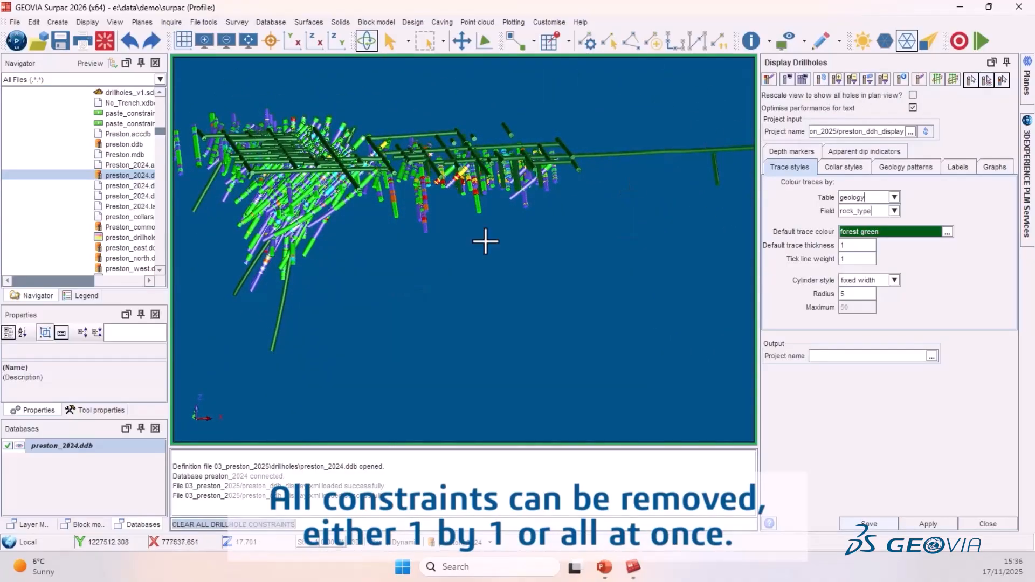
# - Load pit_east_1.sdm from the pits folder into the graphics view
pyautogui.scroll(10, 81, 183)
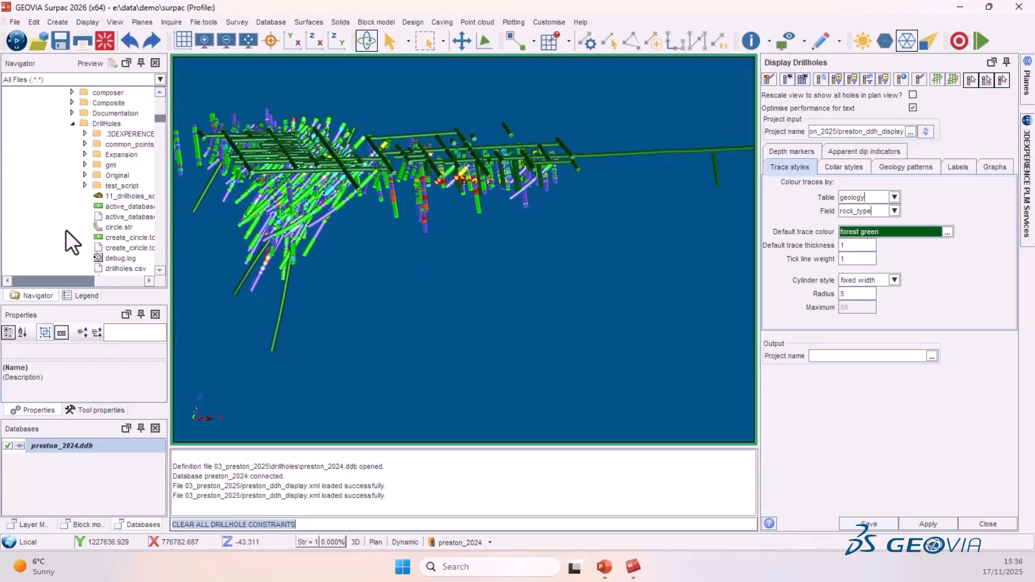
pyautogui.click(72, 186)
pyautogui.scroll(-3, 72, 221)
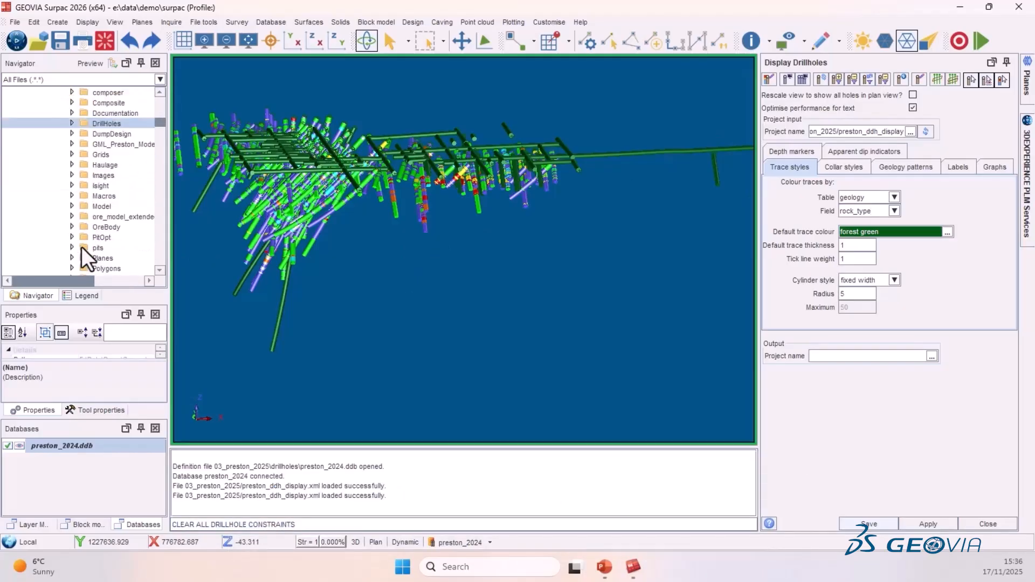
pyautogui.click(74, 212)
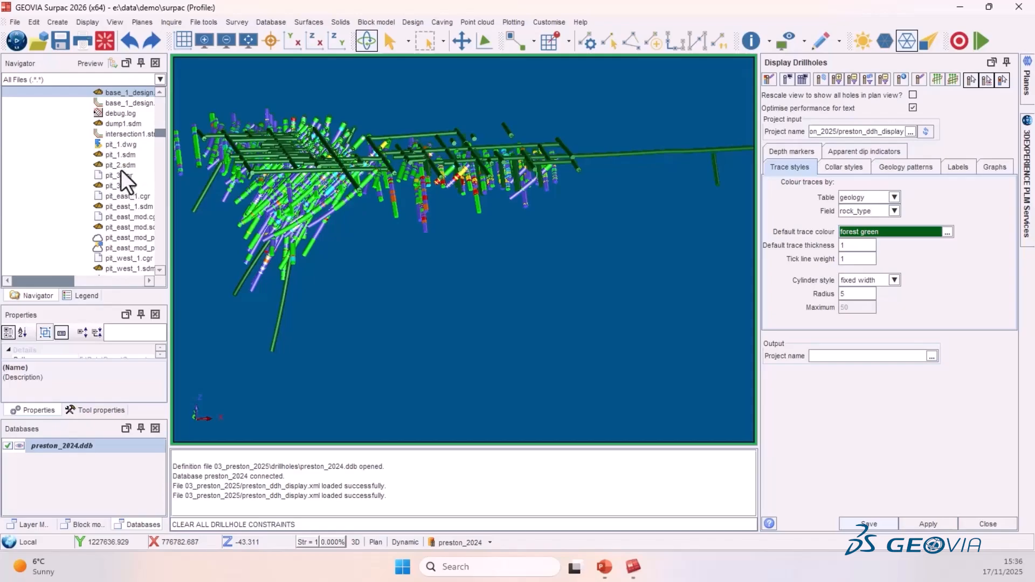
pyautogui.moveTo(128, 211); pyautogui.dragTo(469, 289)
pyautogui.scroll(-5, 442, 243)
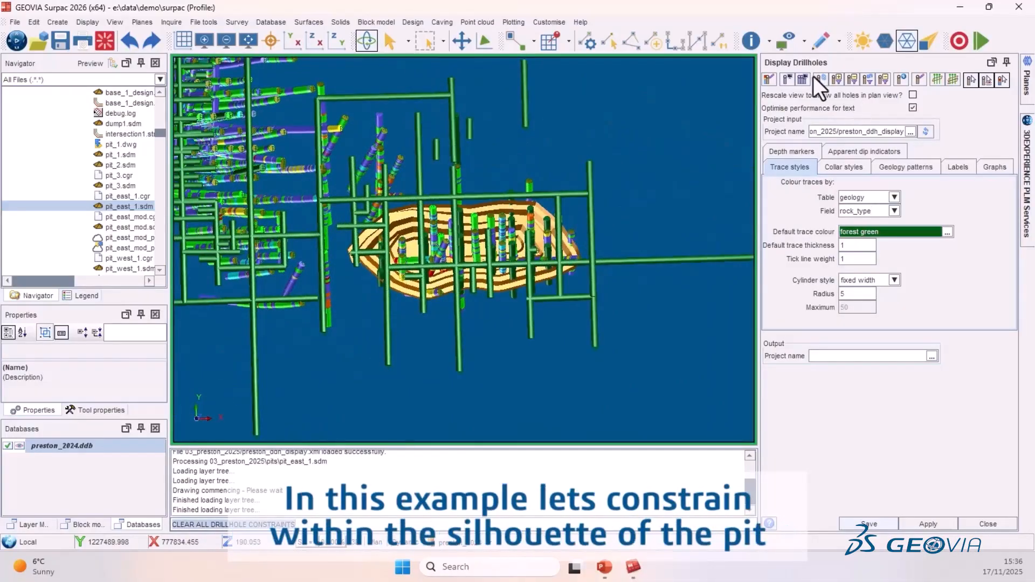
# - Start a DTM-type drillhole constraint and choose pit_east_1.sdm from the pits folder as the DTM file
pyautogui.click(838, 76)
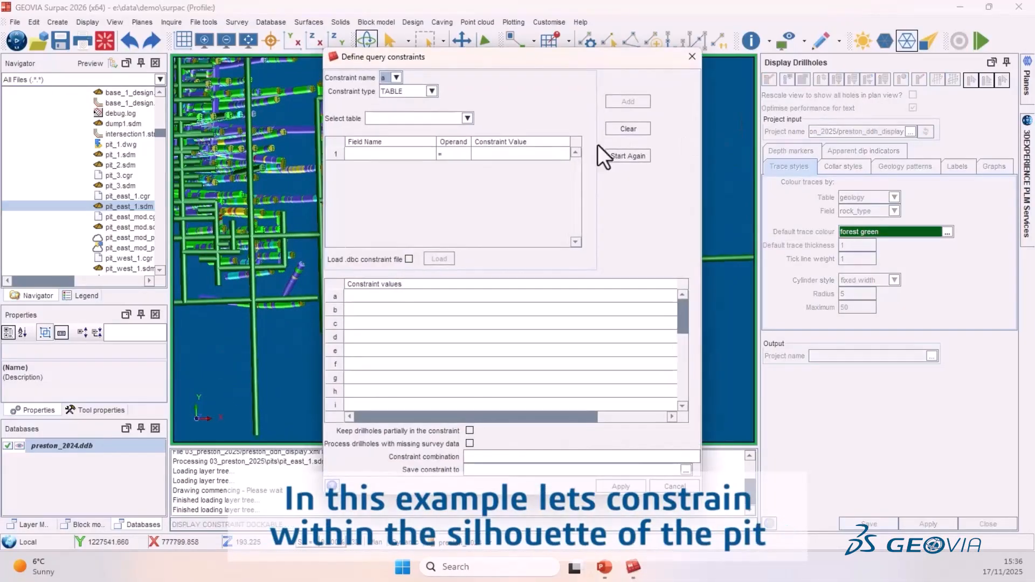
pyautogui.click(432, 91)
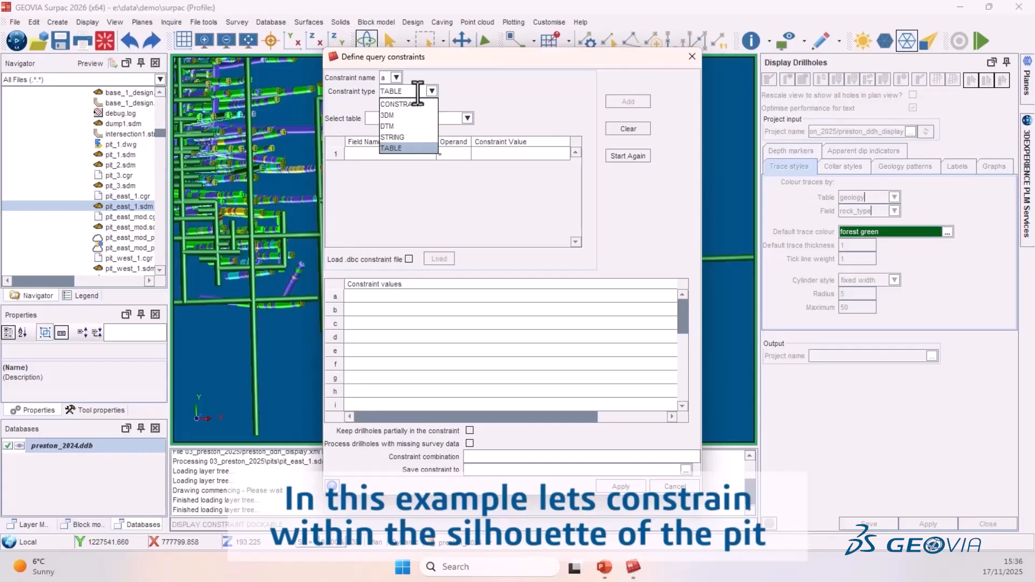
pyautogui.click(399, 127)
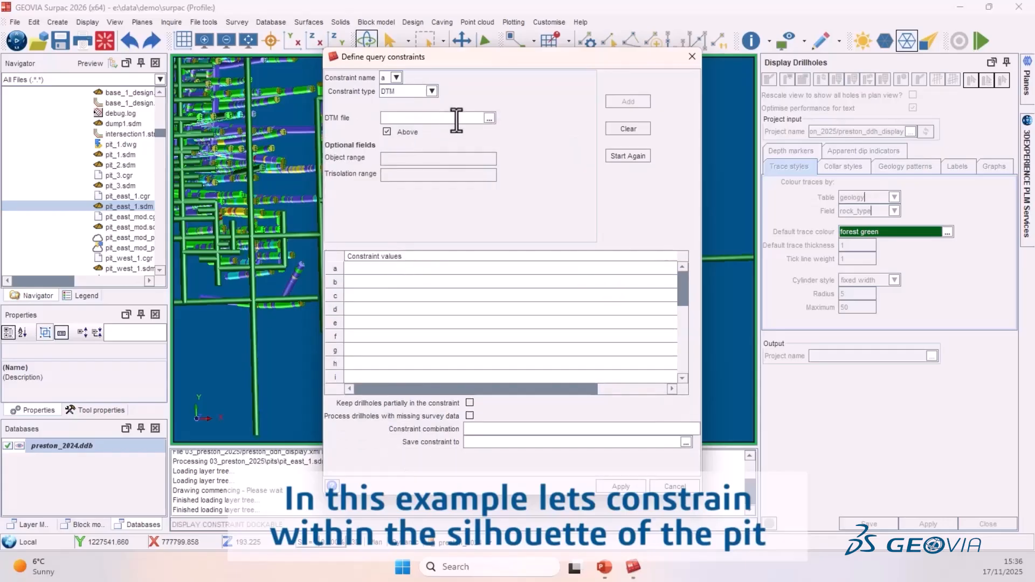
pyautogui.click(489, 118)
pyautogui.doubleClick(399, 270)
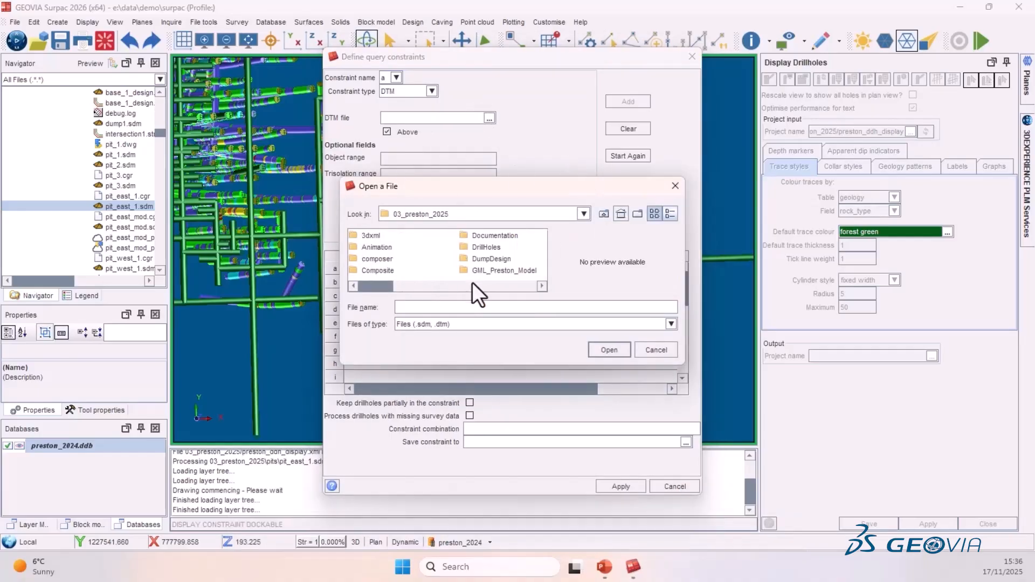
pyautogui.moveTo(379, 283); pyautogui.dragTo(466, 287)
pyautogui.doubleClick(397, 248)
pyautogui.click(422, 264)
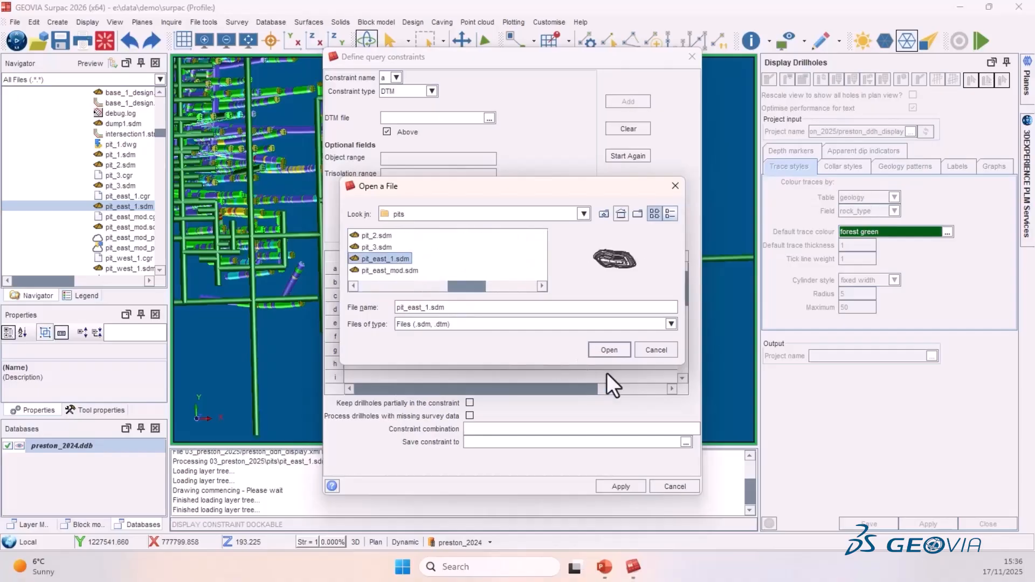
pyautogui.click(614, 345)
# - Add the DTM constraint, apply it, and close the Display Drillholes panel
pyautogui.click(624, 101)
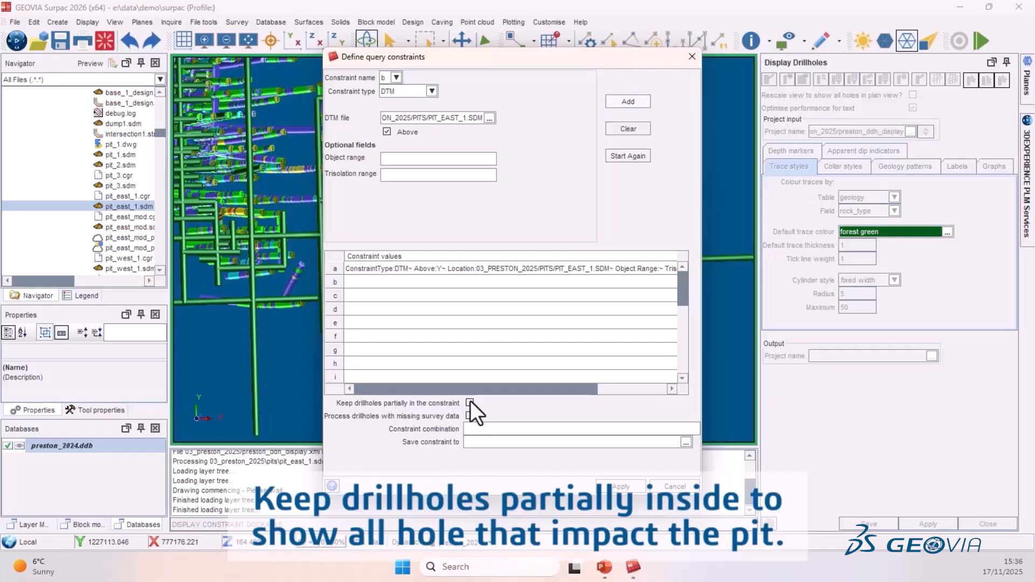
pyautogui.click(622, 487)
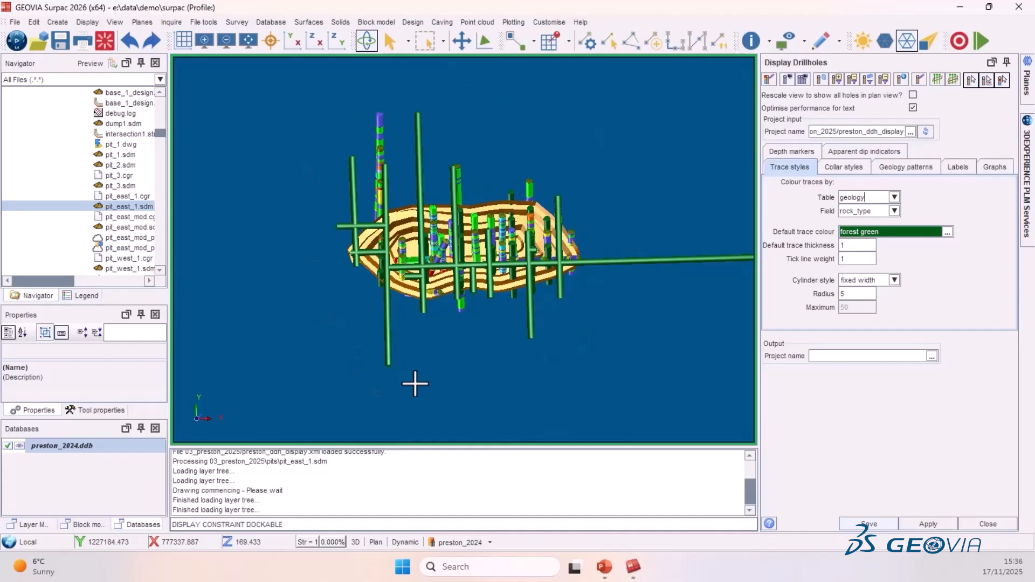
pyautogui.moveTo(415, 384); pyautogui.dragTo(426, 347)
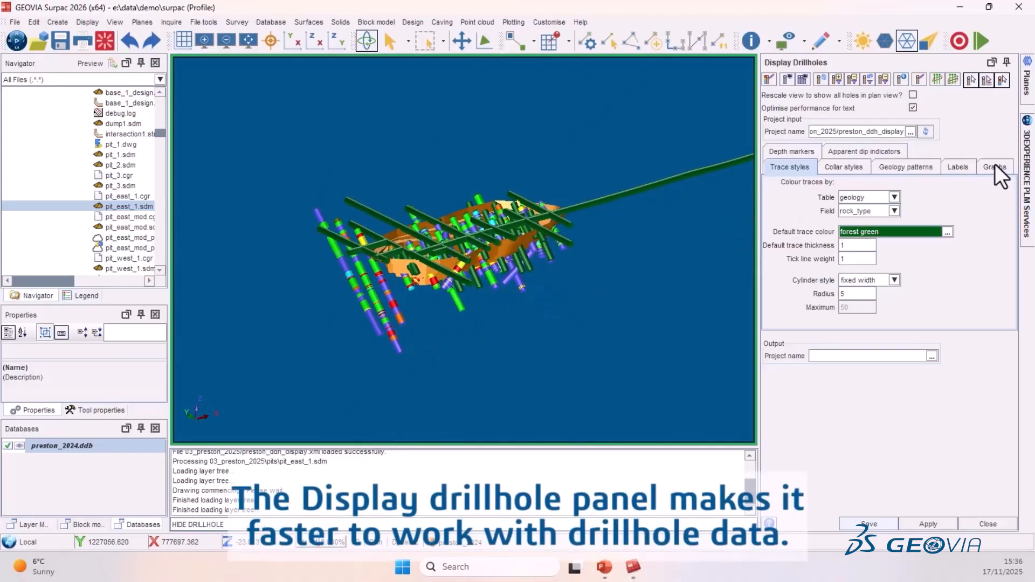
pyautogui.click(987, 524)
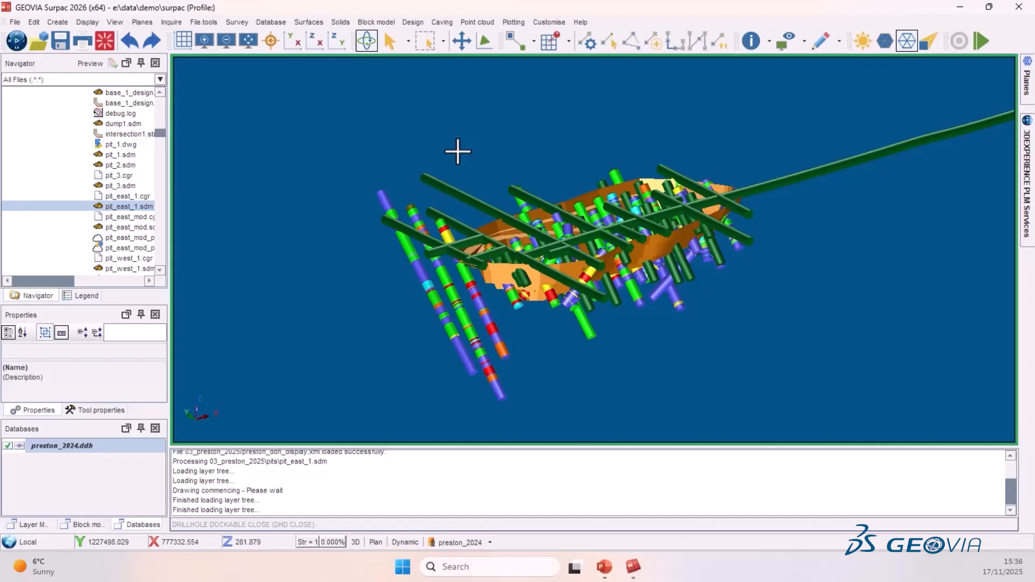
pyautogui.scroll(-3, 470, 165)
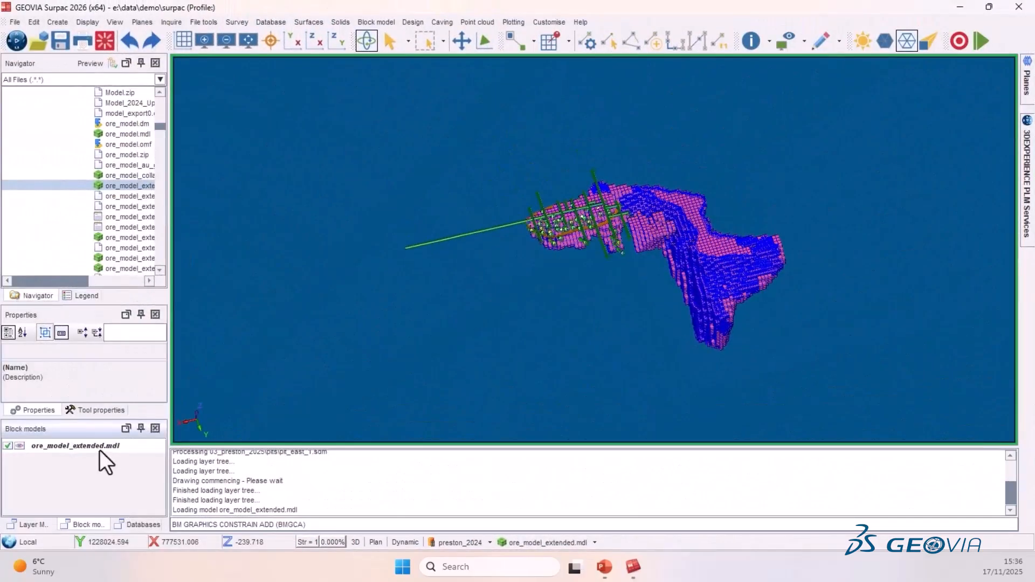
# - Switch to the block models list and toggle the ore_model_extended.mdl edges off and back on
pyautogui.click(84, 449)
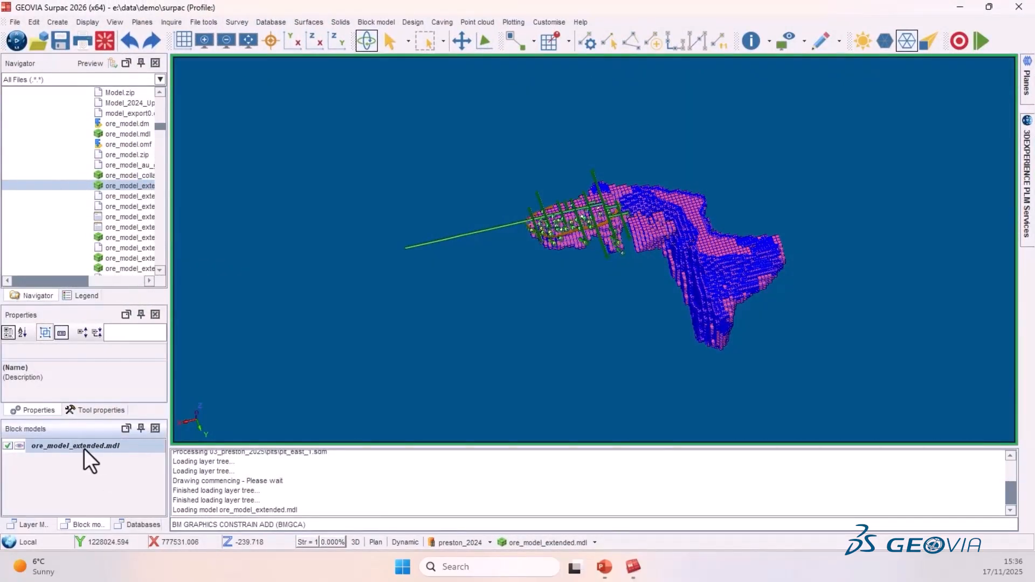
pyautogui.rightClick(88, 447)
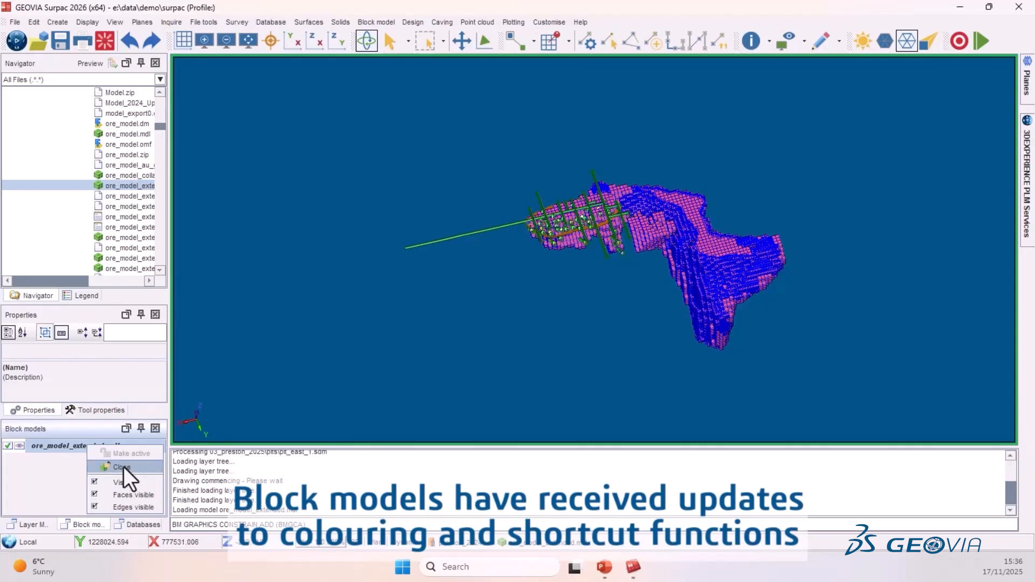
pyautogui.click(132, 508)
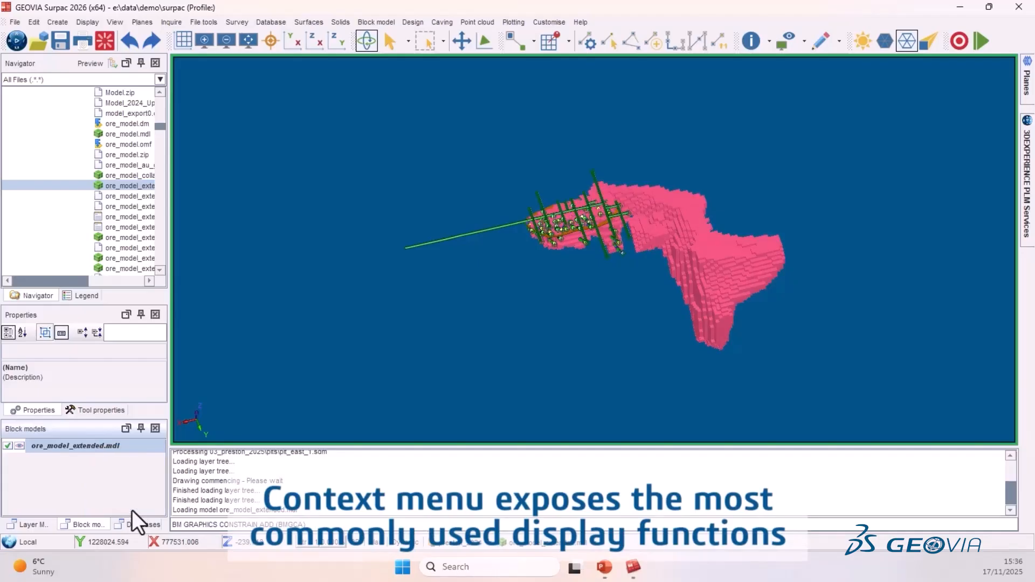
pyautogui.rightClick(100, 446)
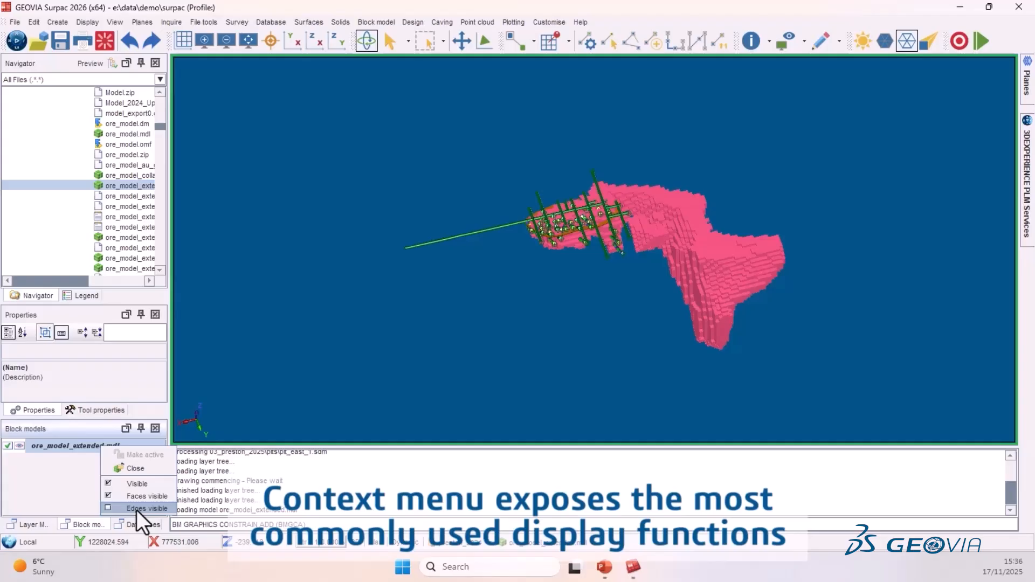
pyautogui.click(136, 510)
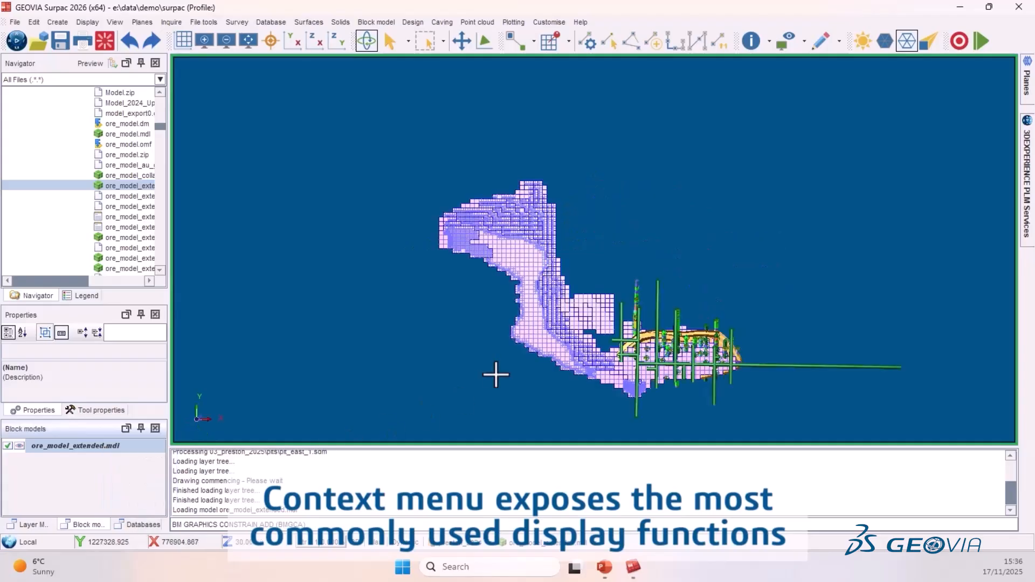
pyautogui.moveTo(494, 375); pyautogui.dragTo(594, 356)
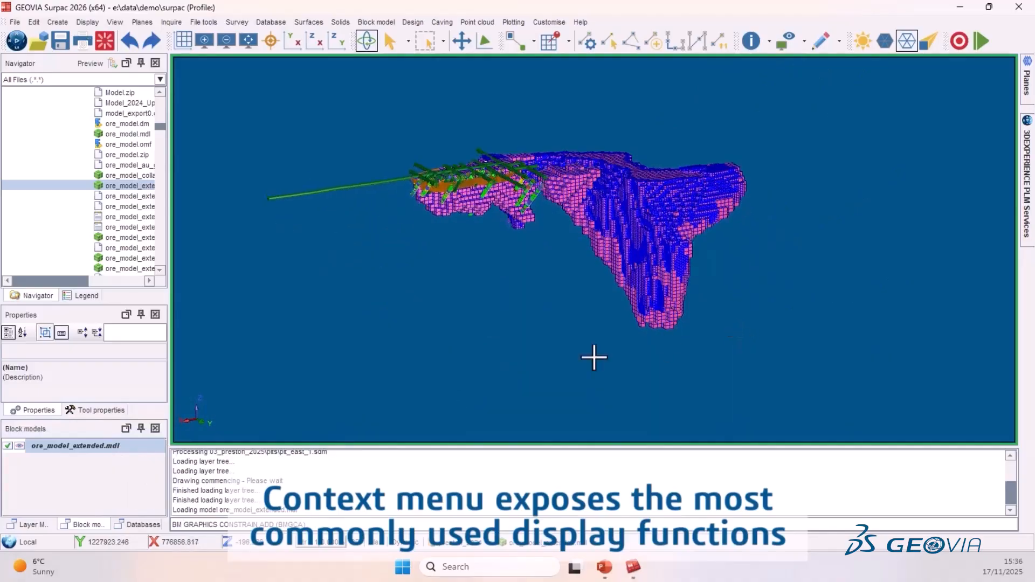
# - Hide and redisplay the block model using its visibility toggle
pyautogui.click(19, 445)
pyautogui.click(19, 446)
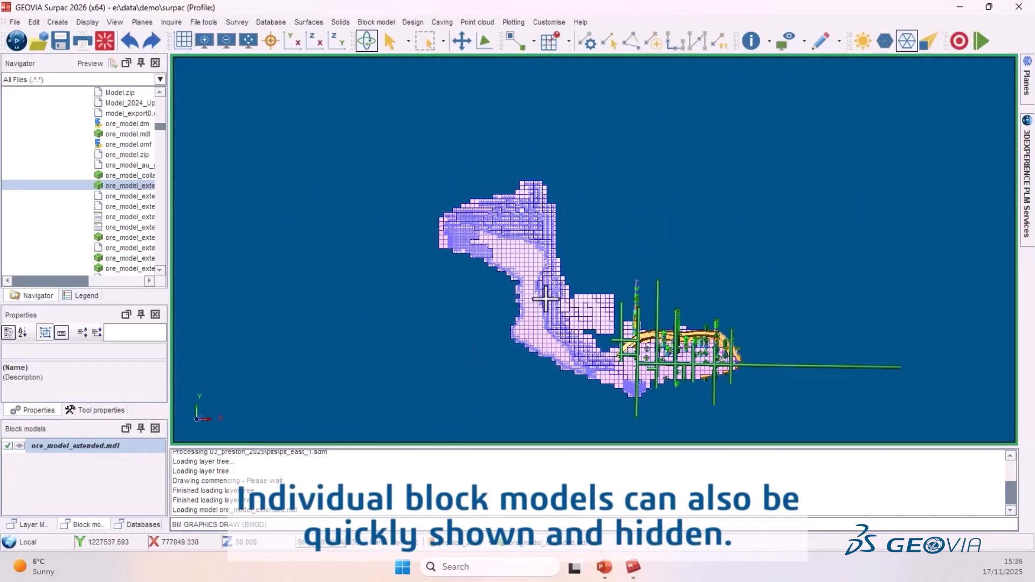
pyautogui.moveTo(517, 347); pyautogui.dragTo(593, 291)
pyautogui.click(558, 540)
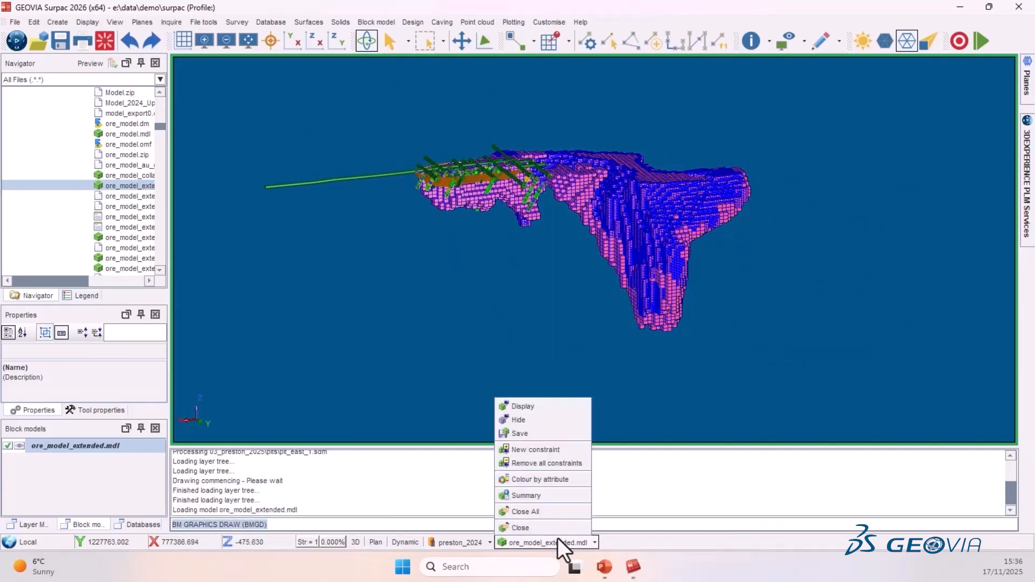
pyautogui.press('Escape')
pyautogui.click(18, 445)
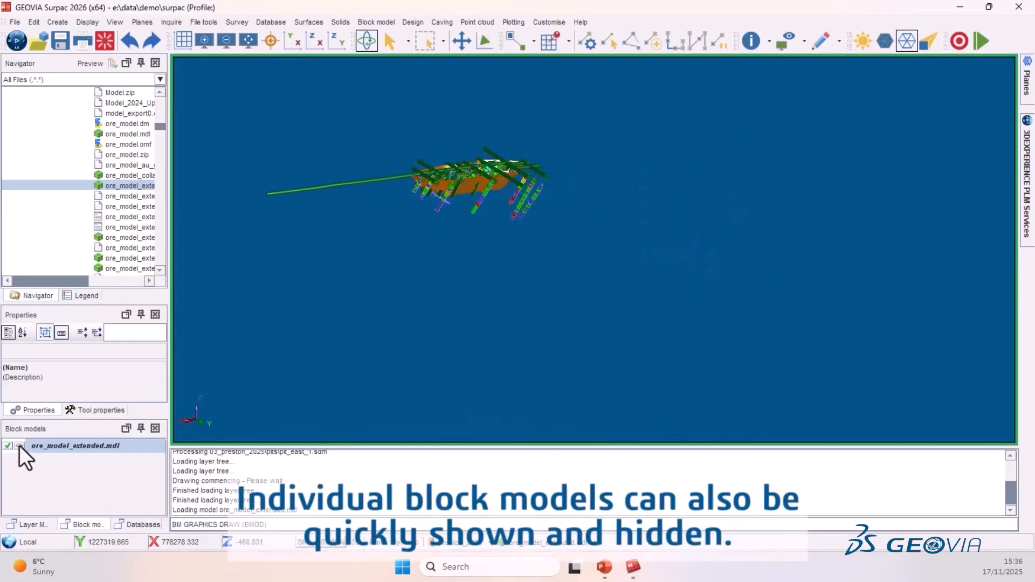
pyautogui.click(18, 446)
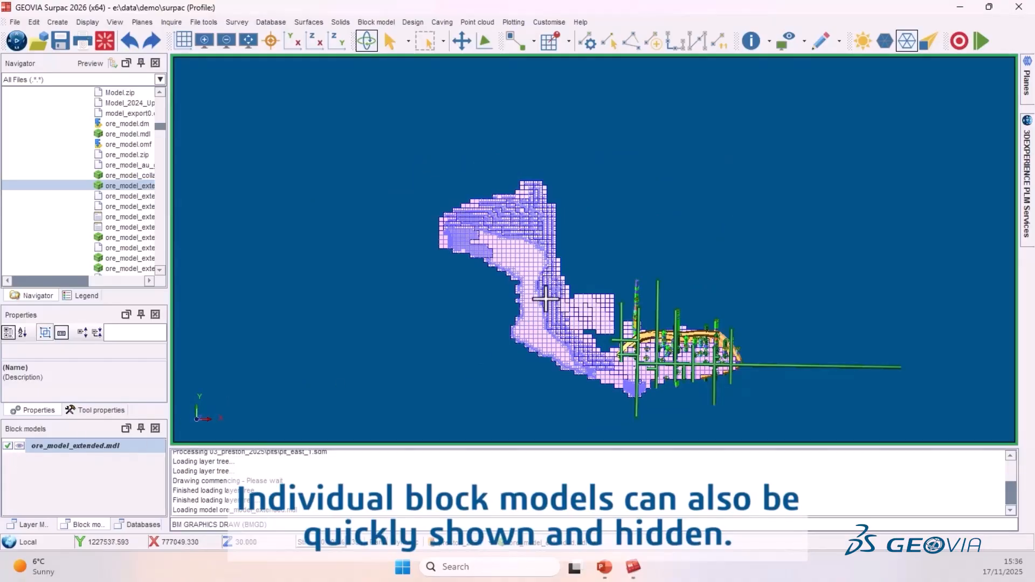
pyautogui.moveTo(494, 335); pyautogui.dragTo(726, 306)
# - Open Colour by attribute for the block model, choose the au attribute and scan its ranges
pyautogui.click(558, 543)
pyautogui.click(545, 479)
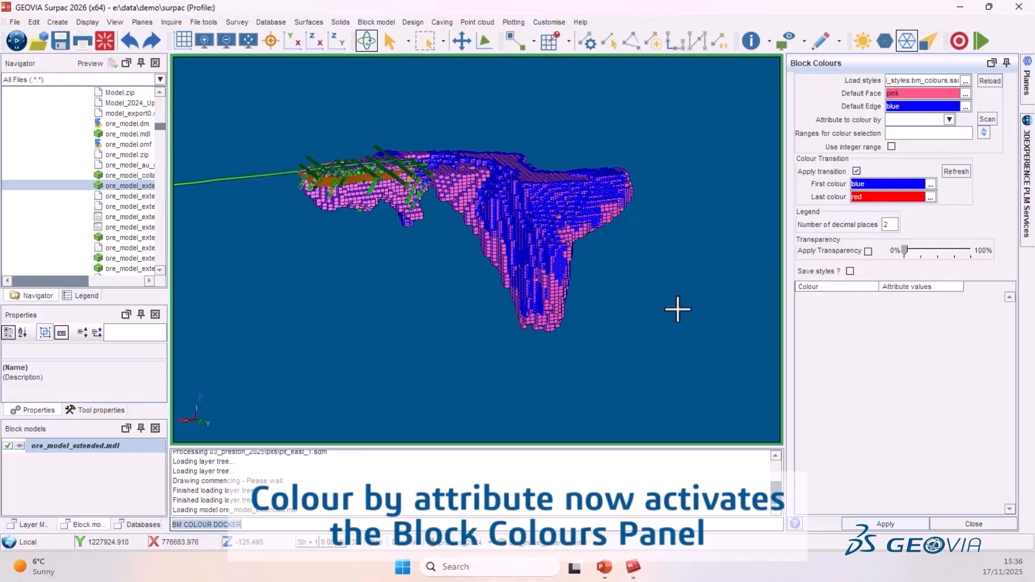
pyautogui.click(950, 119)
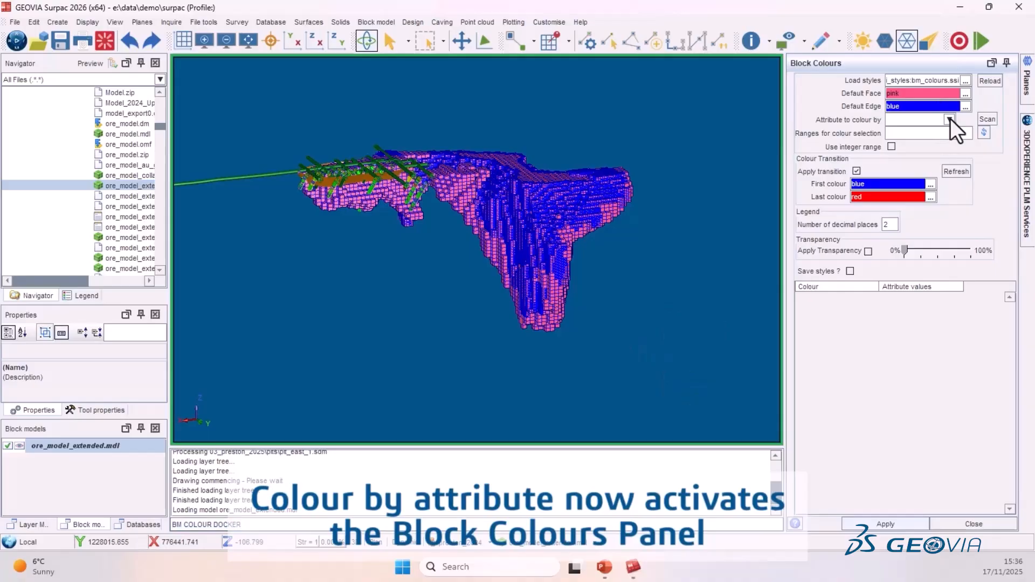
pyautogui.click(900, 152)
pyautogui.click(986, 120)
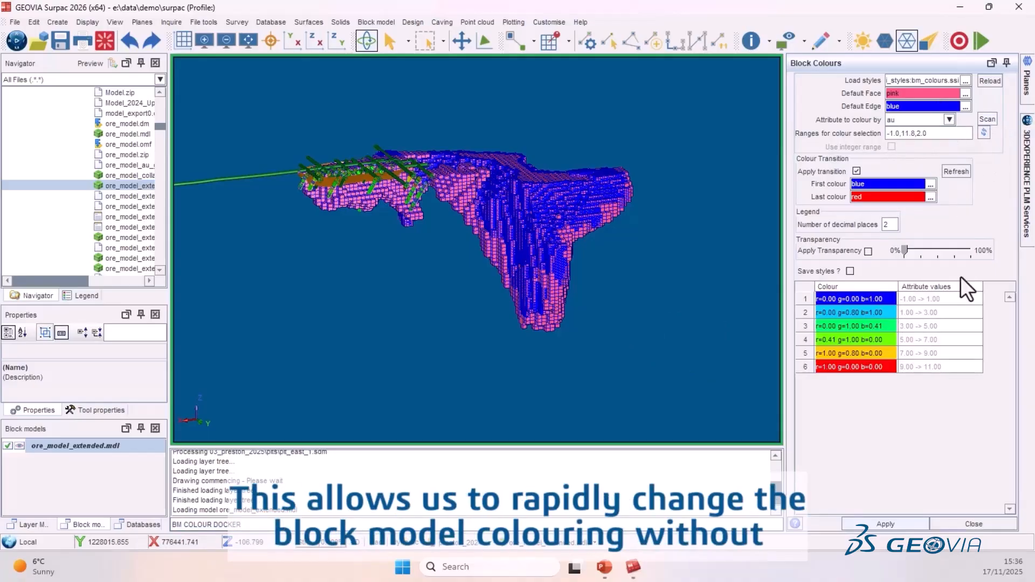
# - Apply the au colouring to the block model and turn off its block edges
pyautogui.click(894, 522)
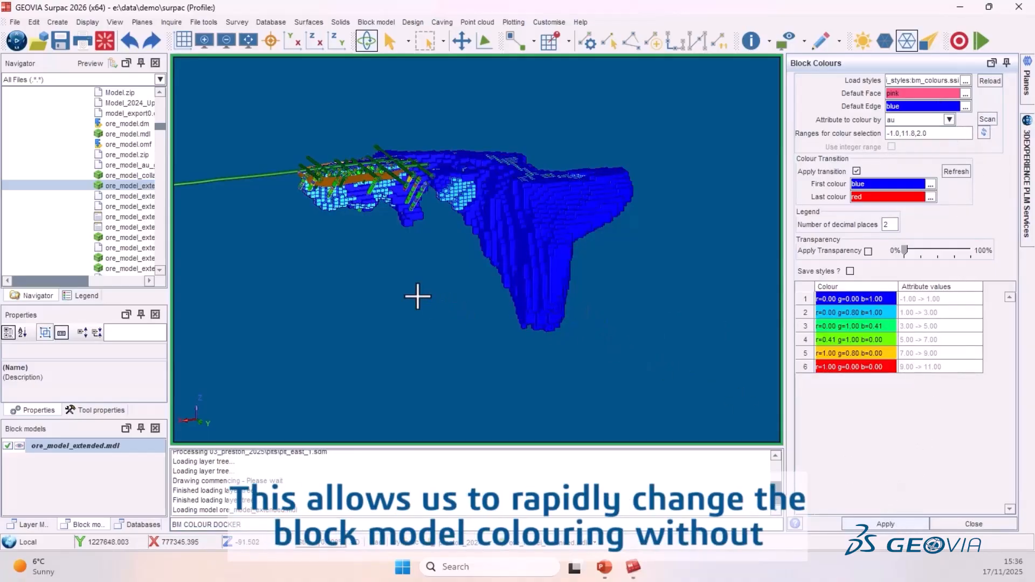
pyautogui.rightClick(95, 448)
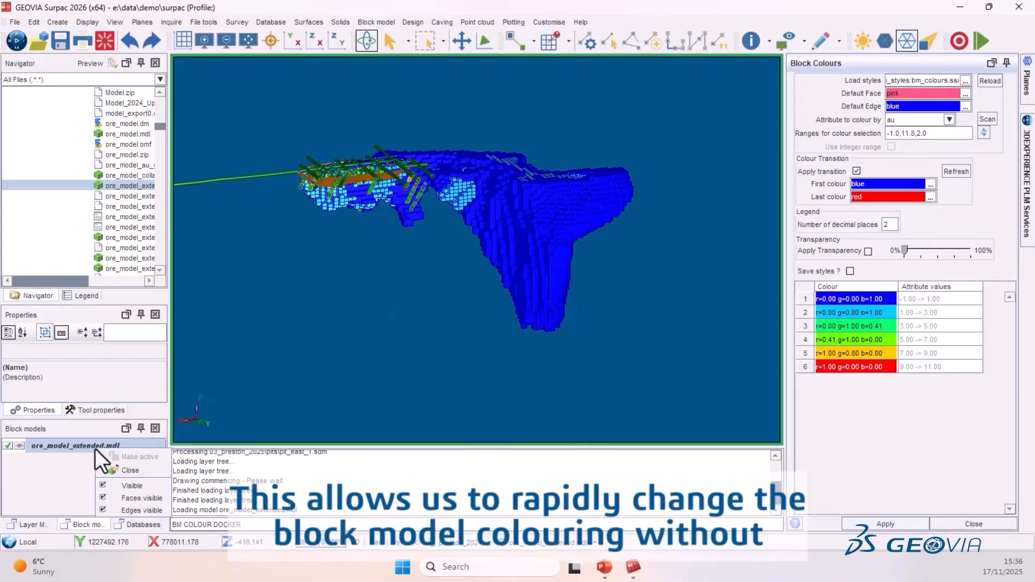
pyautogui.click(134, 511)
# - Recolour the block model by the density attribute, scanning its ranges and applying the change
pyautogui.scroll(5, 452, 169)
pyautogui.moveTo(438, 276); pyautogui.dragTo(474, 266)
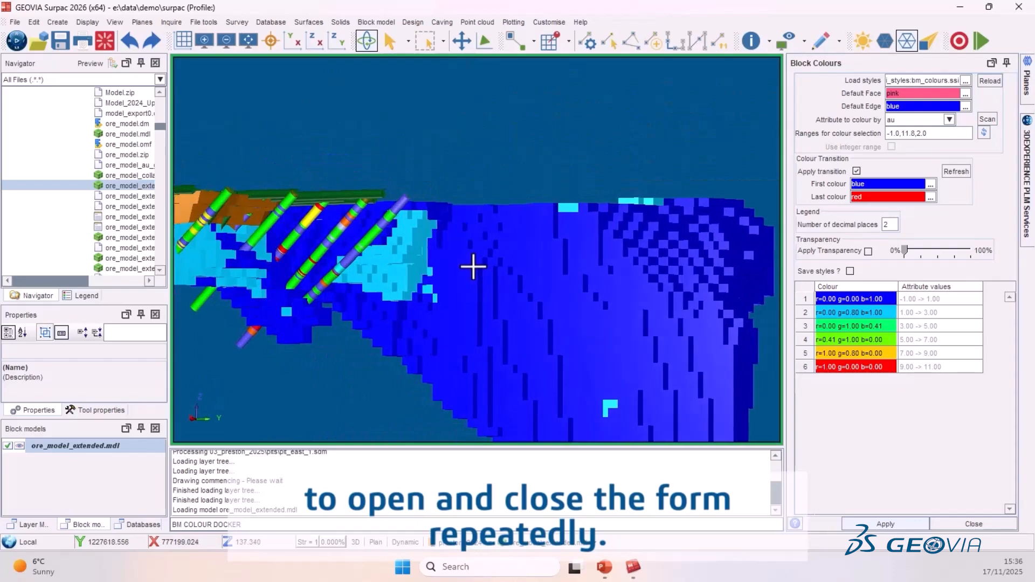
pyautogui.click(949, 120)
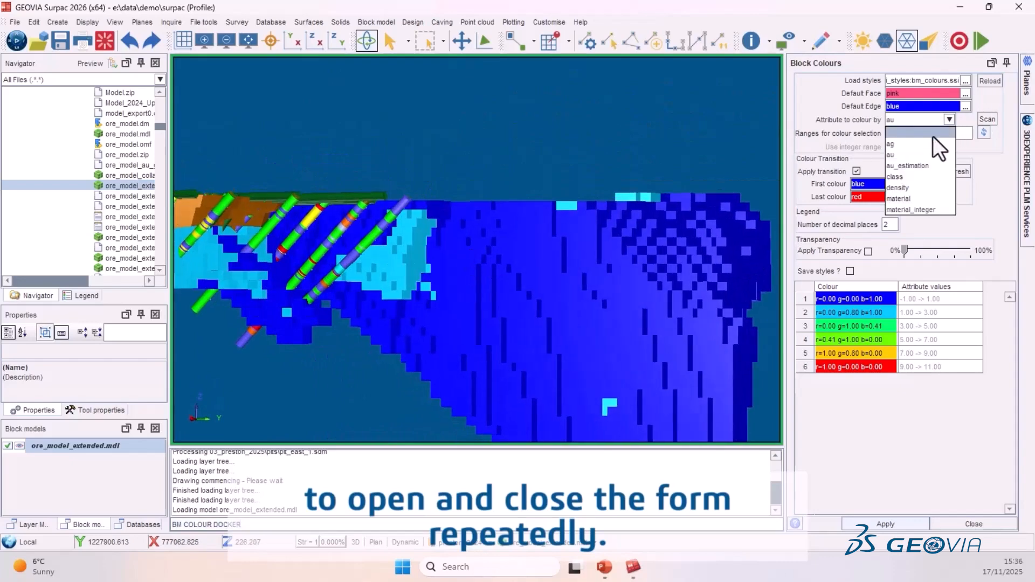
pyautogui.click(911, 189)
pyautogui.click(991, 118)
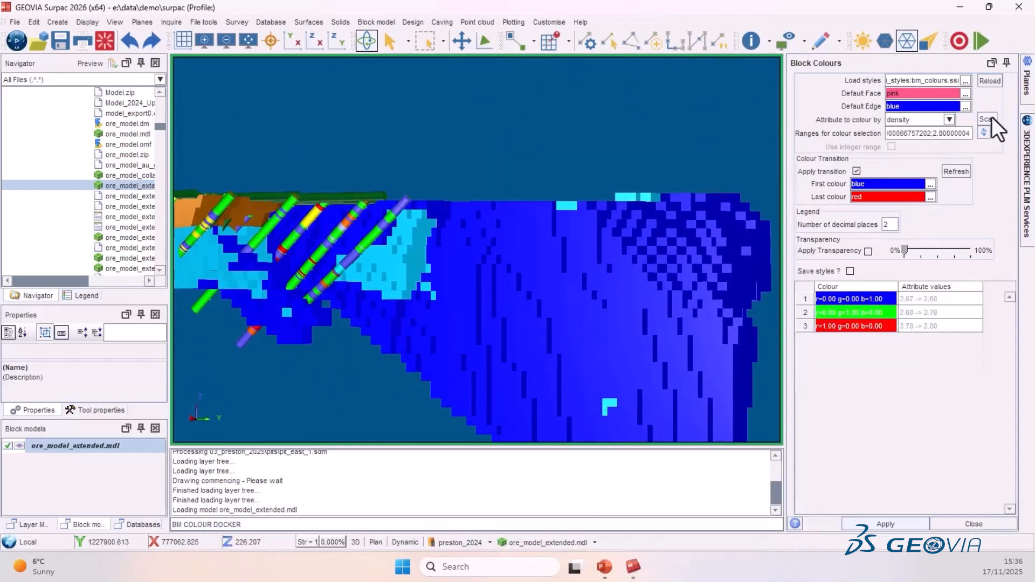
pyautogui.click(901, 523)
# - Rotate and zoom to examine the density-coloured block model
pyautogui.moveTo(407, 296); pyautogui.dragTo(543, 231)
pyautogui.scroll(-5, 543, 231)
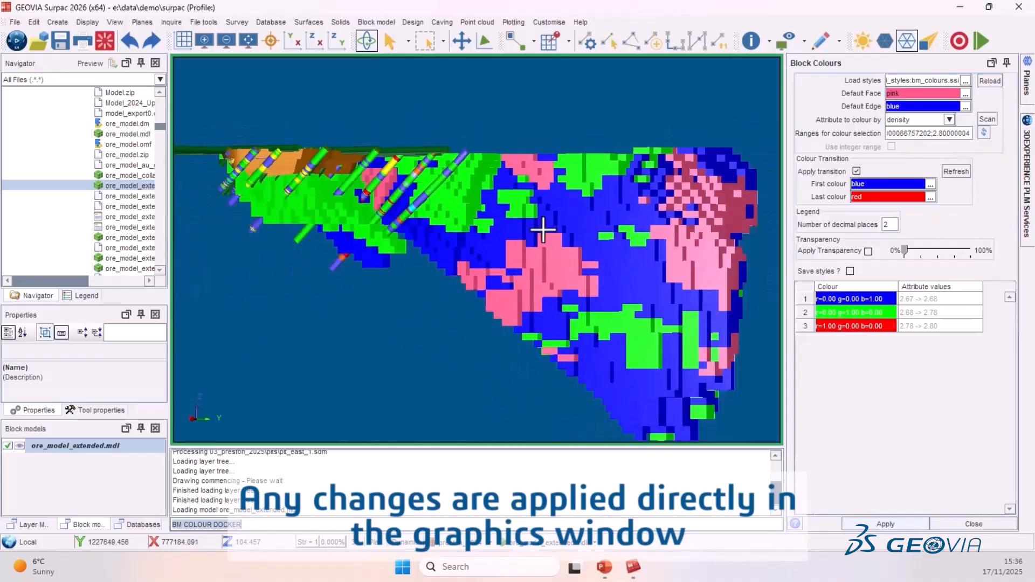
pyautogui.moveTo(649, 236); pyautogui.dragTo(782, 252)
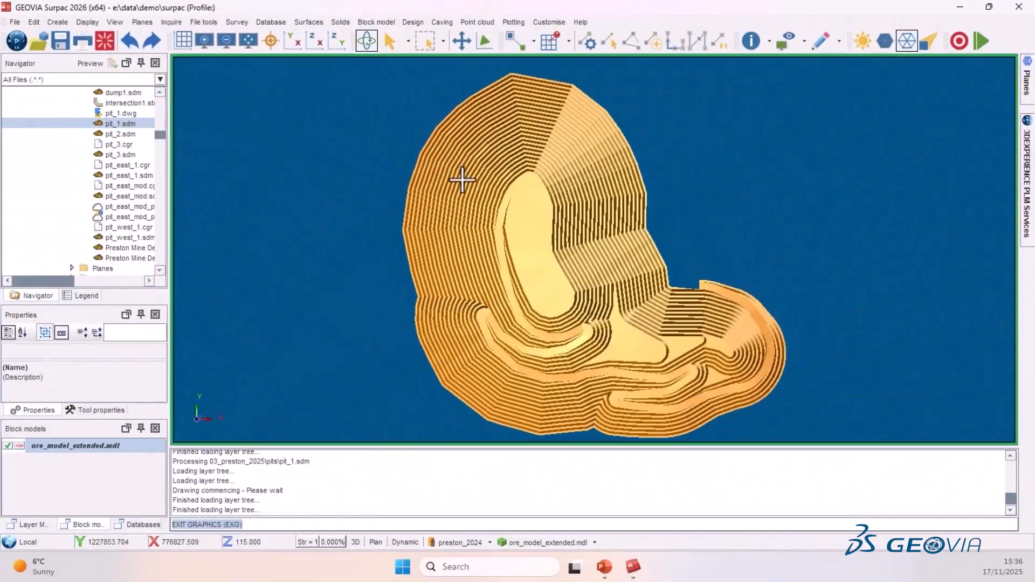
pyautogui.write('PL')
pyautogui.press('Return')
pyautogui.press('Return')
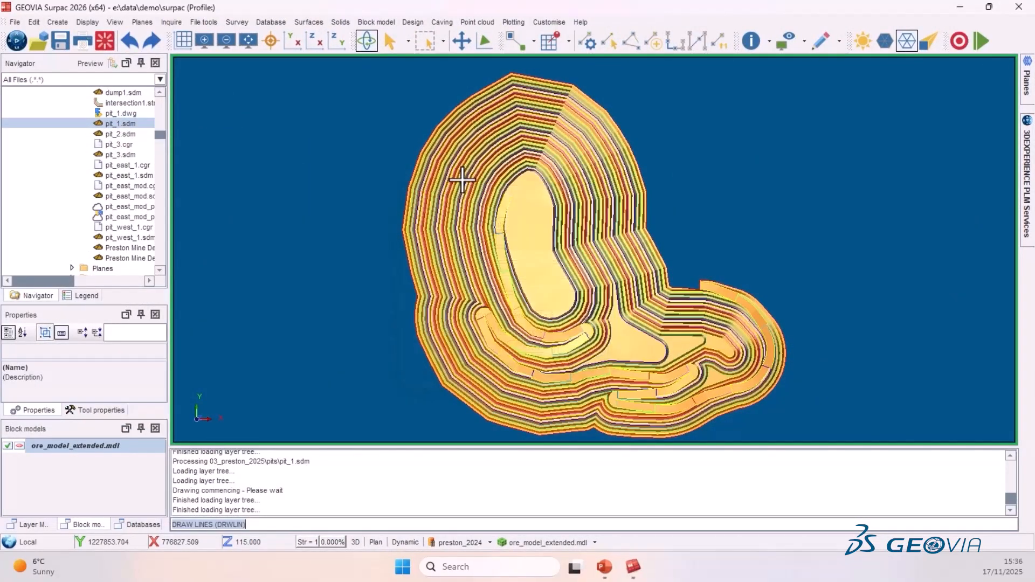
# - Open the Layer Manager as a floating window and lengthen it
pyautogui.click(36, 523)
pyautogui.moveTo(88, 426); pyautogui.dragTo(241, 103)
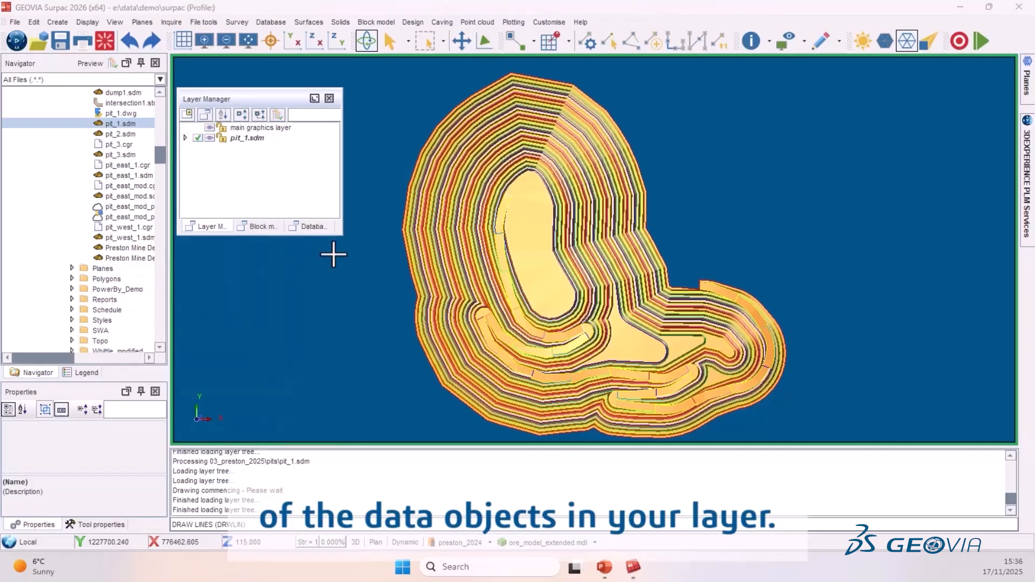
pyautogui.moveTo(252, 234); pyautogui.dragTo(251, 403)
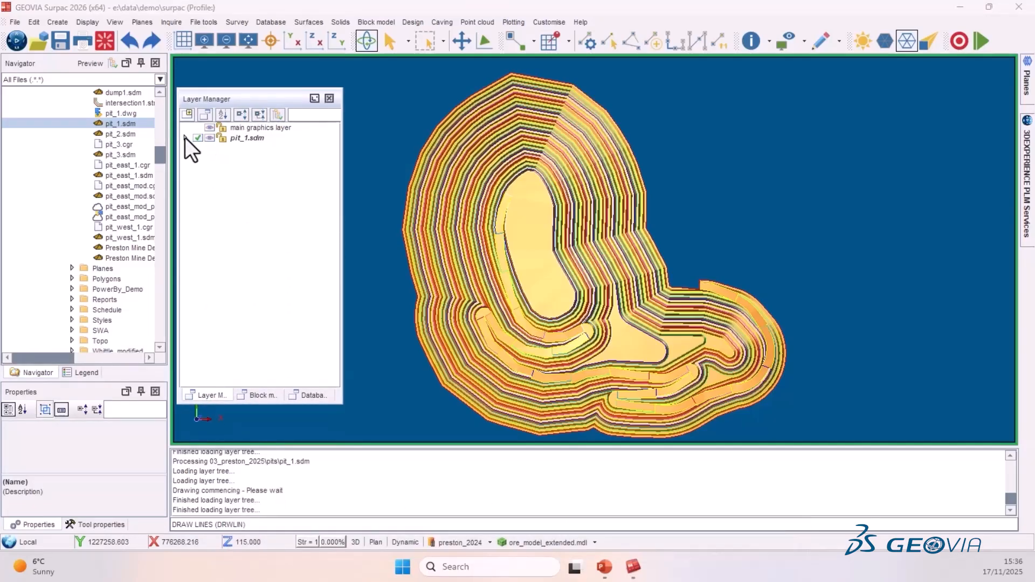
# - Expand the pit_1.sdm layer tree, select its trisolation and zoom to the selection
pyautogui.click(242, 115)
pyautogui.click(198, 149)
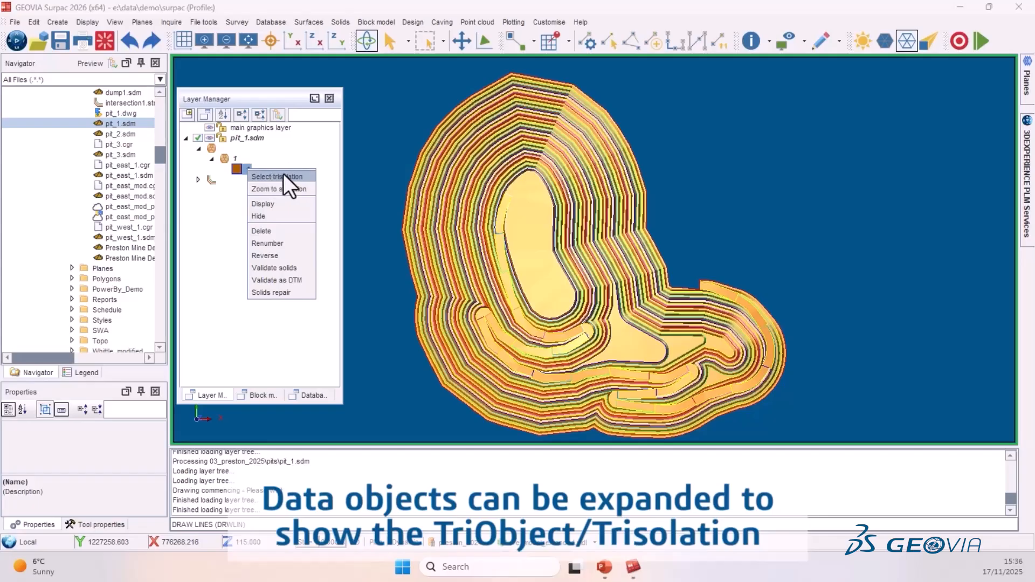
pyautogui.click(285, 177)
pyautogui.rightClick(247, 169)
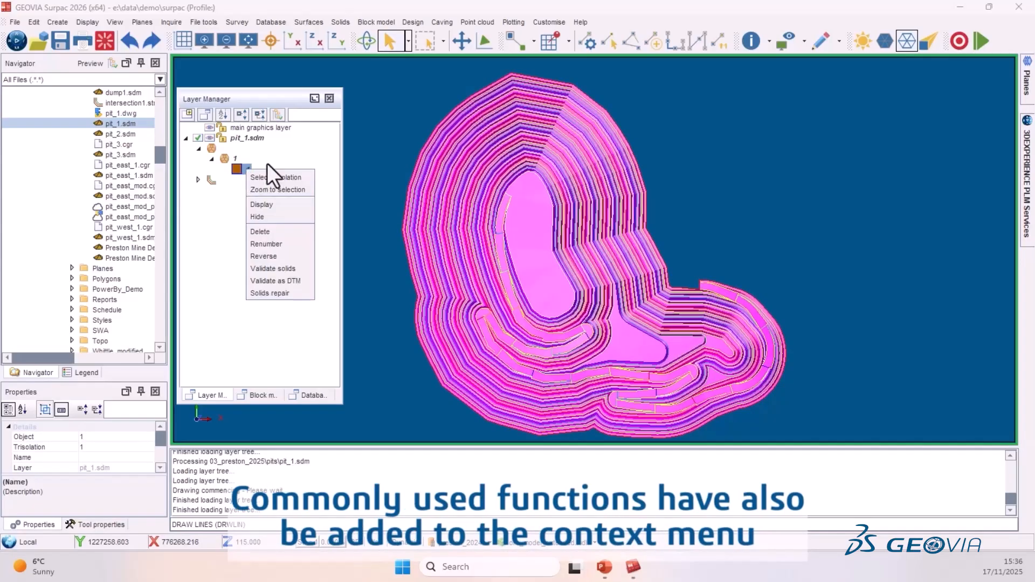
pyautogui.click(279, 189)
# - Validate the trisolation as solids and clear the selection
pyautogui.rightClick(245, 167)
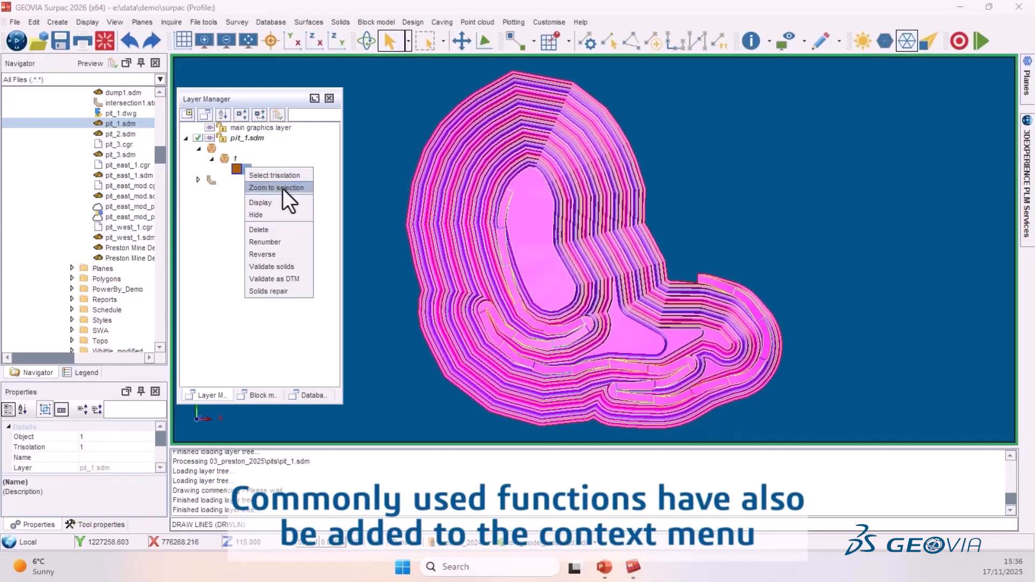
pyautogui.click(288, 267)
pyautogui.click(539, 478)
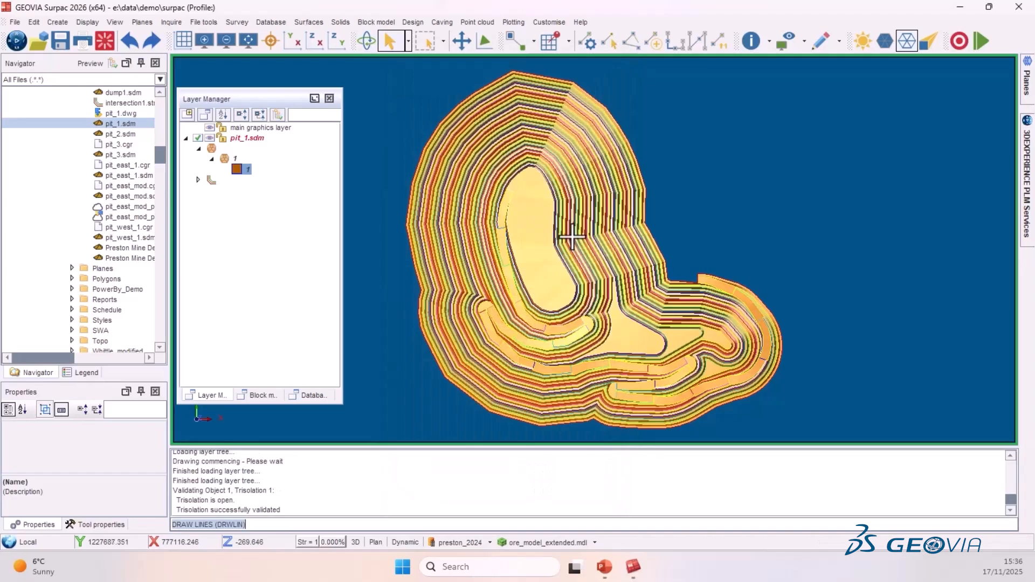
# - Collapse the trisolation object and hide it
pyautogui.doubleClick(225, 157)
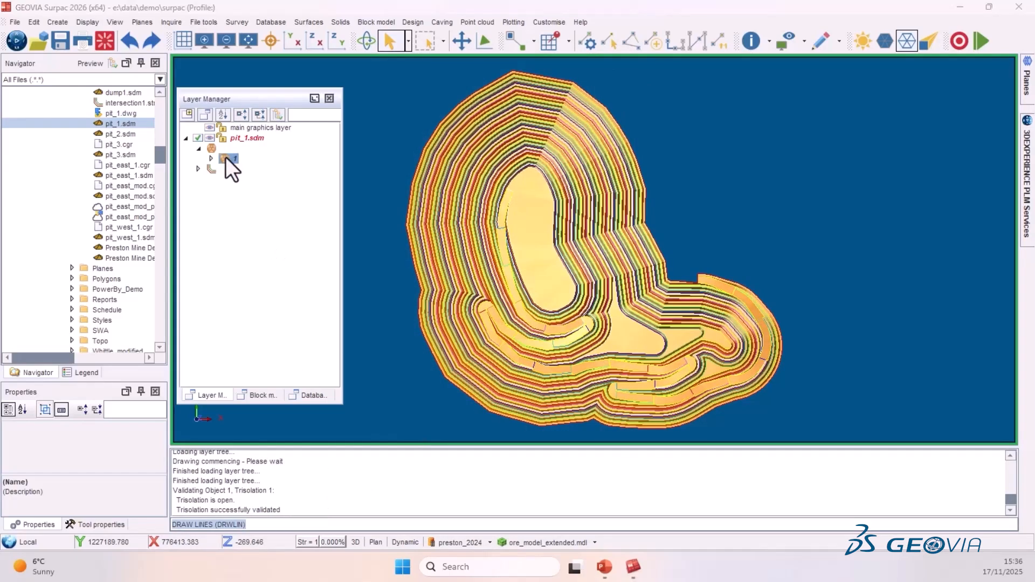
pyautogui.rightClick(237, 156)
pyautogui.click(252, 215)
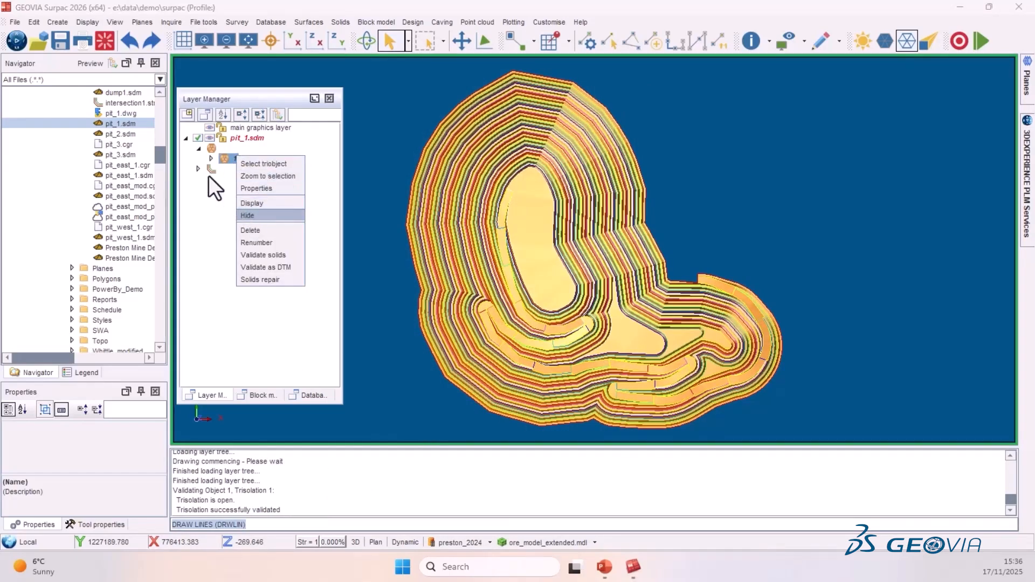
# - Expand the pit strings 1 to 6 to show their segments
pyautogui.click(198, 169)
pyautogui.click(211, 137)
pyautogui.click(211, 159)
pyautogui.click(211, 181)
pyautogui.click(210, 201)
pyautogui.click(211, 224)
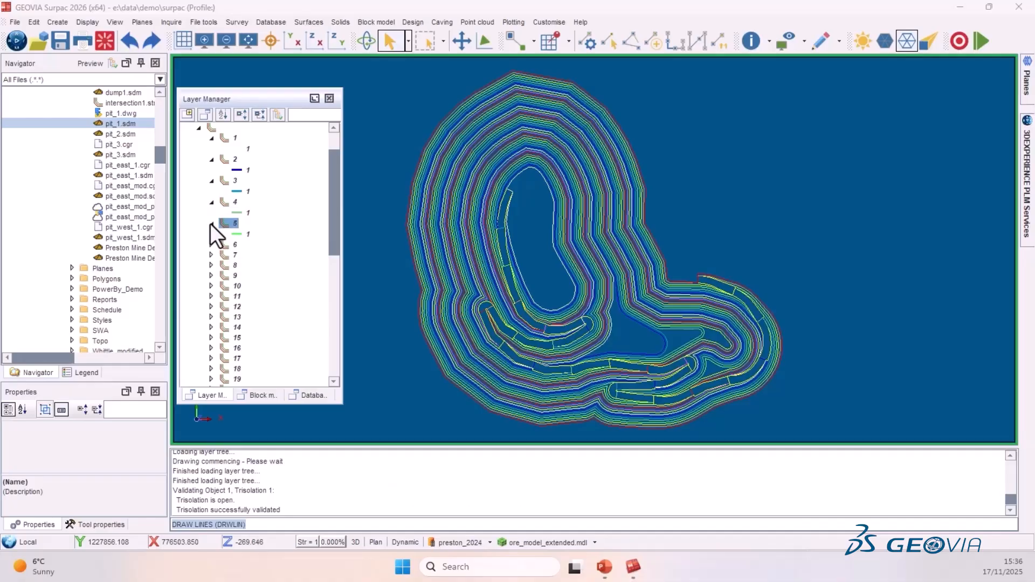
pyautogui.click(211, 244)
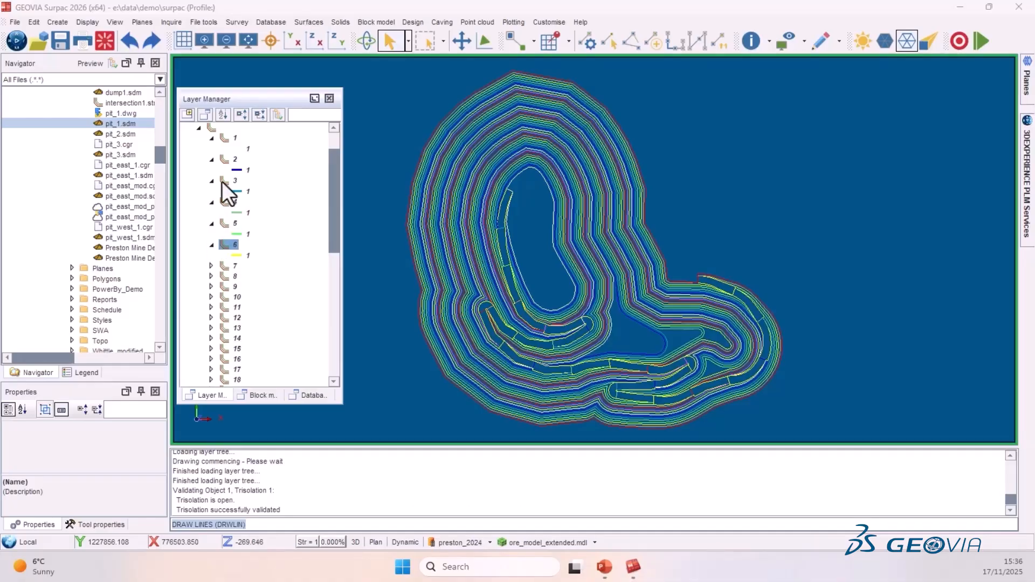
# - Select segment 1 of string 1, then segment 1 of string 5
pyautogui.rightClick(249, 149)
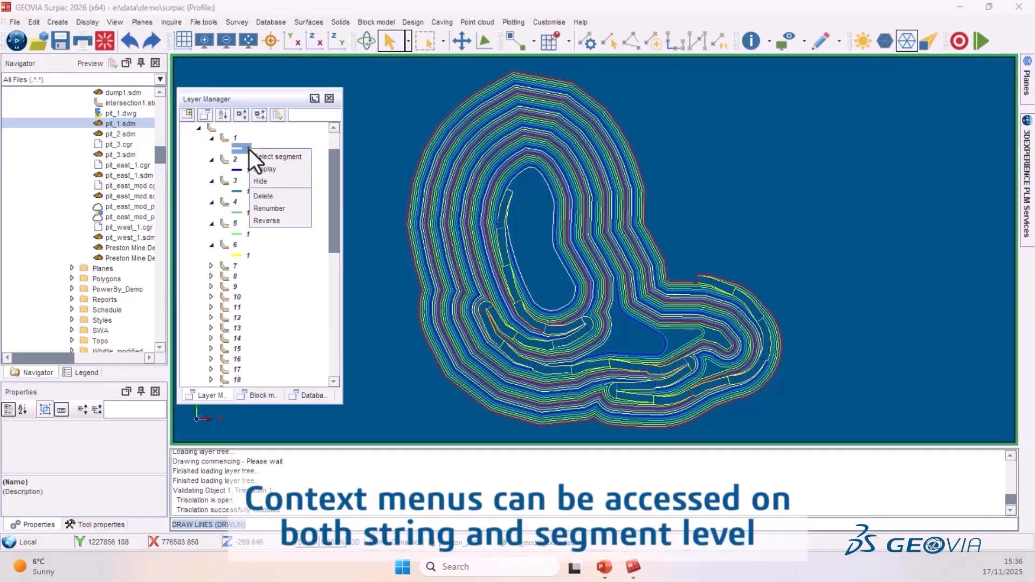
pyautogui.click(286, 160)
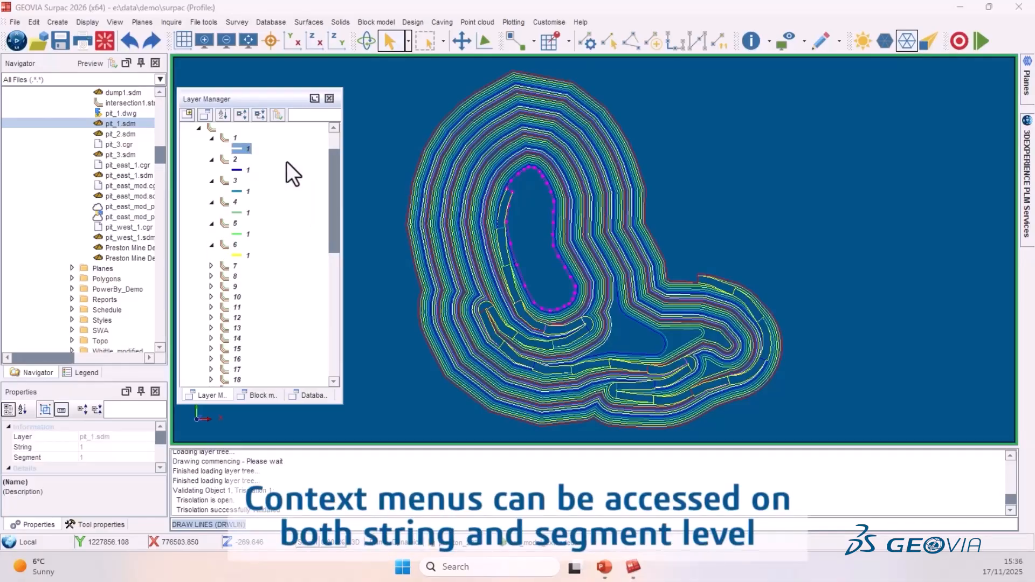
pyautogui.rightClick(244, 233)
pyautogui.click(266, 240)
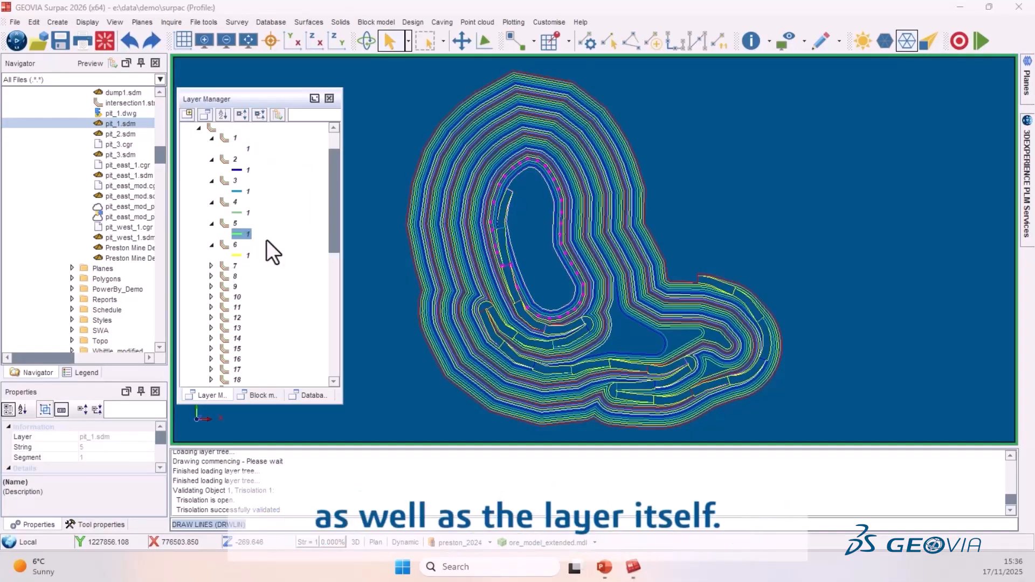
# - Dismiss the pit layer's context menu and reset the graphics
pyautogui.scroll(1, 238, 203)
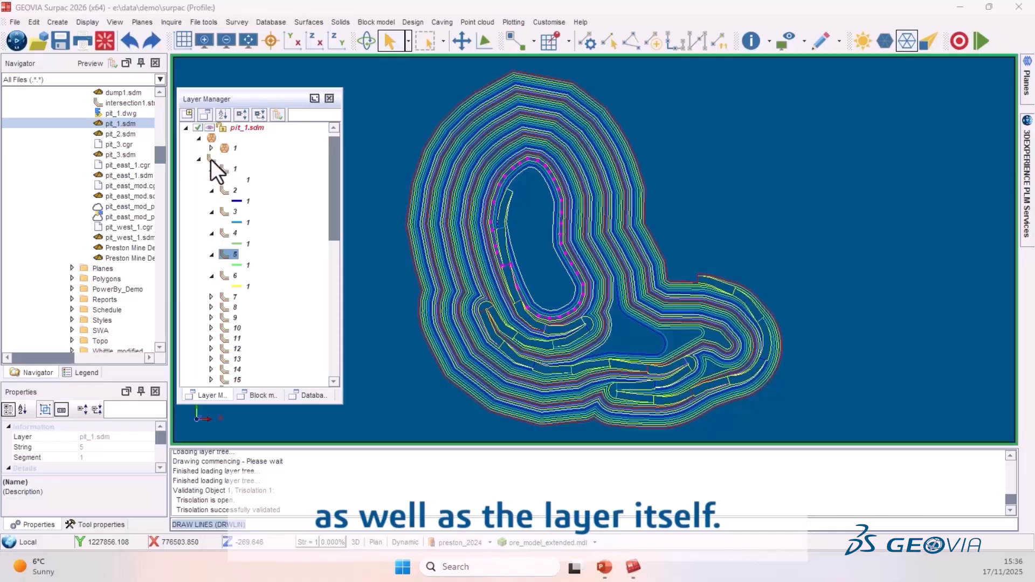
pyautogui.rightClick(250, 129)
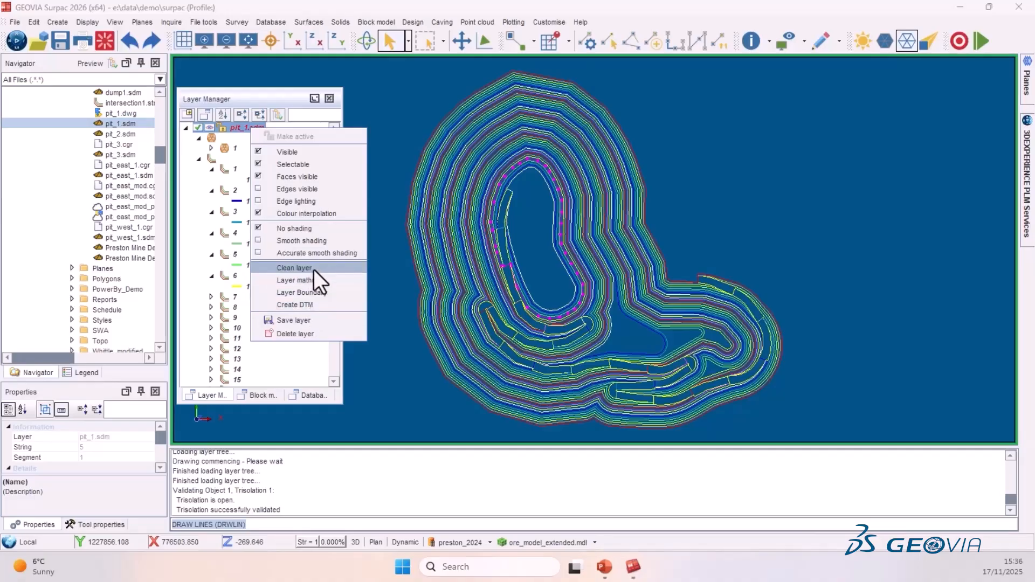
pyautogui.click(693, 213)
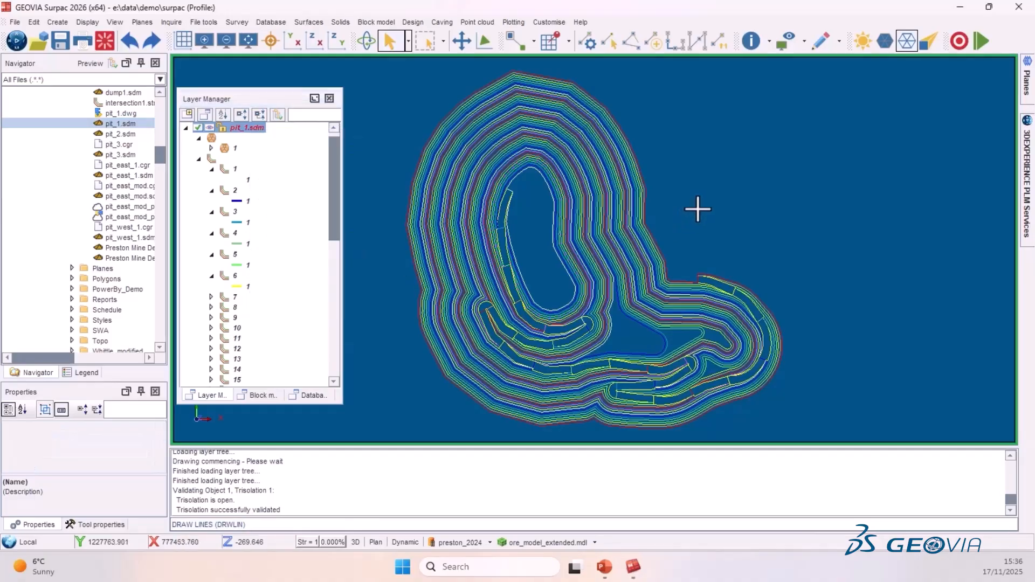
pyautogui.click(98, 40)
pyautogui.click(503, 326)
# - Load the section776750 to section777600 string files into graphics as layers
pyautogui.scroll(10, 93, 241)
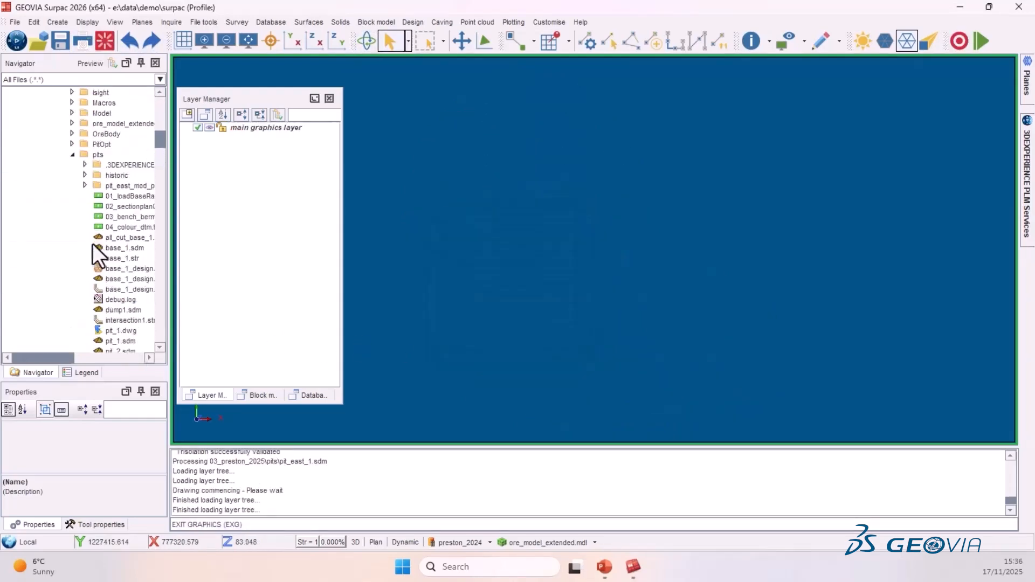
pyautogui.scroll(-10, 91, 235)
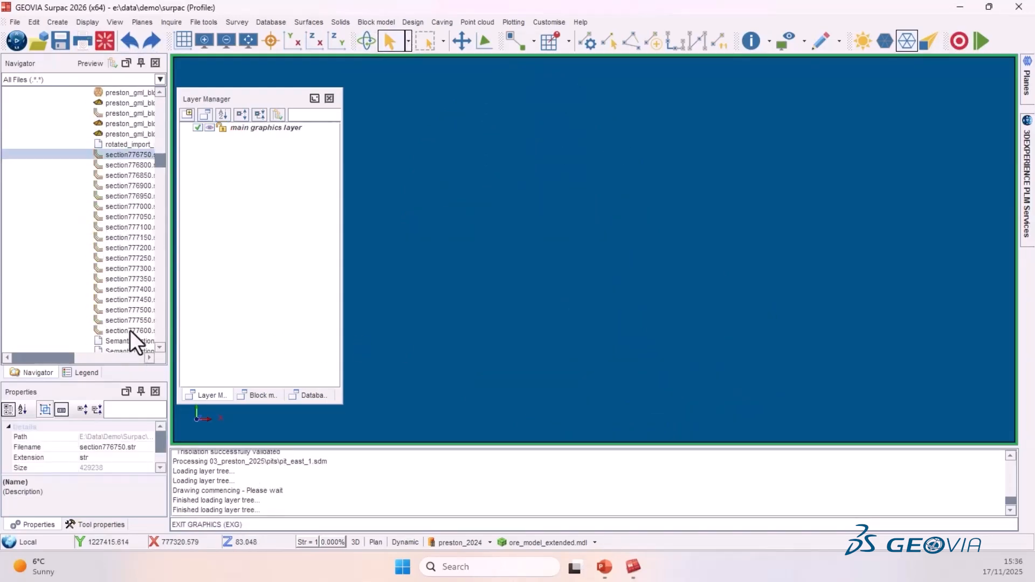
pyautogui.keyDown('shift'); pyautogui.click(130, 330); pyautogui.keyUp('shift')
pyautogui.moveTo(124, 331); pyautogui.dragTo(529, 254)
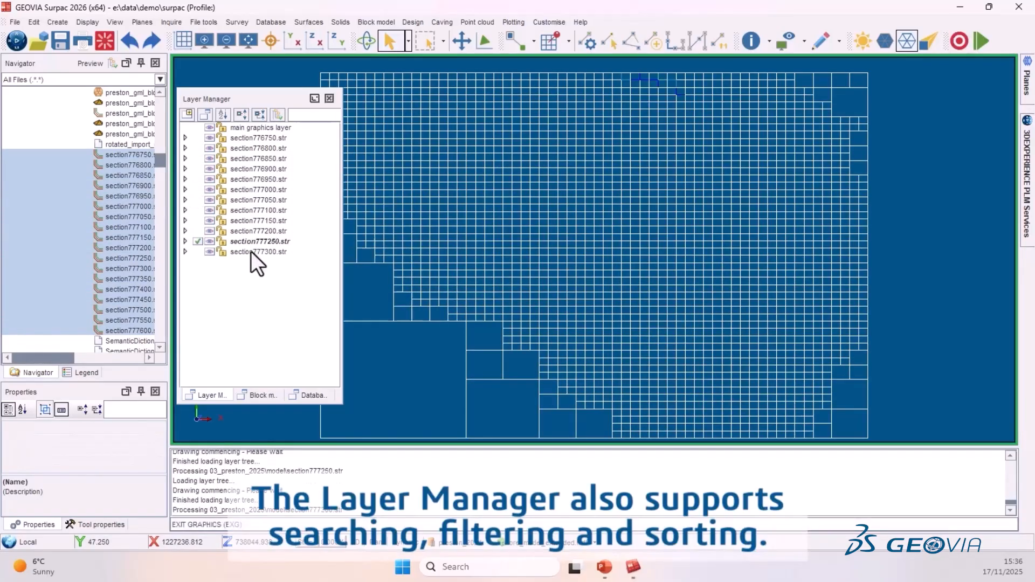
# - Filter the layer list by 6950, then clear the filter and sort the layers
pyautogui.click(304, 115)
pyautogui.write('6950')
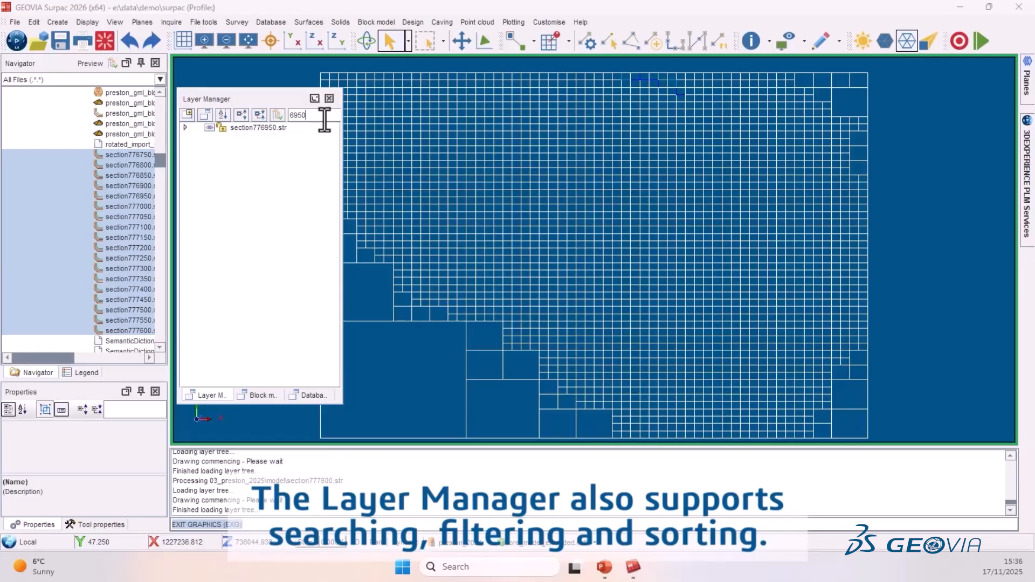
pyautogui.press('BackSpace')
pyautogui.press('BackSpace')
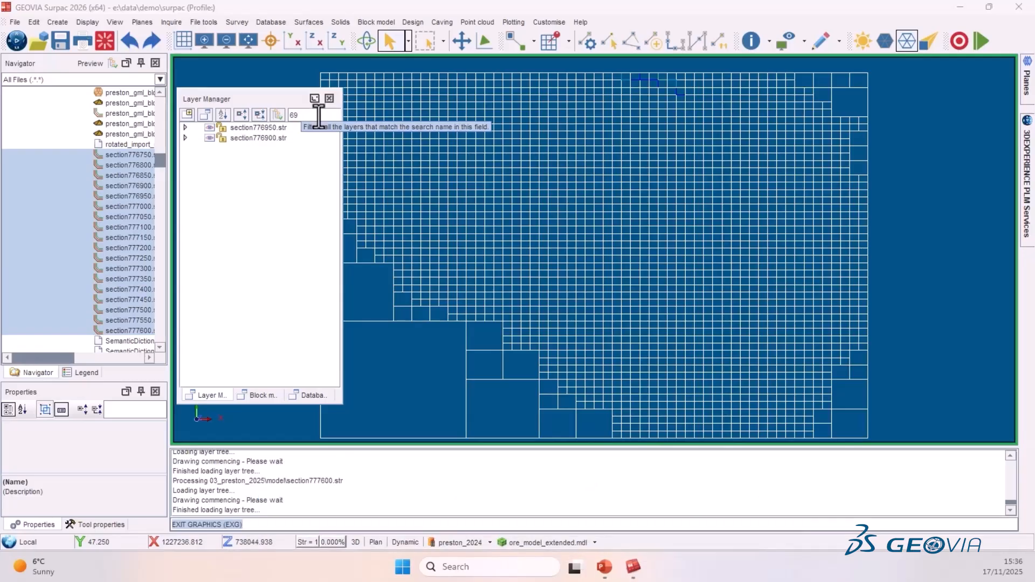
pyautogui.press('BackSpace')
pyautogui.press('BackSpace')
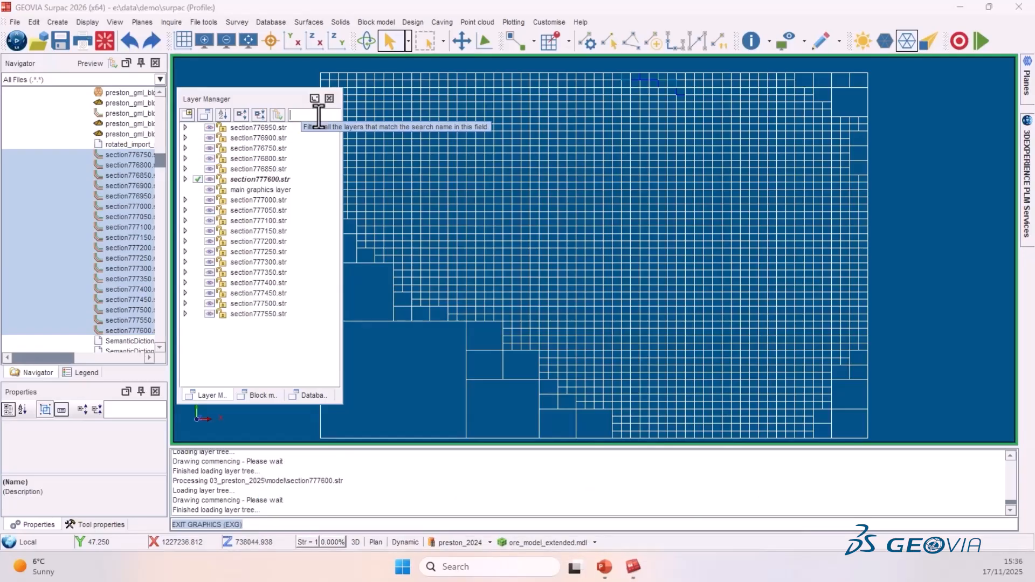
pyautogui.click(221, 114)
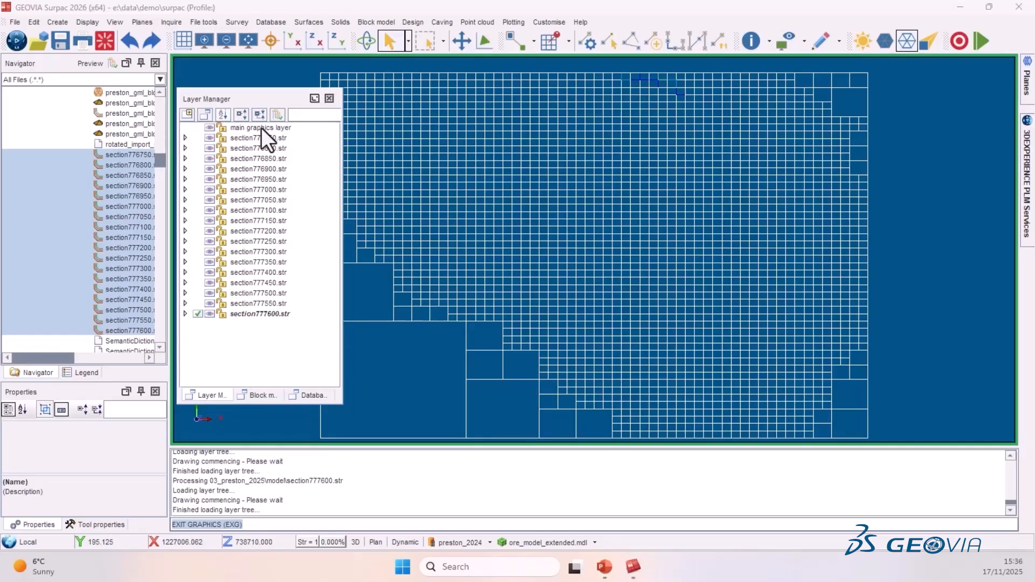
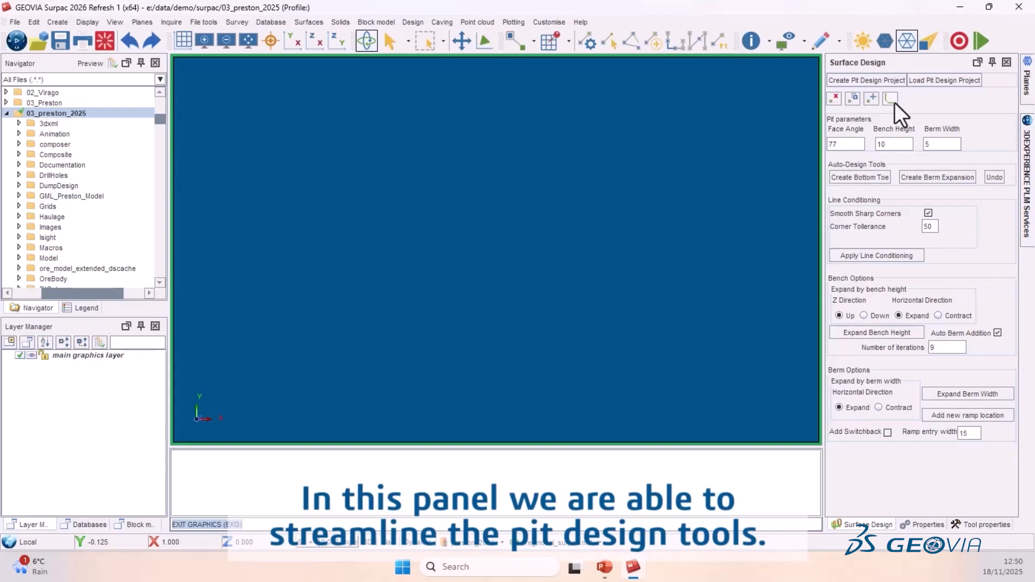
# - Create a pit design project named gb_preston_design_project using the phase_3_west_pit optimization shell with start bench elevation 20
pyautogui.click(876, 80)
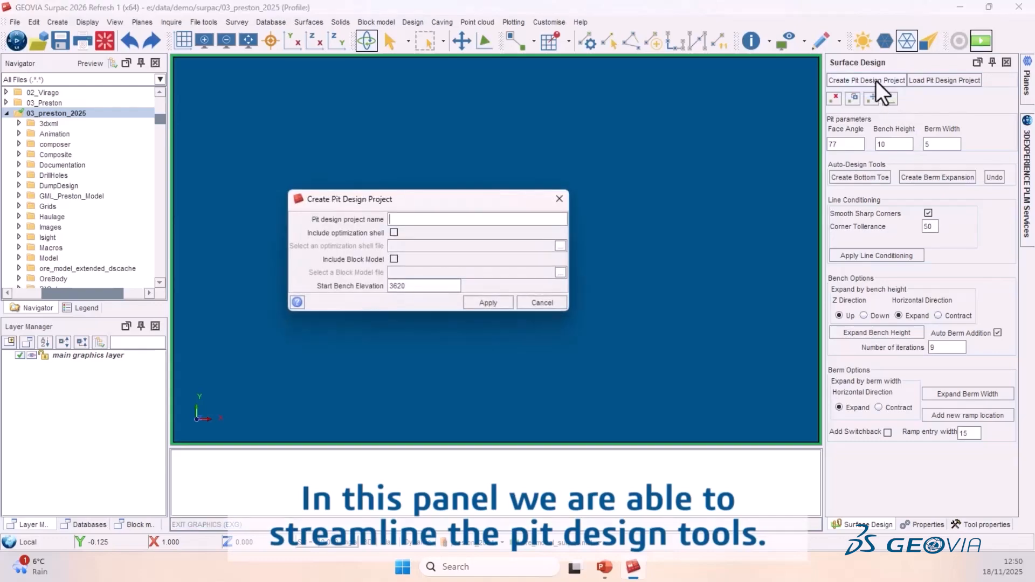
pyautogui.rightClick(406, 219)
pyautogui.click(444, 244)
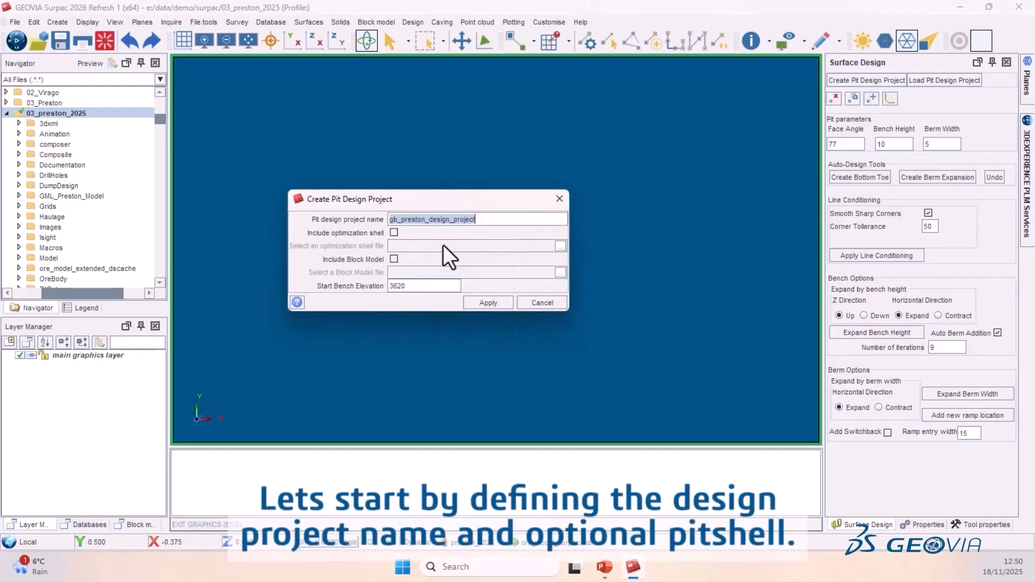
pyautogui.rightClick(460, 221)
pyautogui.click(494, 257)
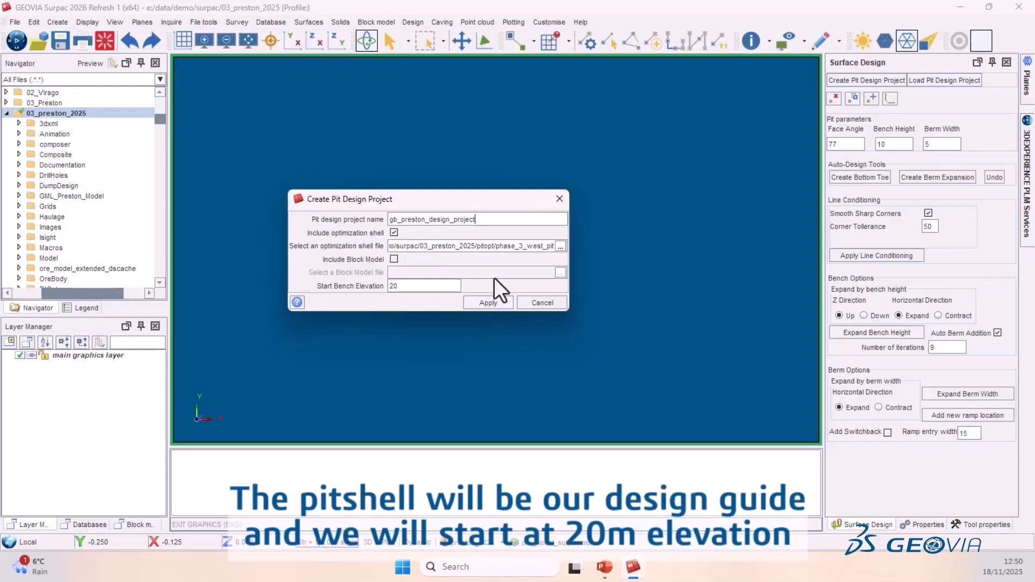
pyautogui.click(487, 303)
pyautogui.click(488, 303)
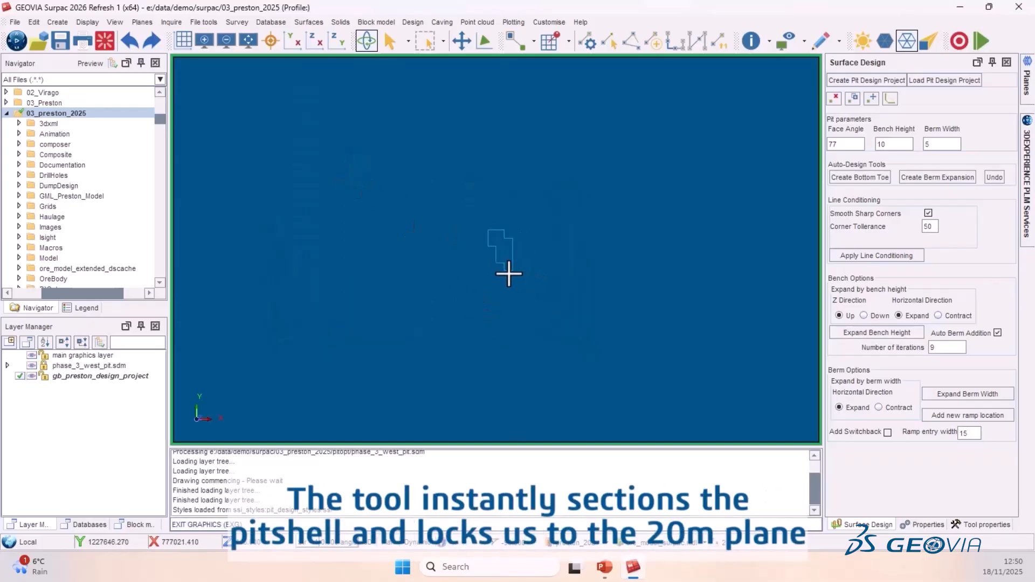
# - Start Create Bottom Toe and digitise the toe's north and east sides along the sectioned pitshell outline
pyautogui.scroll(7, 508, 242)
pyautogui.scroll(2, 502, 269)
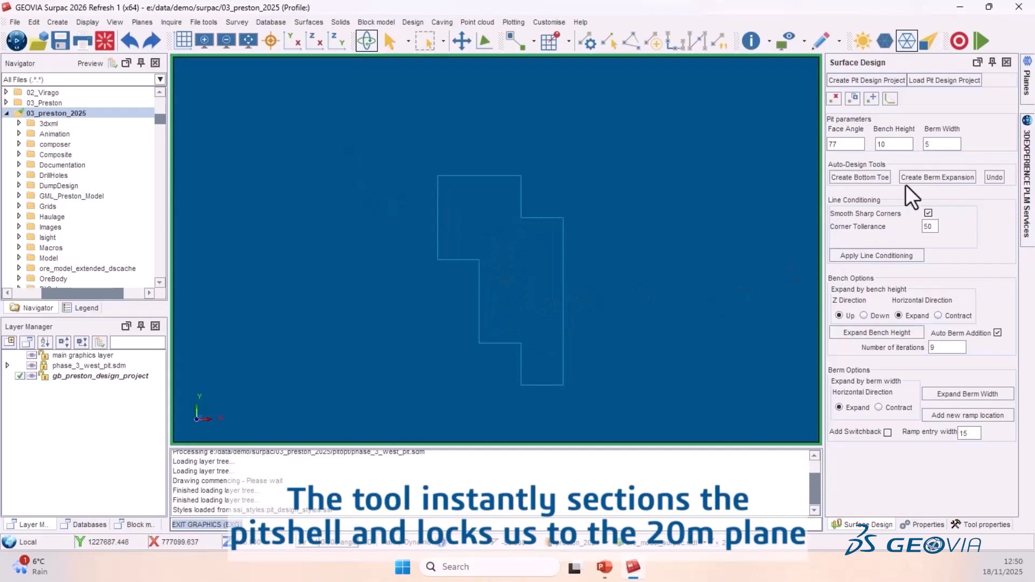
pyautogui.click(848, 180)
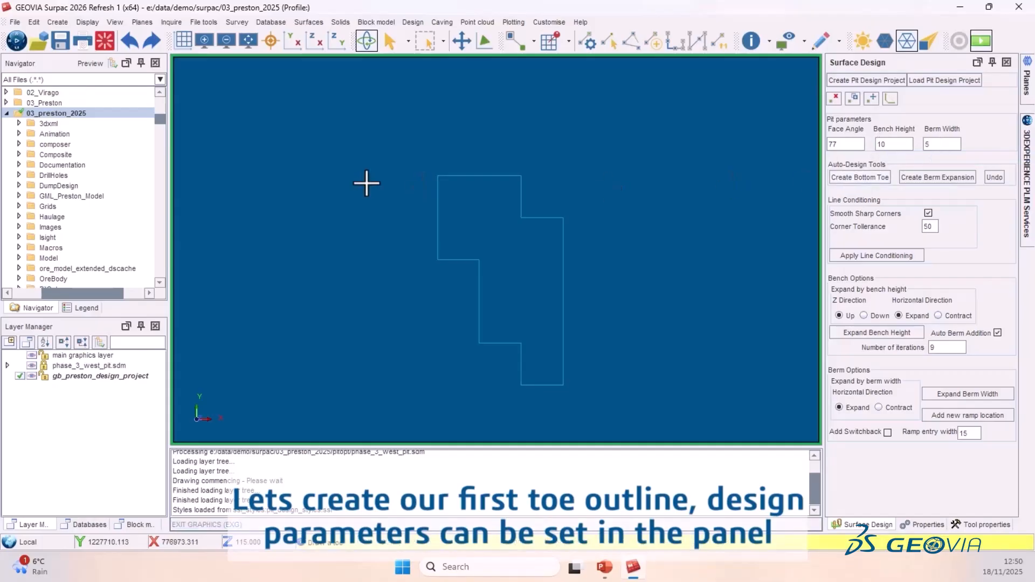
pyautogui.click(437, 176)
pyautogui.click(522, 176)
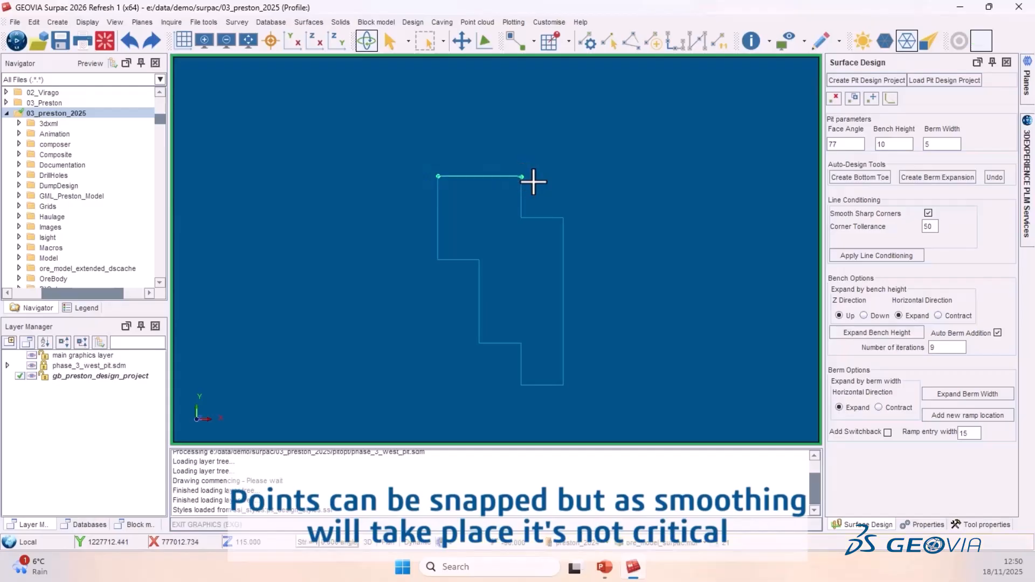
pyautogui.click(563, 217)
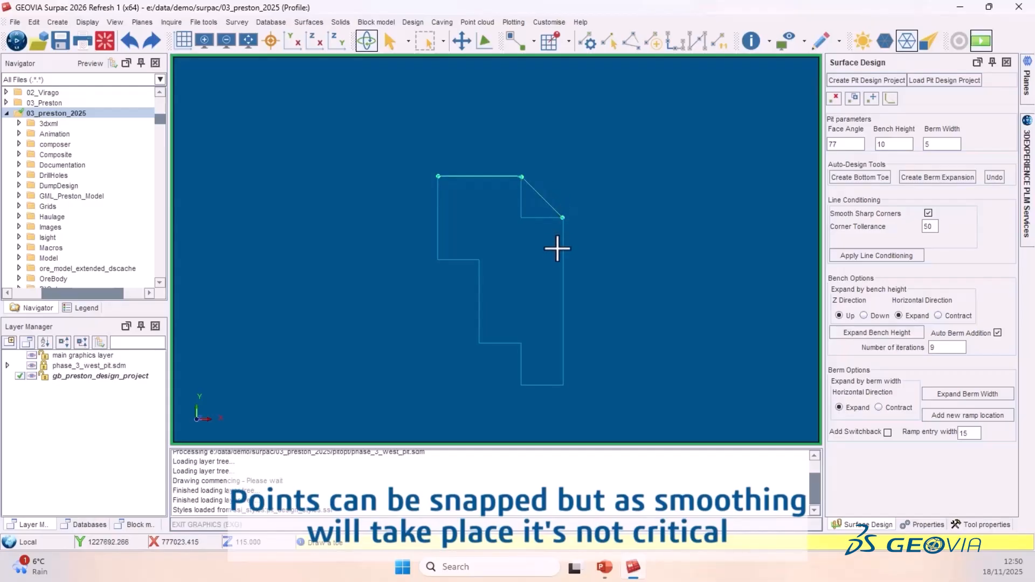
pyautogui.click(563, 299)
pyautogui.click(564, 386)
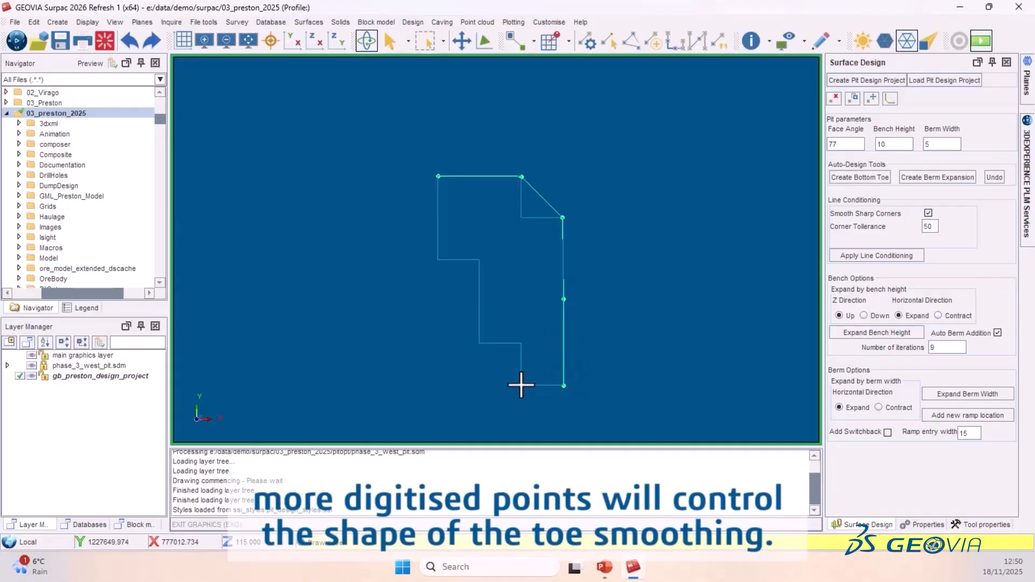
# - Digitise the toe's south and west sides back to the start point and finish the toe
pyautogui.click(542, 386)
pyautogui.click(521, 385)
pyautogui.click(478, 344)
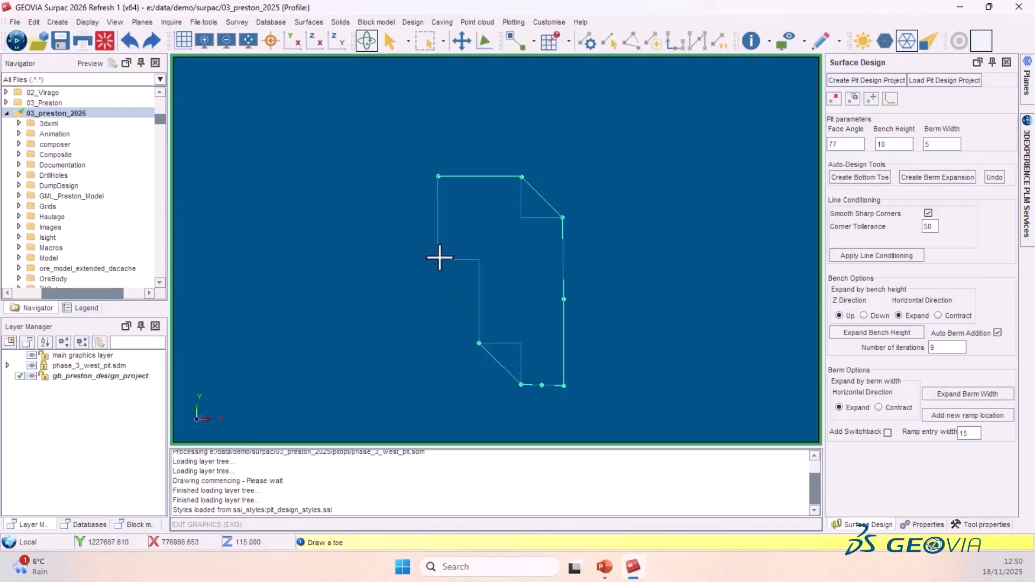
pyautogui.click(438, 260)
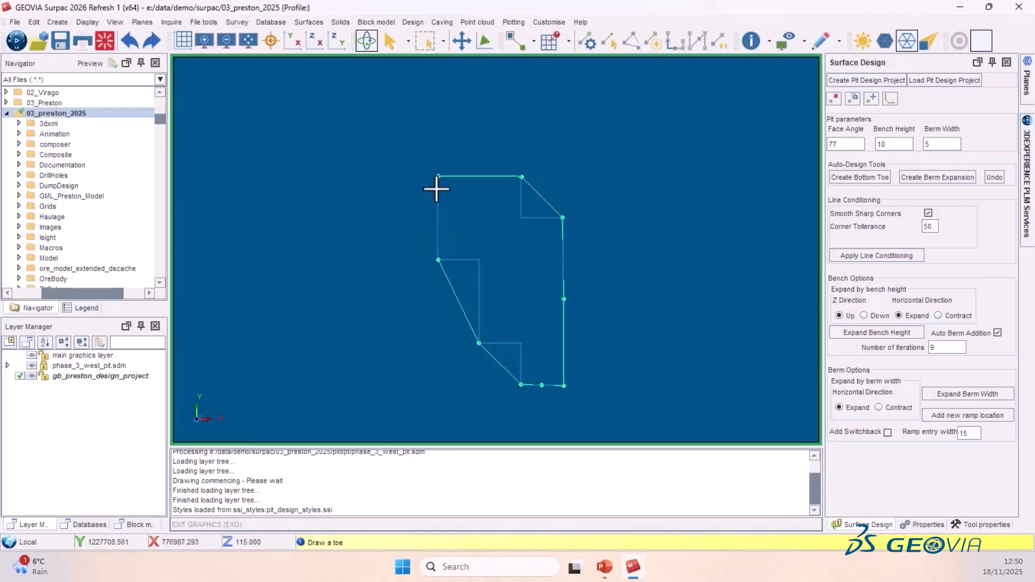
pyautogui.click(438, 176)
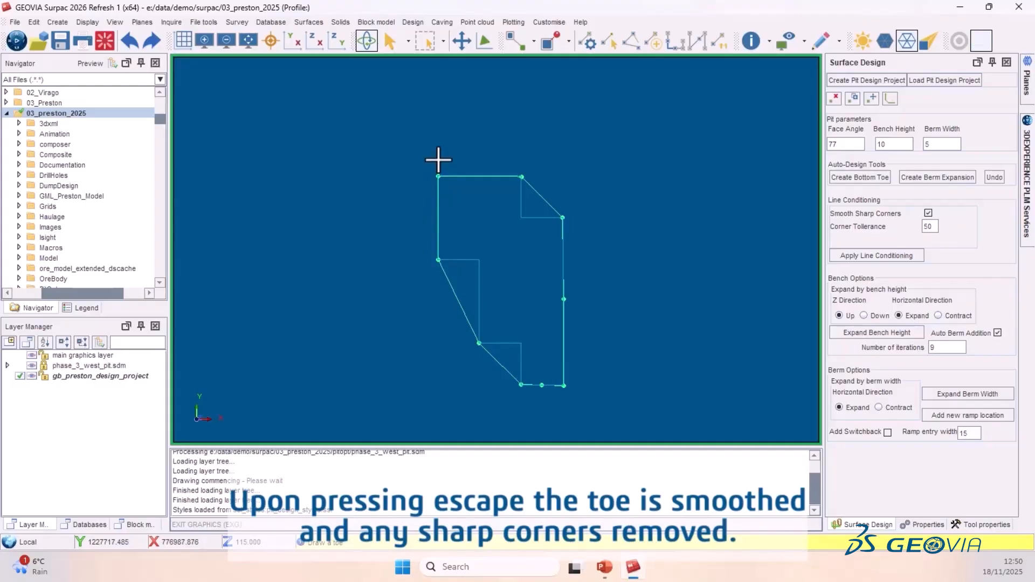
pyautogui.press('Escape')
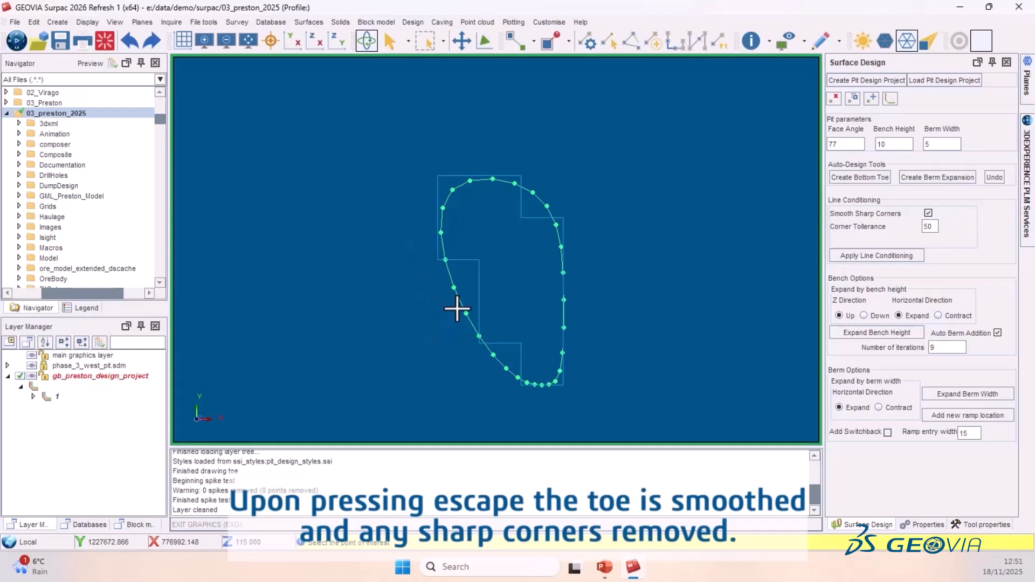
# - Pick the ramp entry point on the toe's southern end and confirm the ramp direction
pyautogui.click(453, 289)
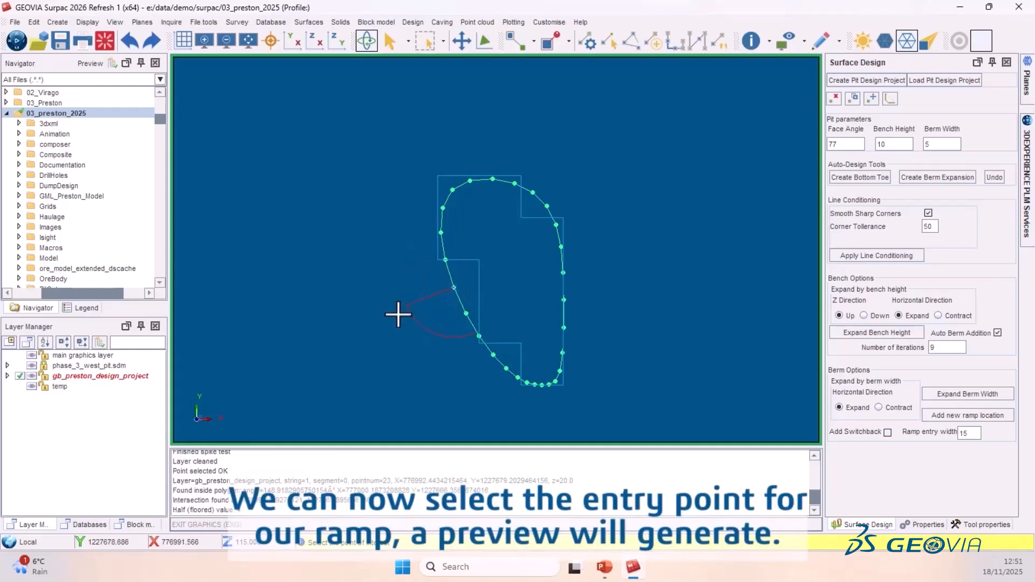
pyautogui.click(506, 373)
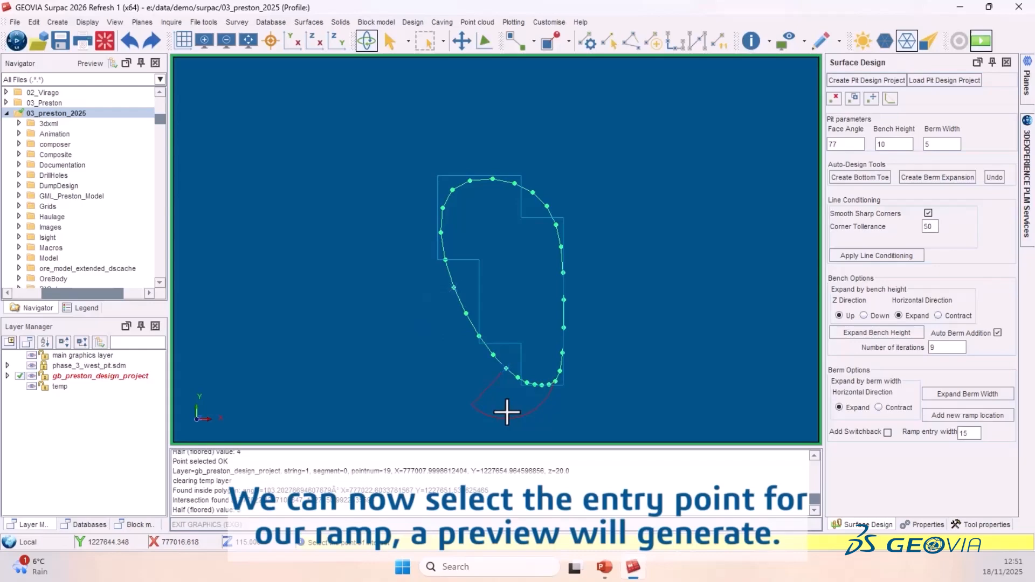
pyautogui.click(507, 412)
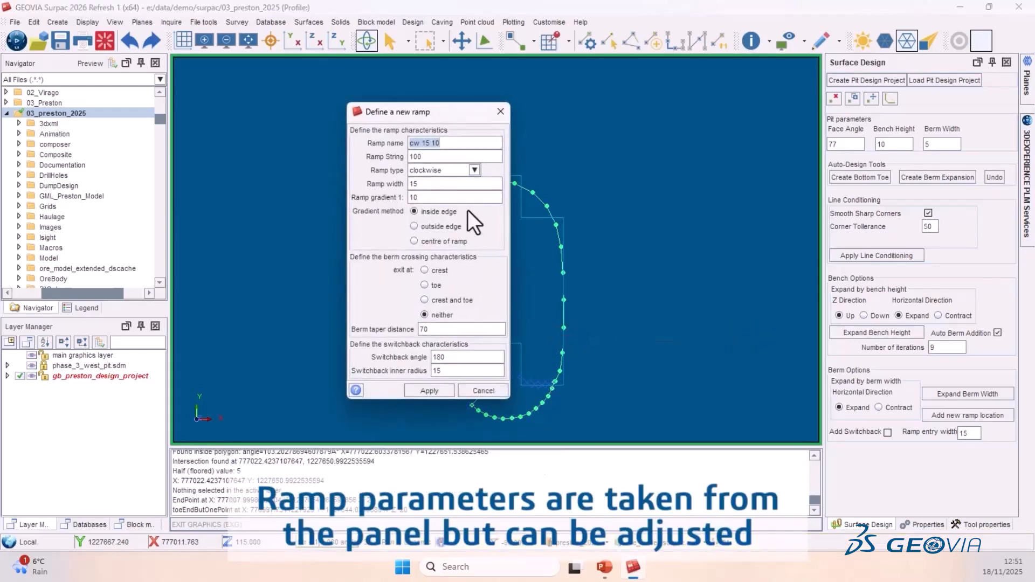
# - Set the ramp width to 15 and apply the new clockwise ramp cw 15 10
pyautogui.doubleClick(420, 184)
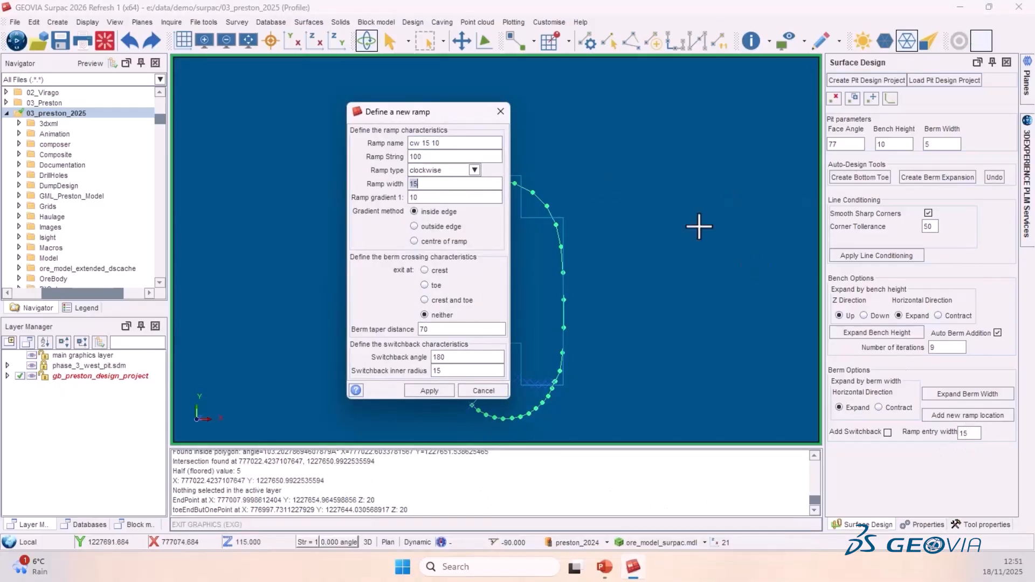
pyautogui.click(428, 391)
pyautogui.scroll(-3, 492, 266)
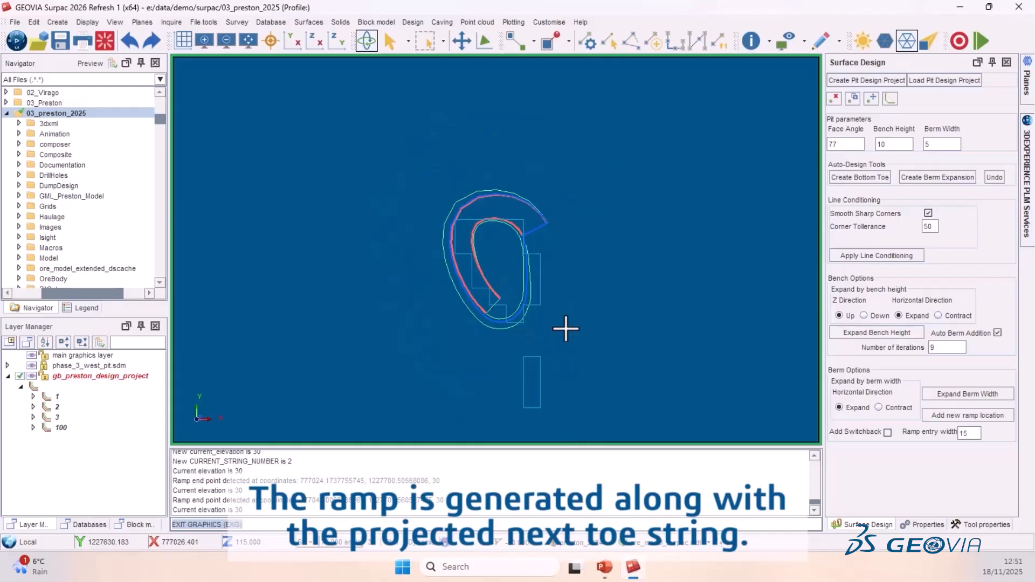
# - Set the number of iterations to 2 and expand the bench height upward
pyautogui.doubleClick(942, 348)
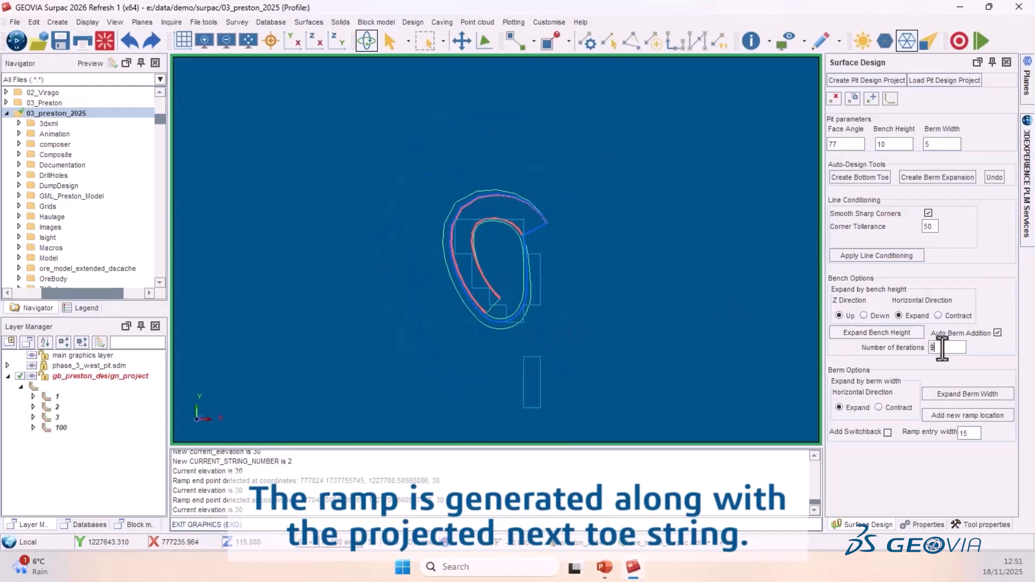
pyautogui.write('2')
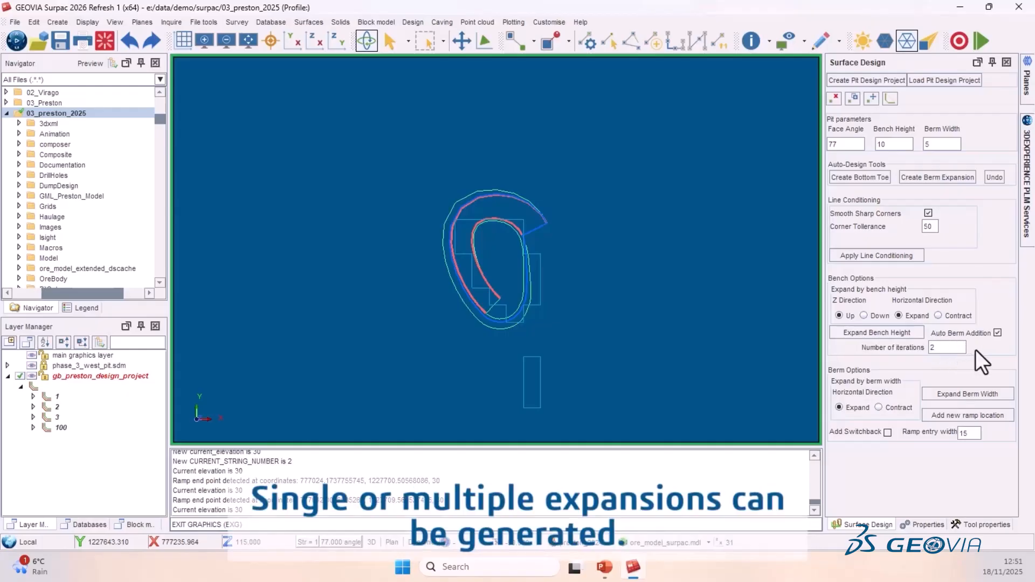
pyautogui.click(997, 333)
pyautogui.click(860, 335)
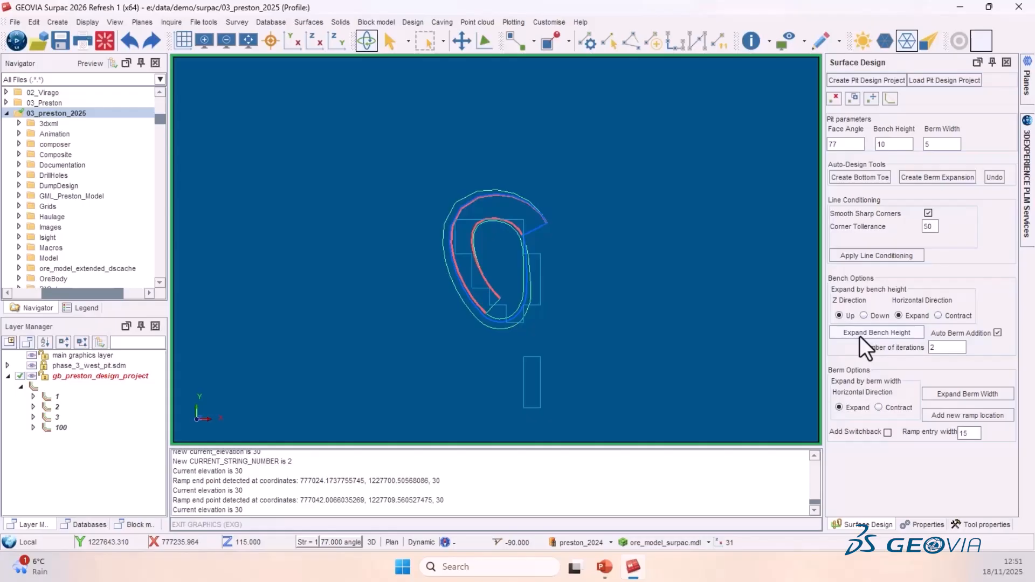
pyautogui.click(860, 336)
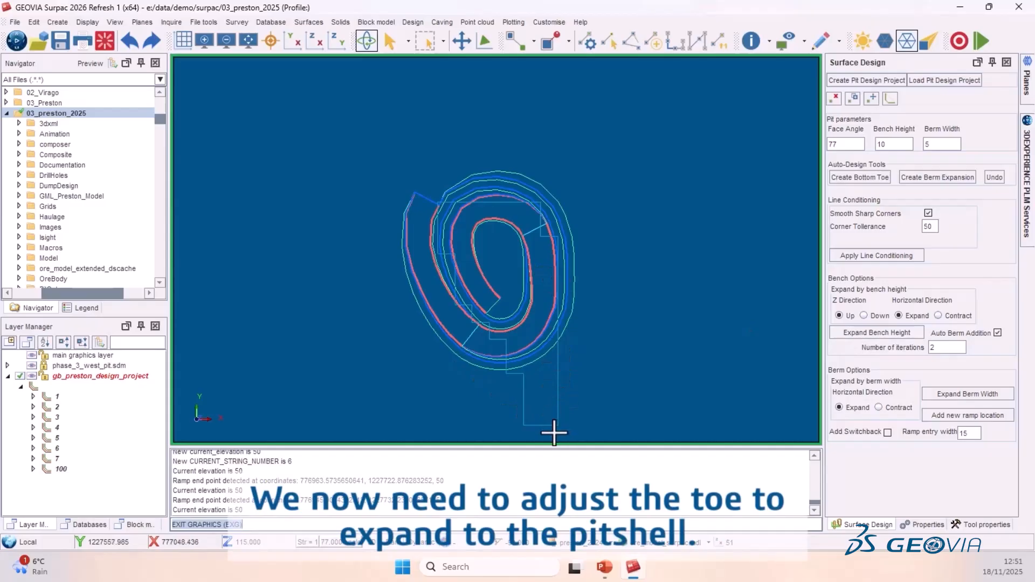
# - Start Create Berm Expansion and digitise an expanded toe from the current toe southward around the pitshell
pyautogui.scroll(1, 544, 433)
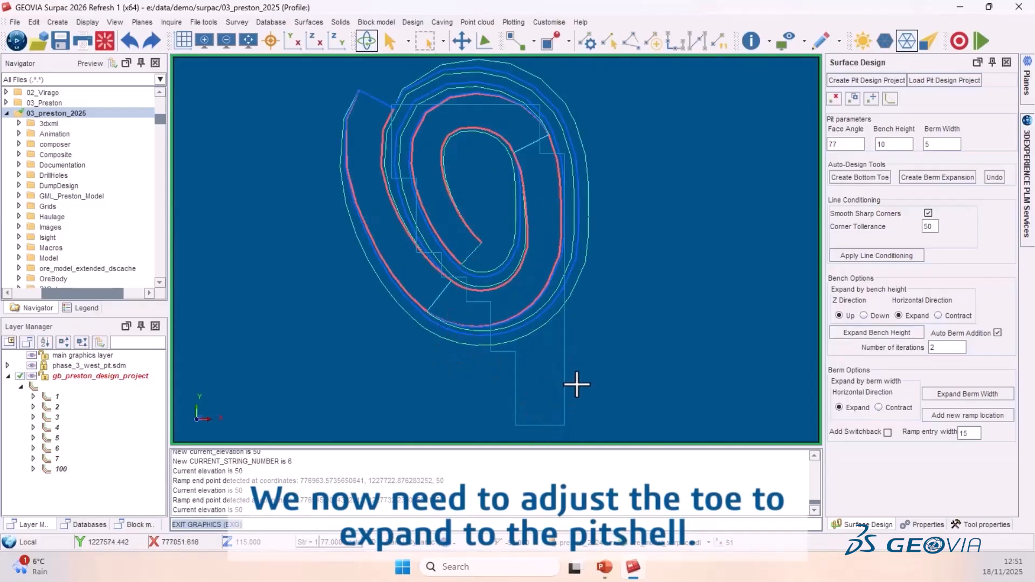
pyautogui.click(935, 180)
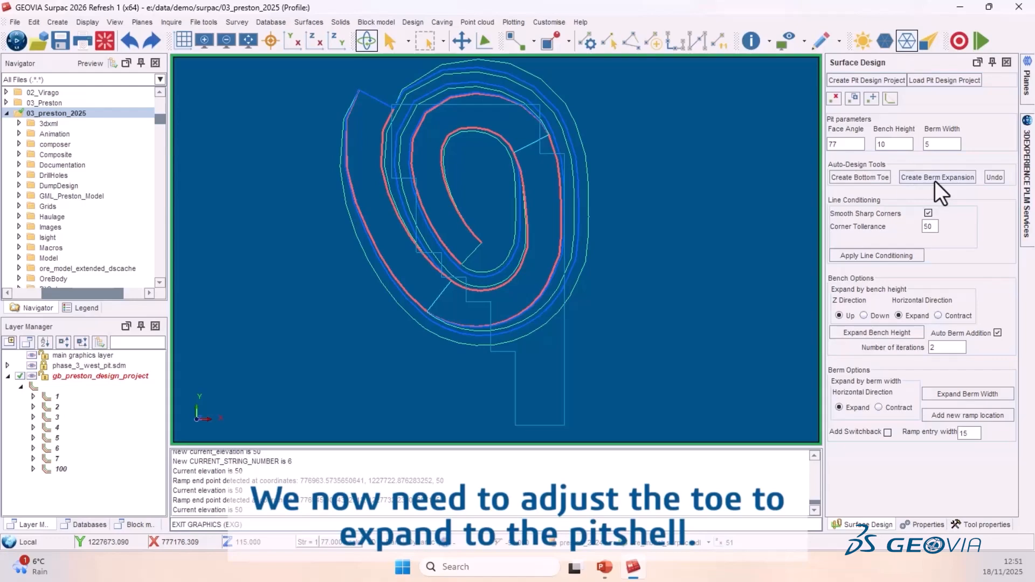
pyautogui.click(936, 181)
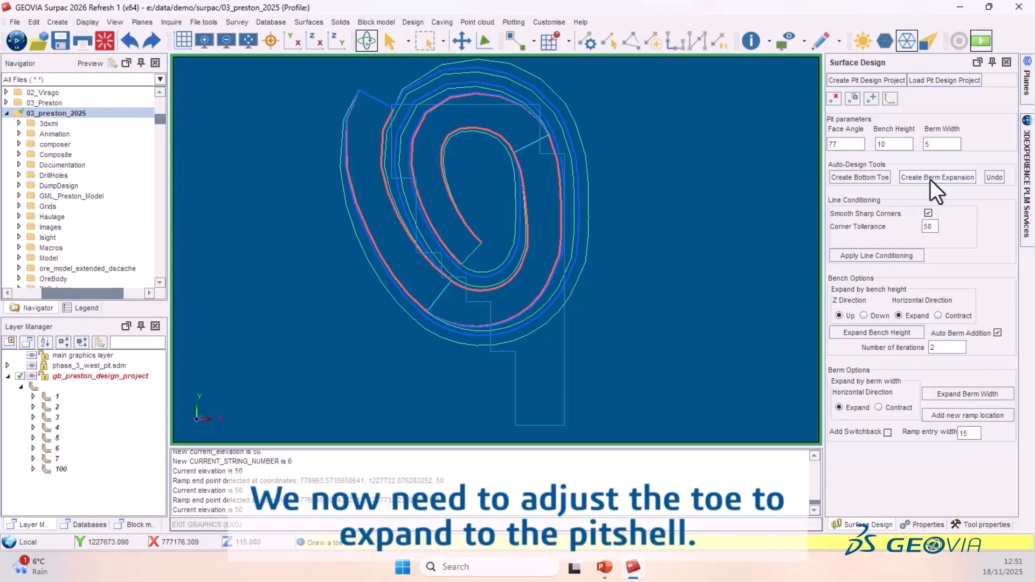
pyautogui.click(484, 343)
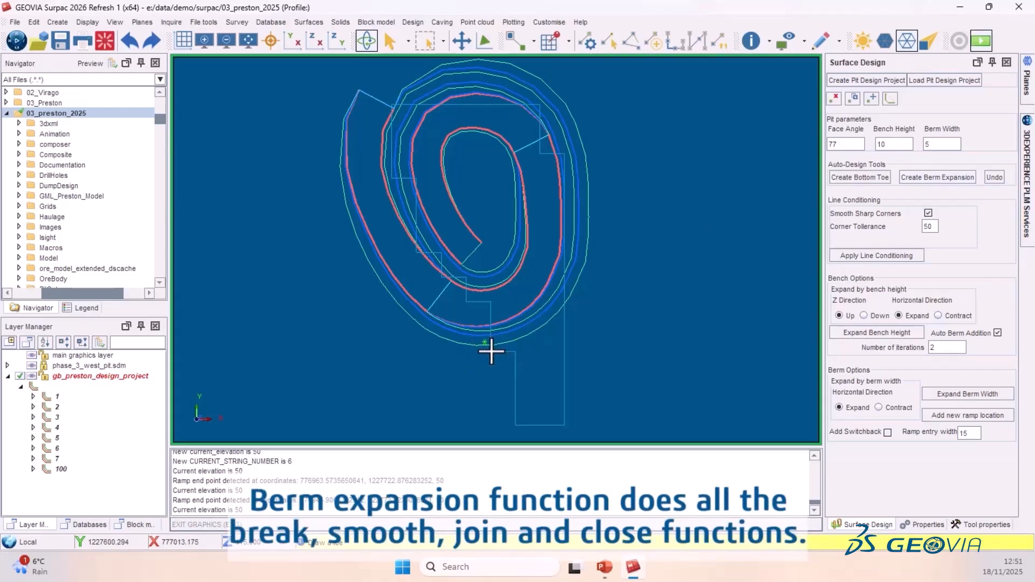
pyautogui.click(499, 360)
pyautogui.click(513, 388)
pyautogui.click(525, 423)
pyautogui.click(542, 426)
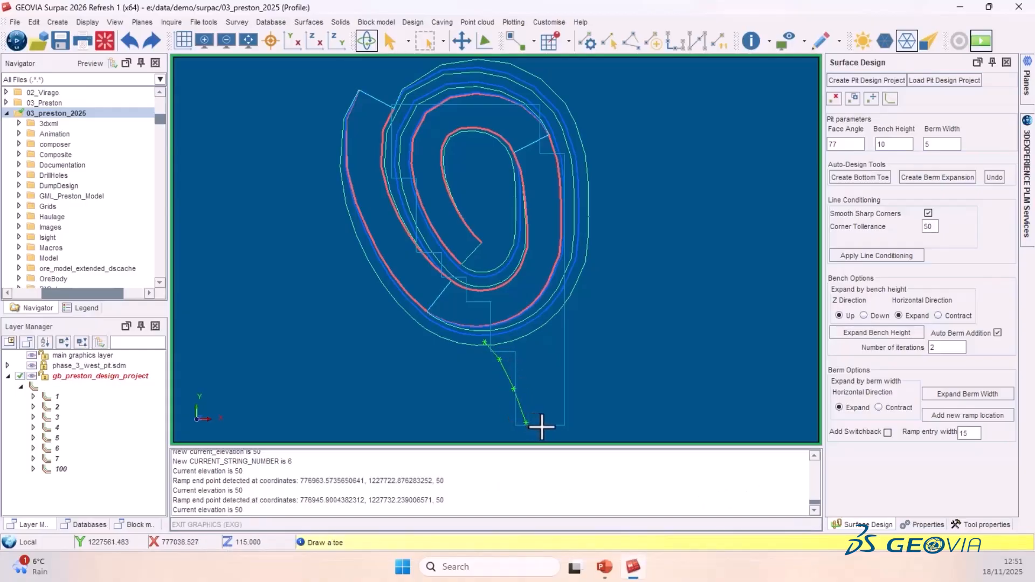
# - Continue the berm expansion up the east side back to the toe and finish it
pyautogui.click(558, 426)
pyautogui.click(566, 386)
pyautogui.click(570, 343)
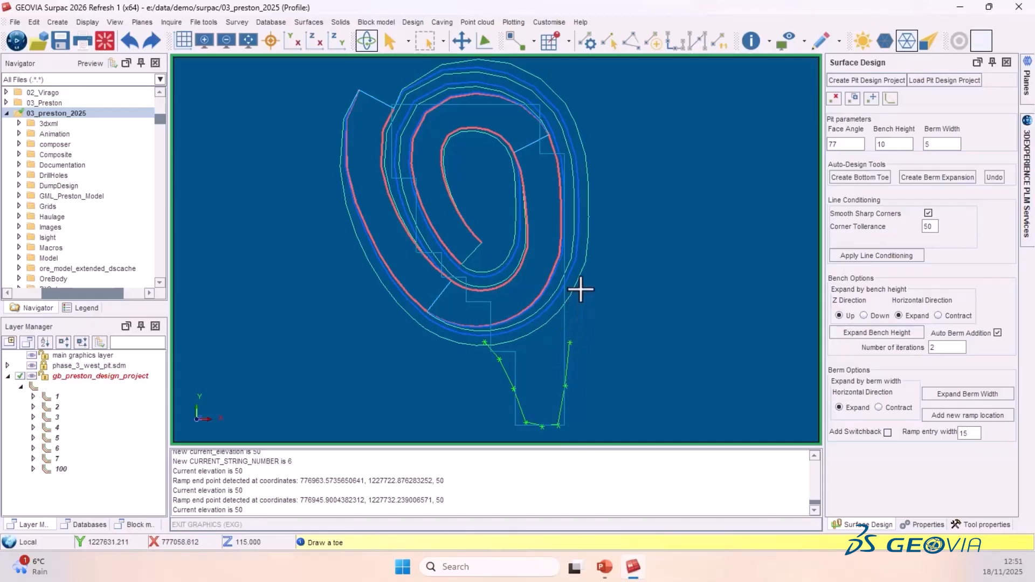
pyautogui.click(582, 288)
pyautogui.click(584, 261)
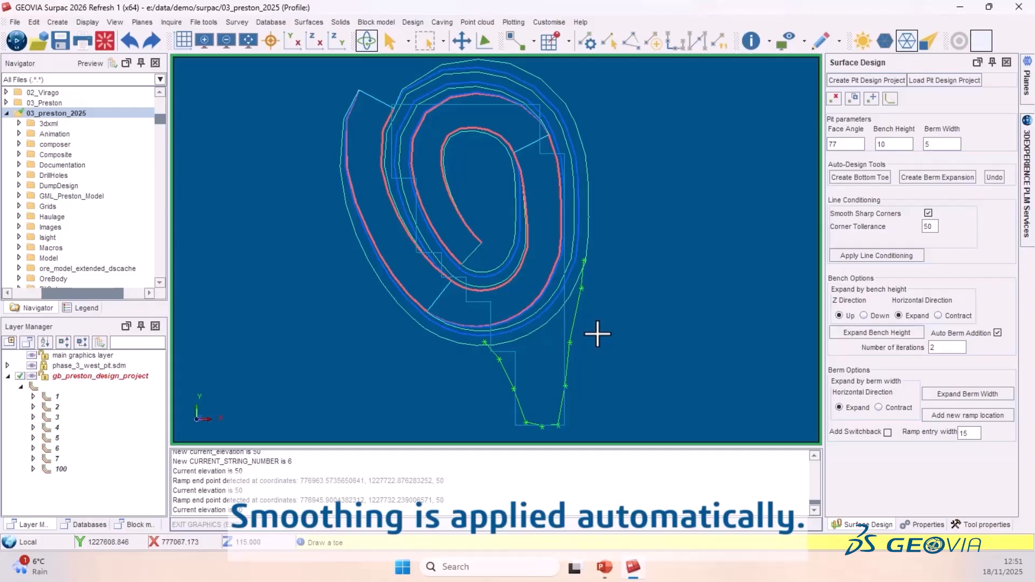
pyautogui.press('Escape')
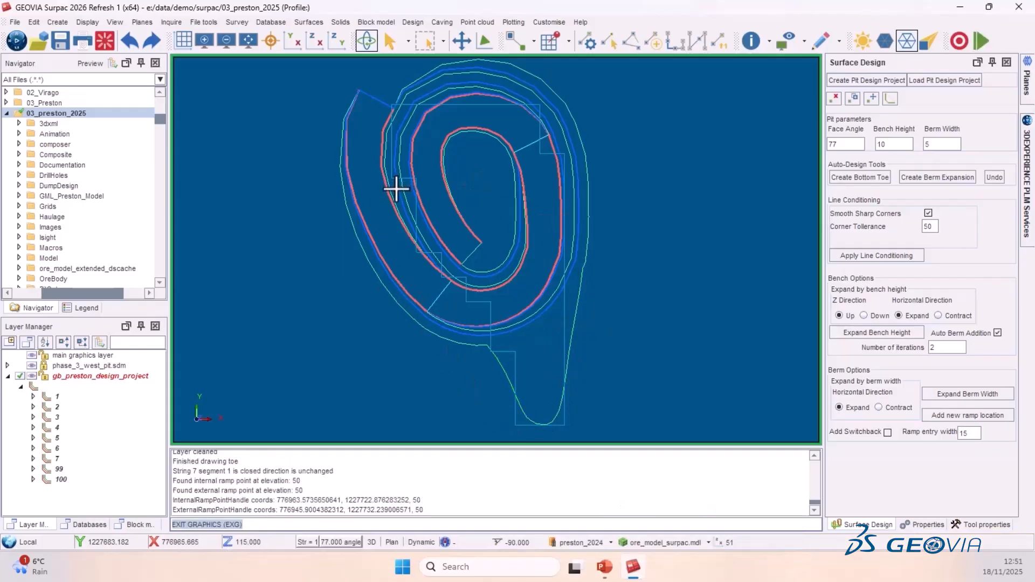
# - Set the number of iterations to 1 and expand the bench height up one bench
pyautogui.doubleClick(938, 347)
pyautogui.write('1')
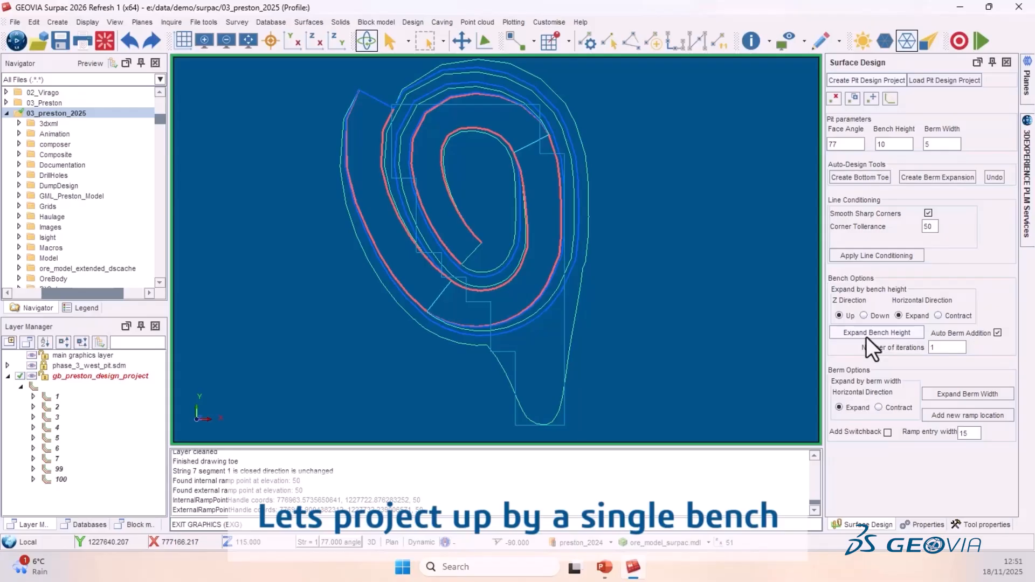
pyautogui.click(884, 334)
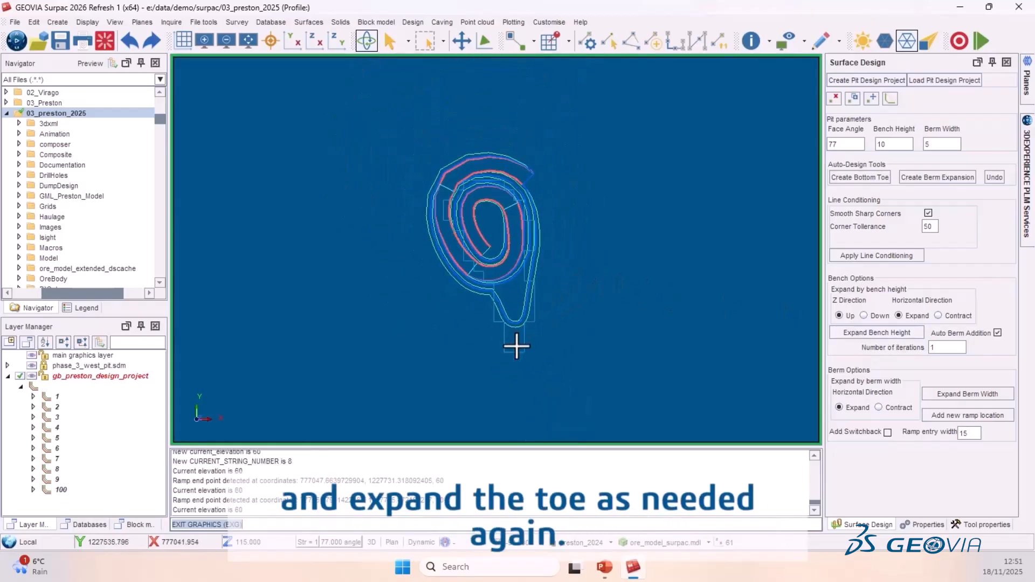
# - Start Create Berm Expansion and digitise an expanded toe from the current toe down around the ramp's southern end
pyautogui.scroll(2, 512, 342)
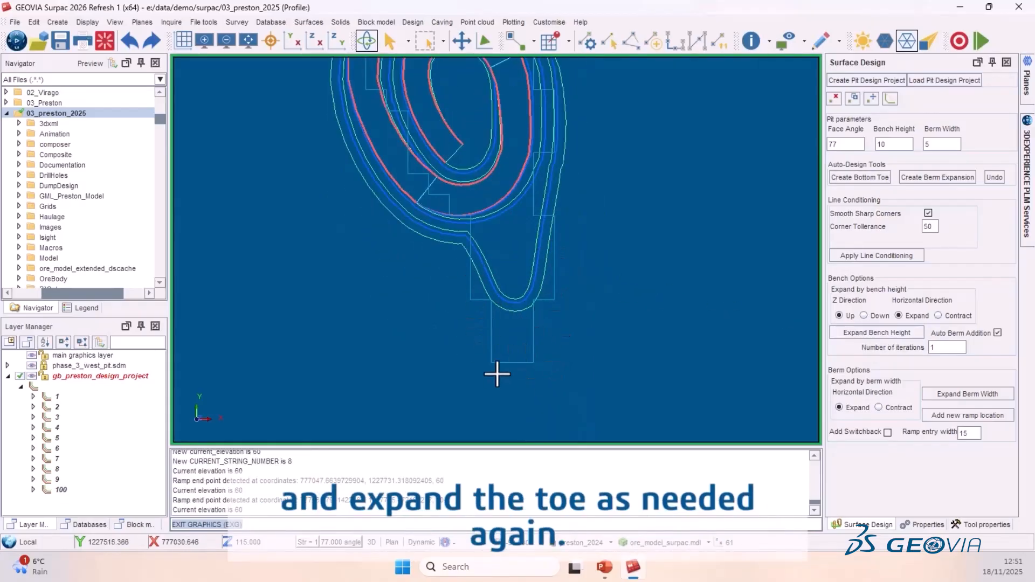
pyautogui.click(941, 177)
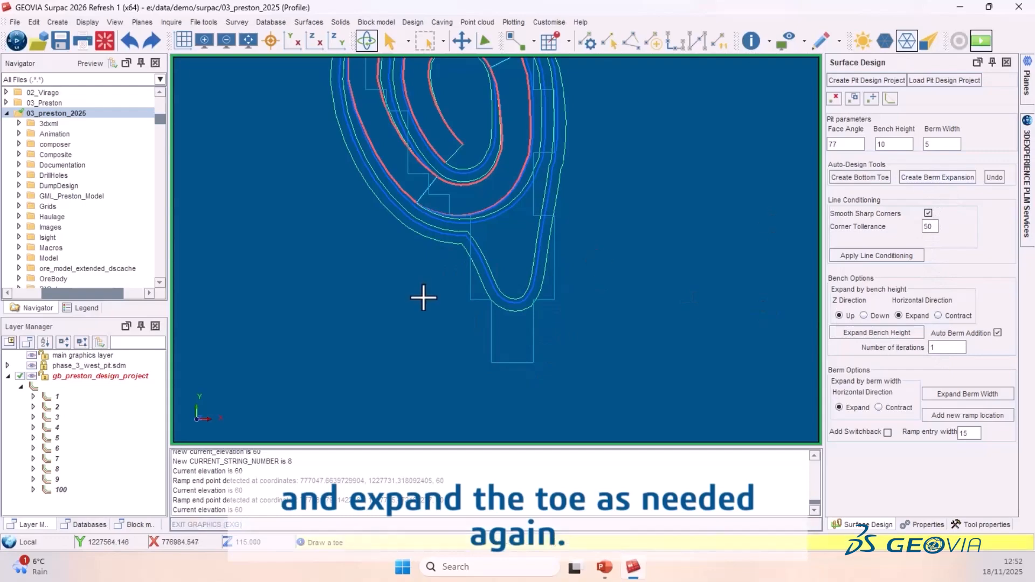
pyautogui.click(453, 242)
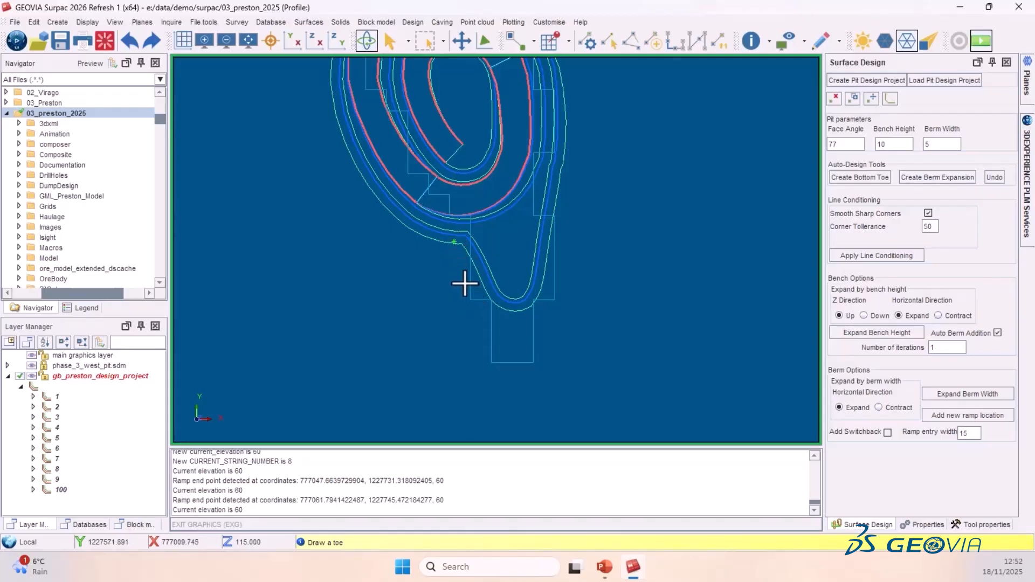
pyautogui.click(471, 300)
pyautogui.click(483, 324)
pyautogui.click(495, 359)
pyautogui.click(512, 364)
pyautogui.click(530, 362)
# - Continue the berm expansion up the east side of the pit back to the toe and finish it
pyautogui.click(545, 335)
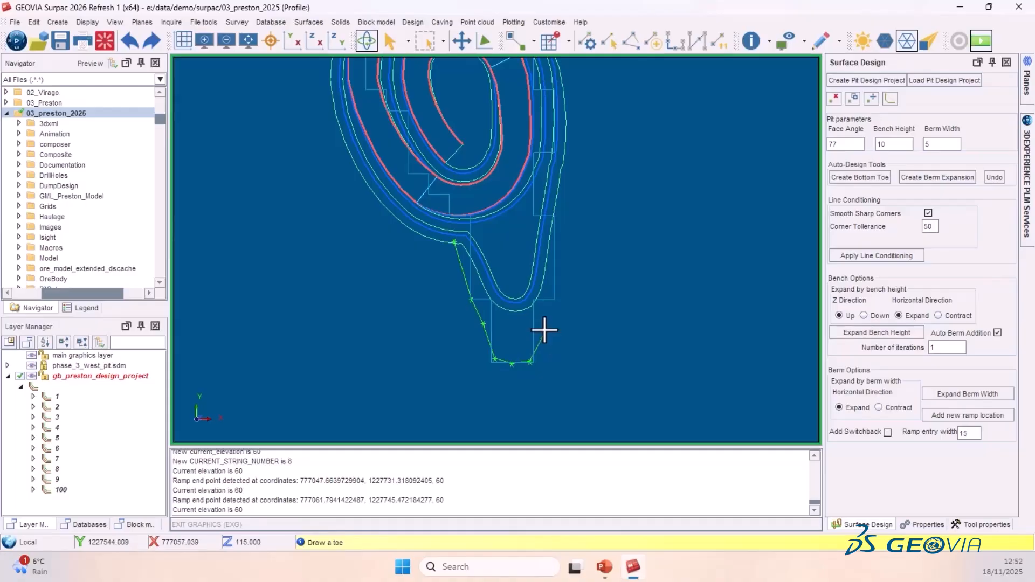
pyautogui.click(554, 297)
pyautogui.click(557, 223)
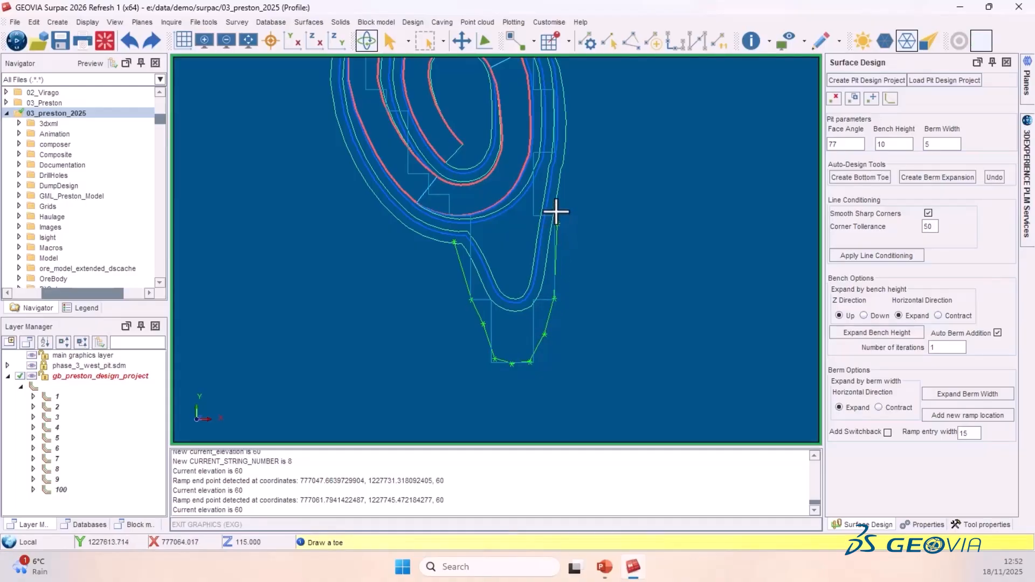
pyautogui.click(561, 167)
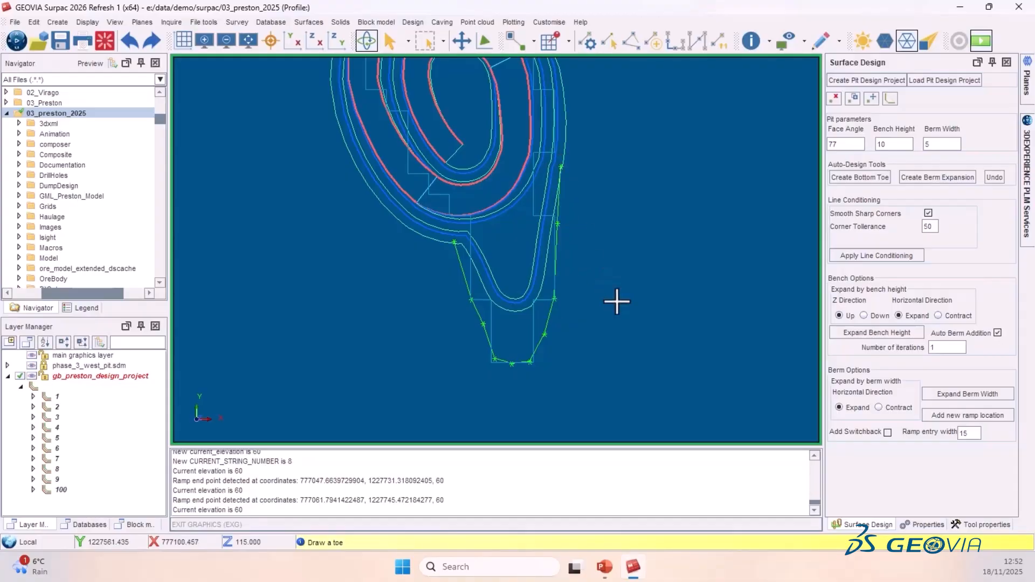
pyautogui.press('Escape')
# - Expand the bench height upward twice, one bench at a time
pyautogui.scroll(-4, 467, 229)
pyautogui.click(878, 332)
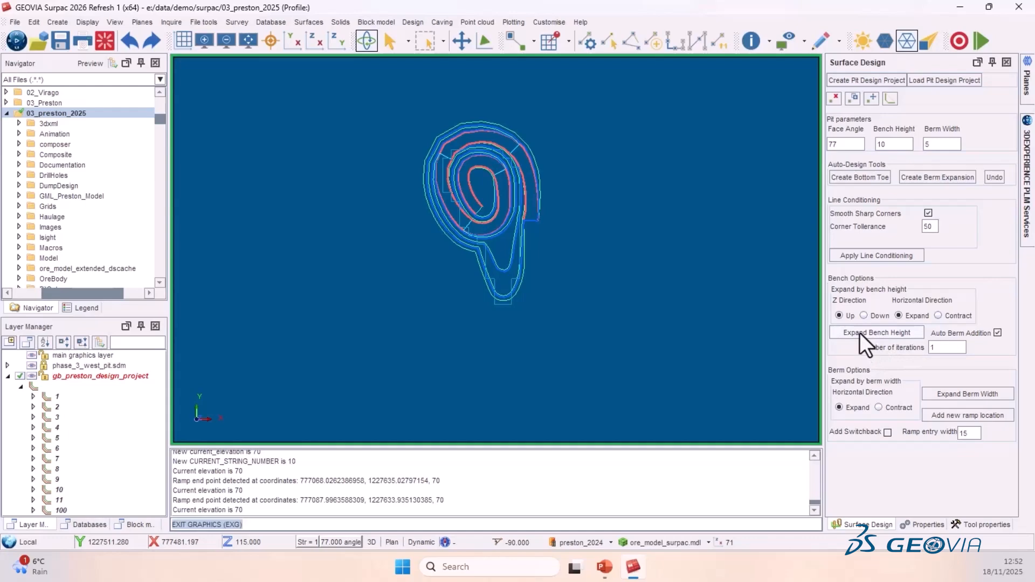
pyautogui.click(859, 332)
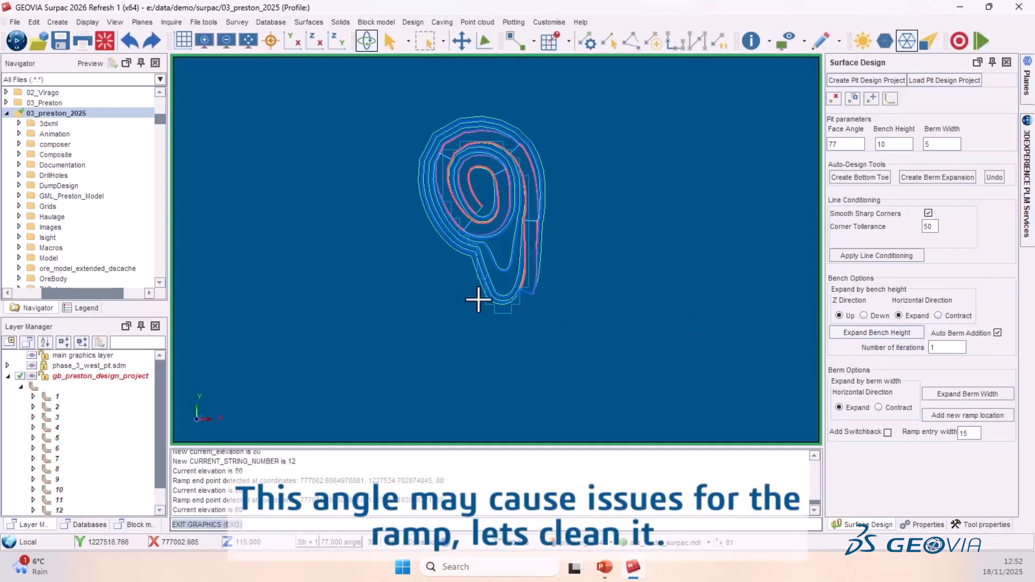
# - Delete three vertices at the sharp angle on the west side of the latest toe string
pyautogui.scroll(5, 502, 273)
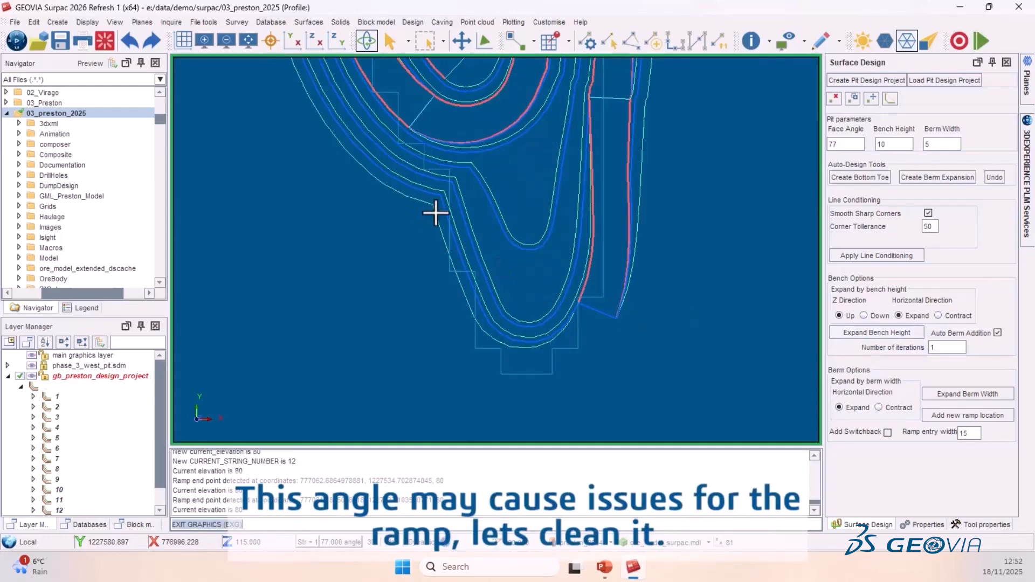
pyautogui.click(833, 99)
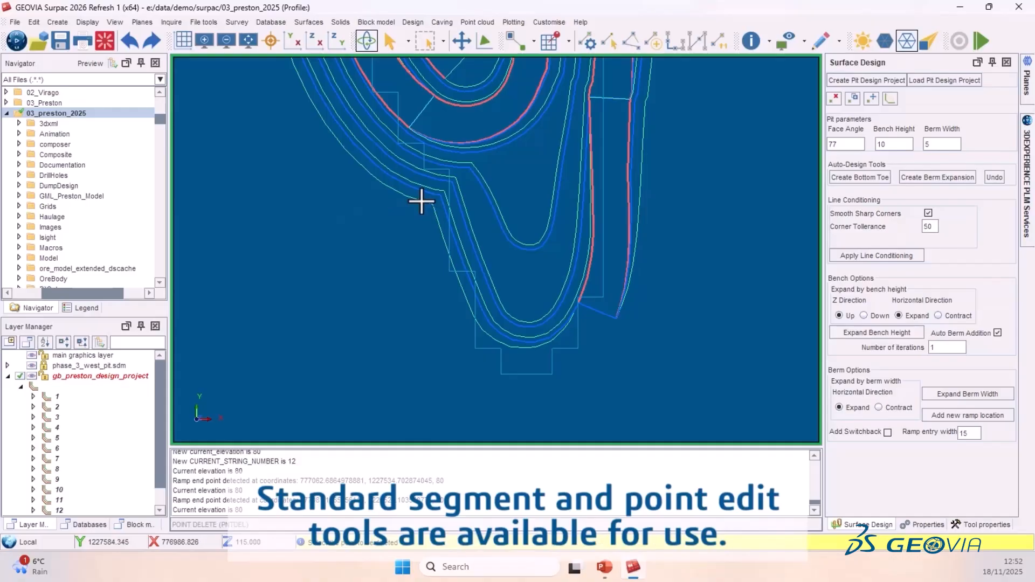
pyautogui.click(431, 205)
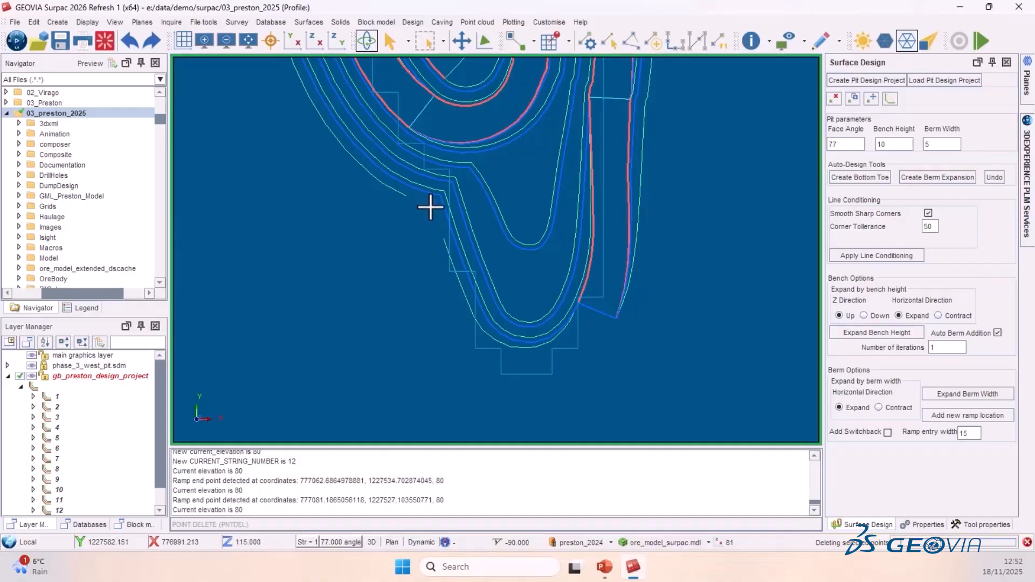
pyautogui.click(441, 239)
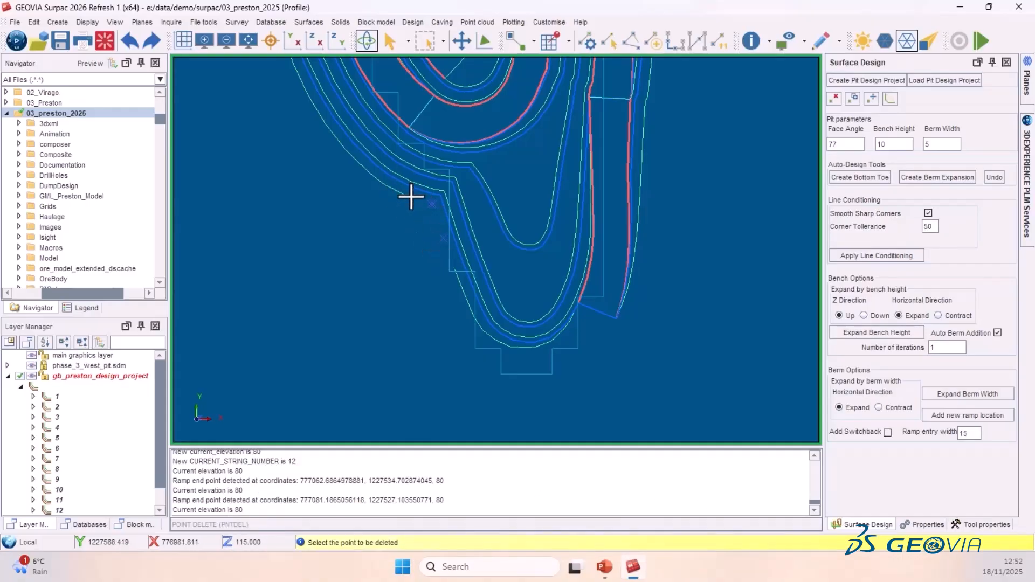
pyautogui.click(379, 183)
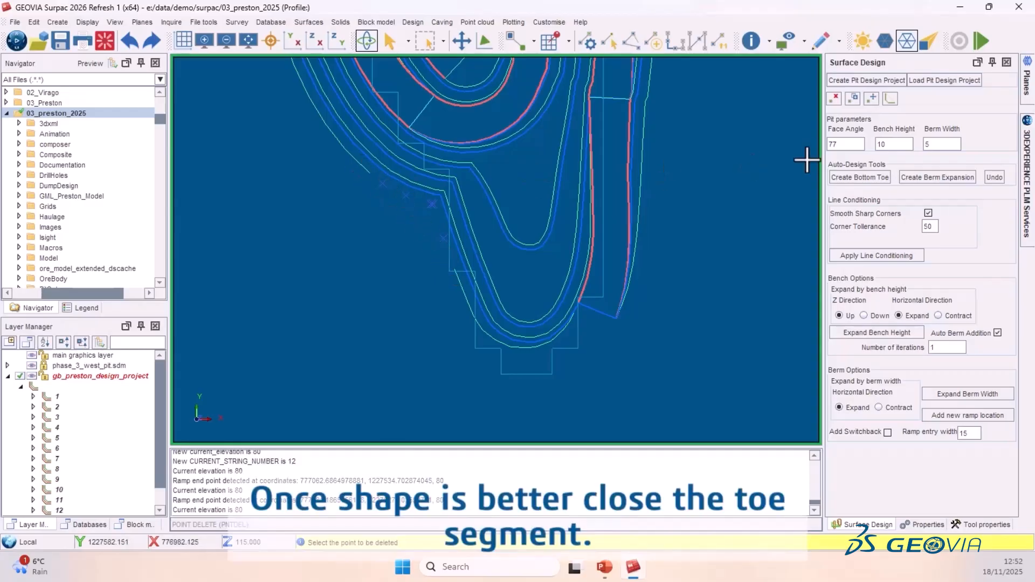
pyautogui.press('Escape')
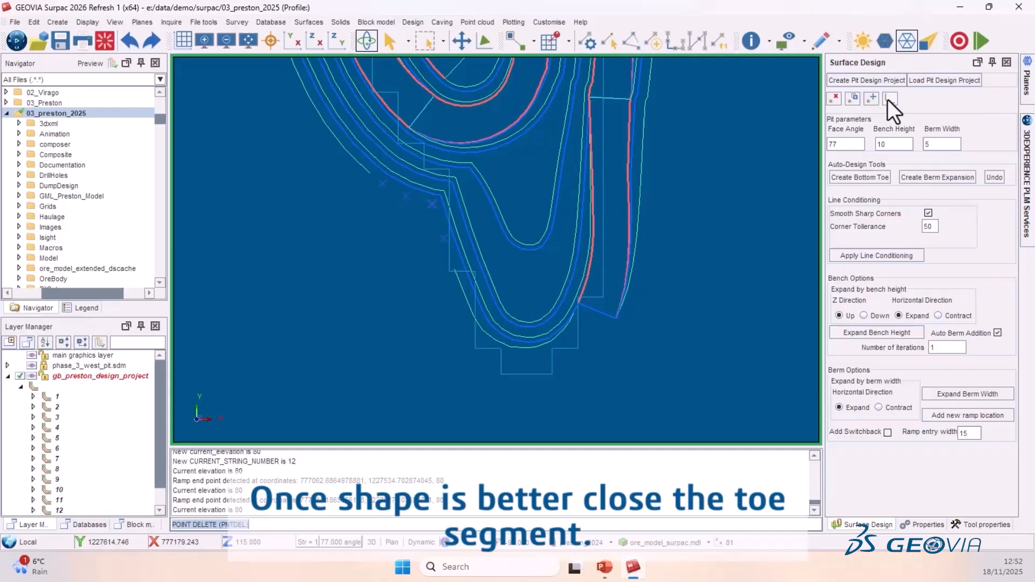
# - Close the edited toe segment with the segment close tool
pyautogui.click(889, 100)
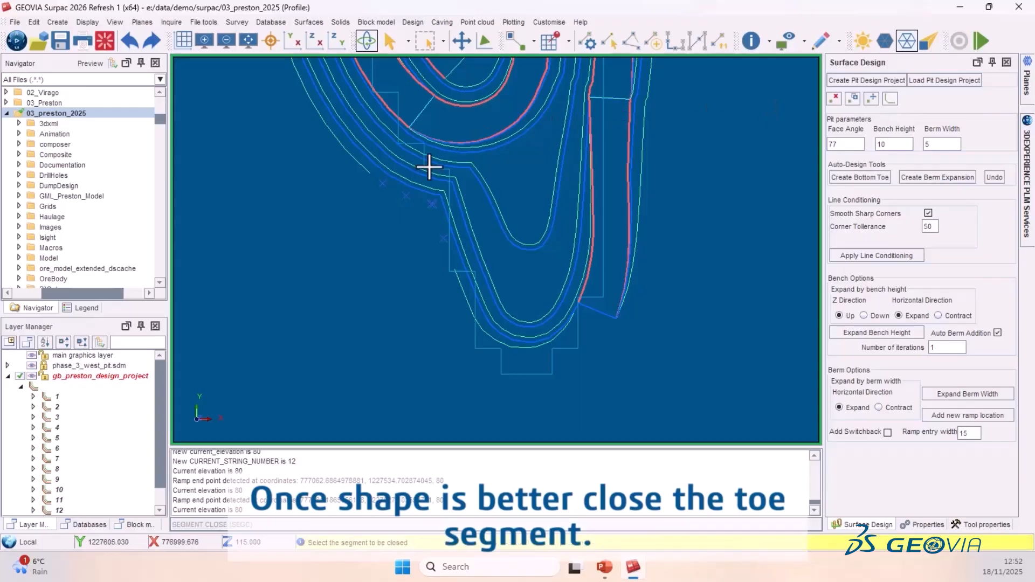
pyautogui.click(368, 173)
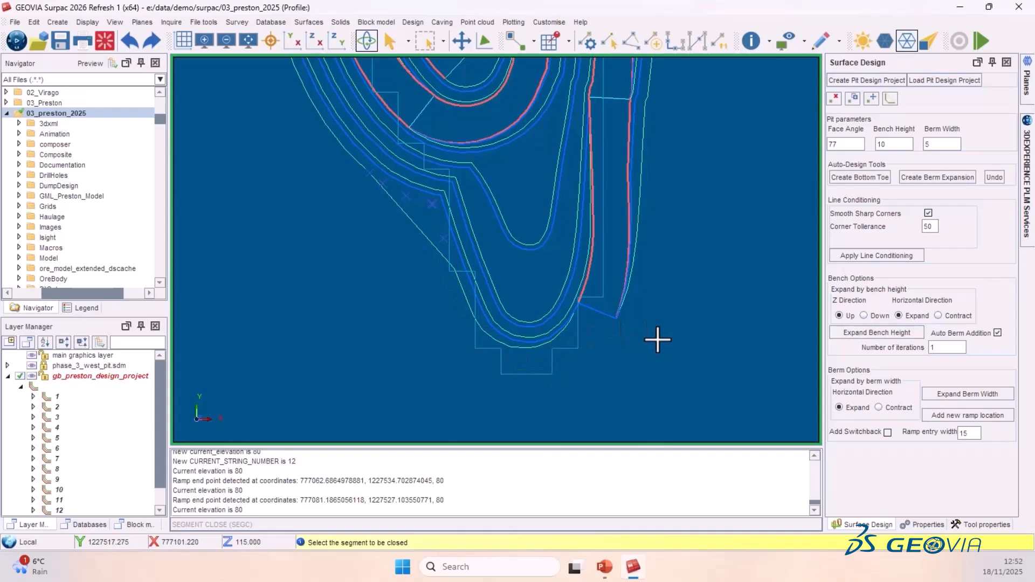
pyautogui.press('Escape')
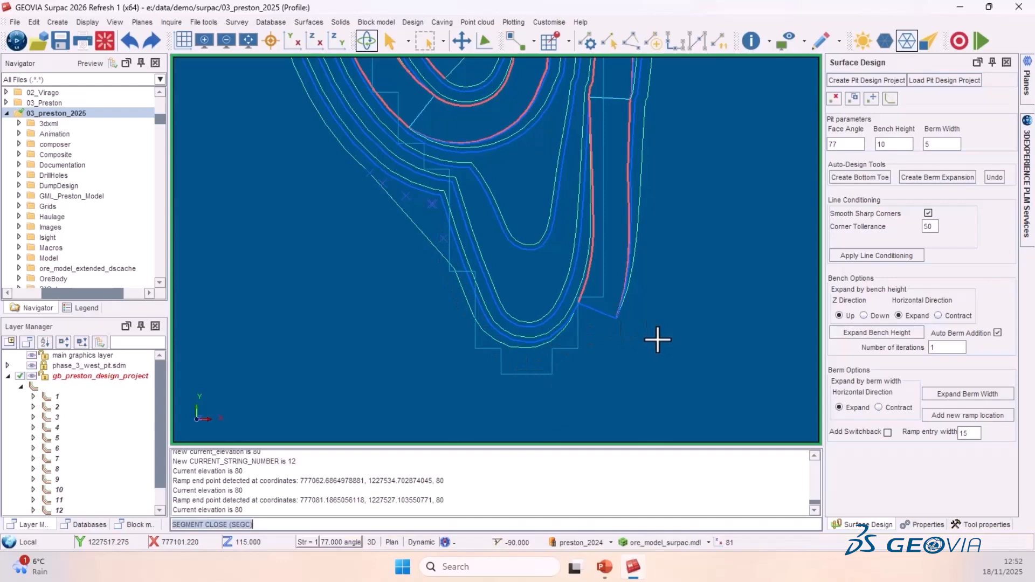
# - Expand the bench height up one bench, then set the number of iterations to 9 and expand upward again
pyautogui.click(854, 335)
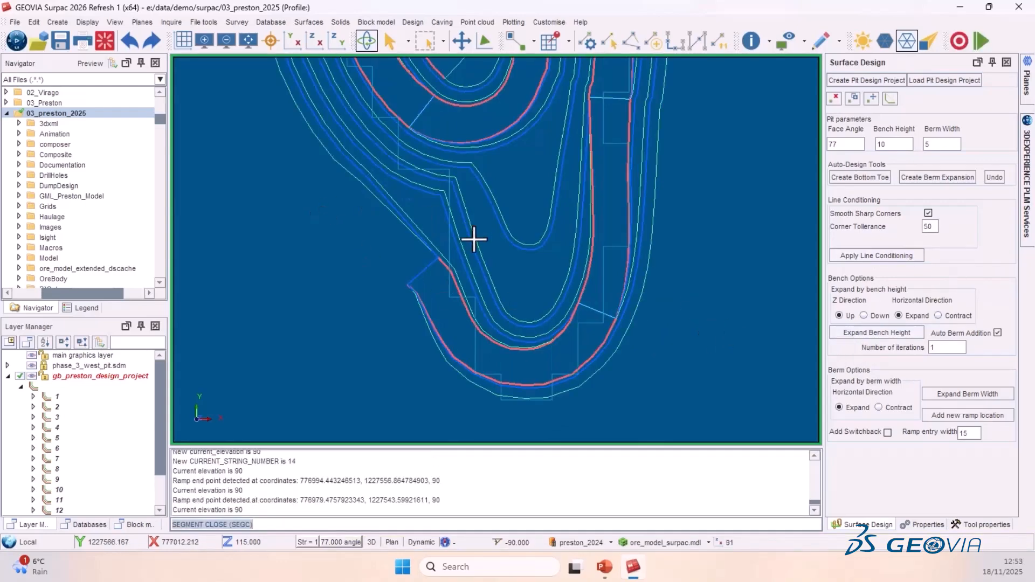
pyautogui.scroll(-2, 473, 241)
pyautogui.click(940, 347)
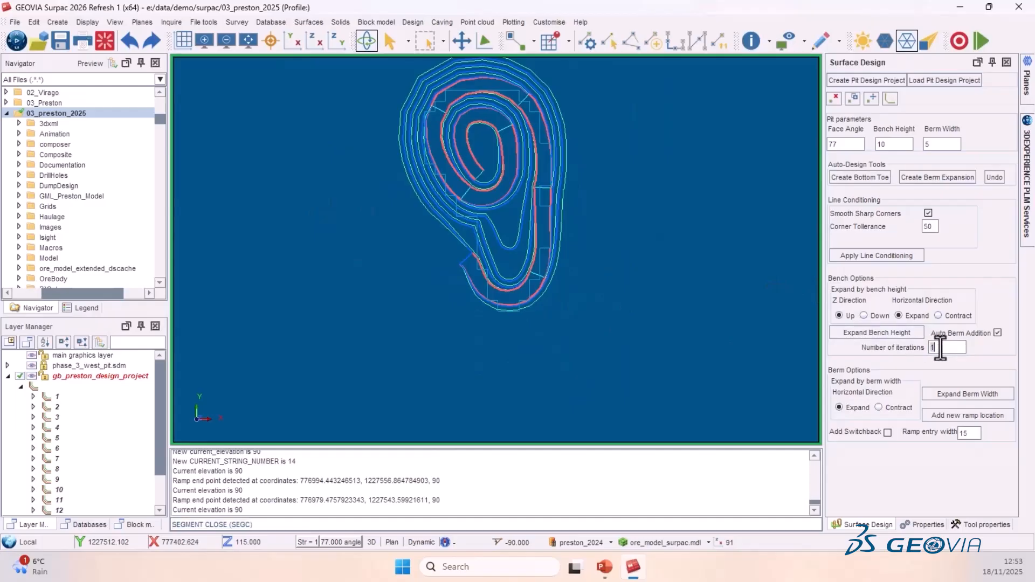
pyautogui.write('9')
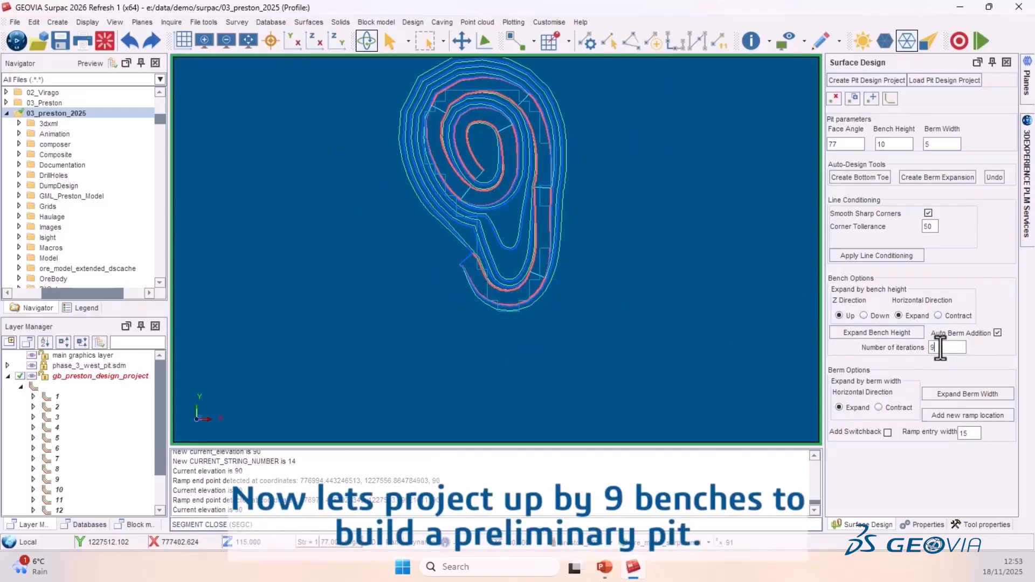
pyautogui.click(879, 332)
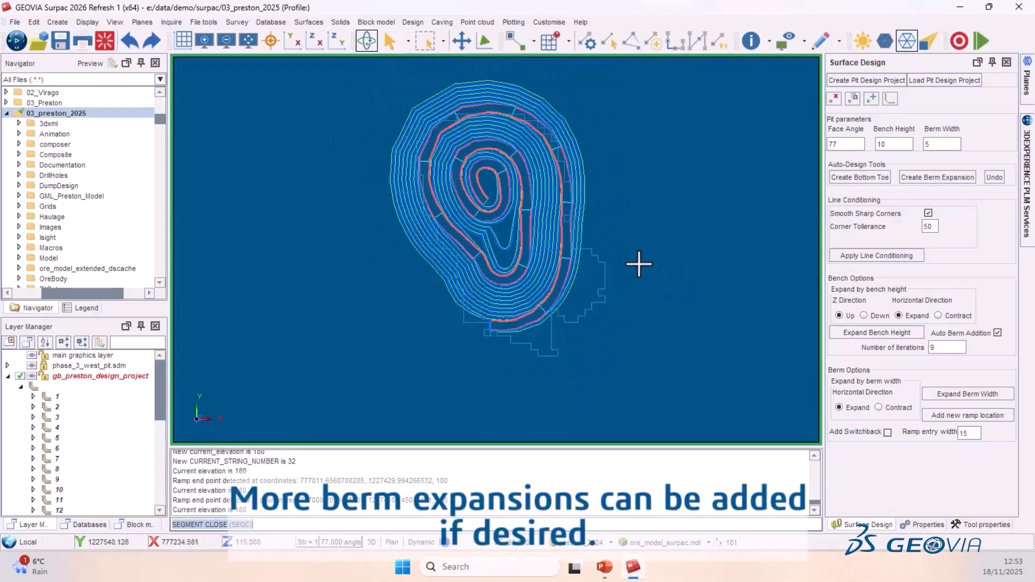
# - Set the number of iterations to 2 and expand the bench height upward
pyautogui.click(940, 349)
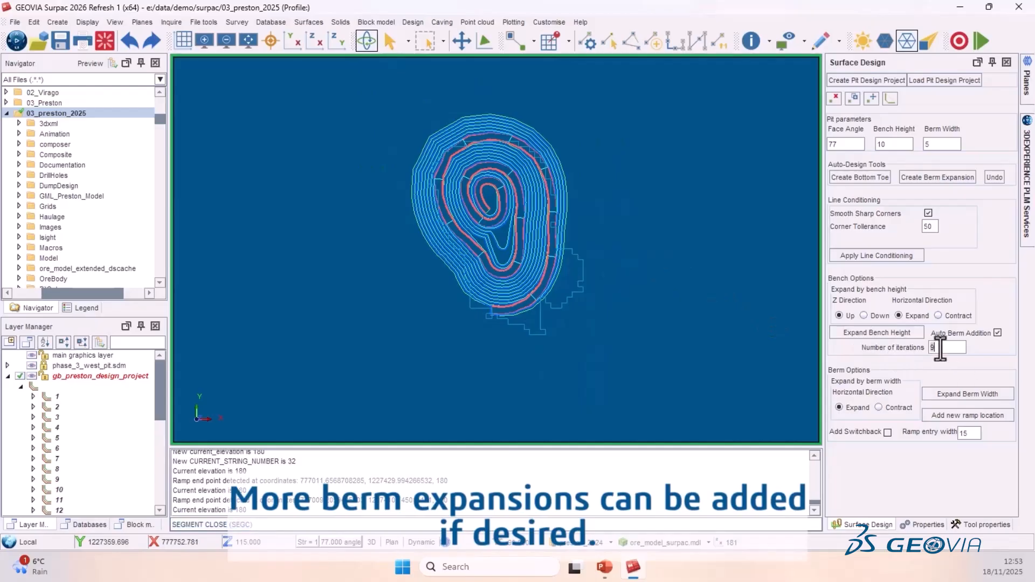
pyautogui.press('BackSpace')
pyautogui.write('2')
pyautogui.click(865, 336)
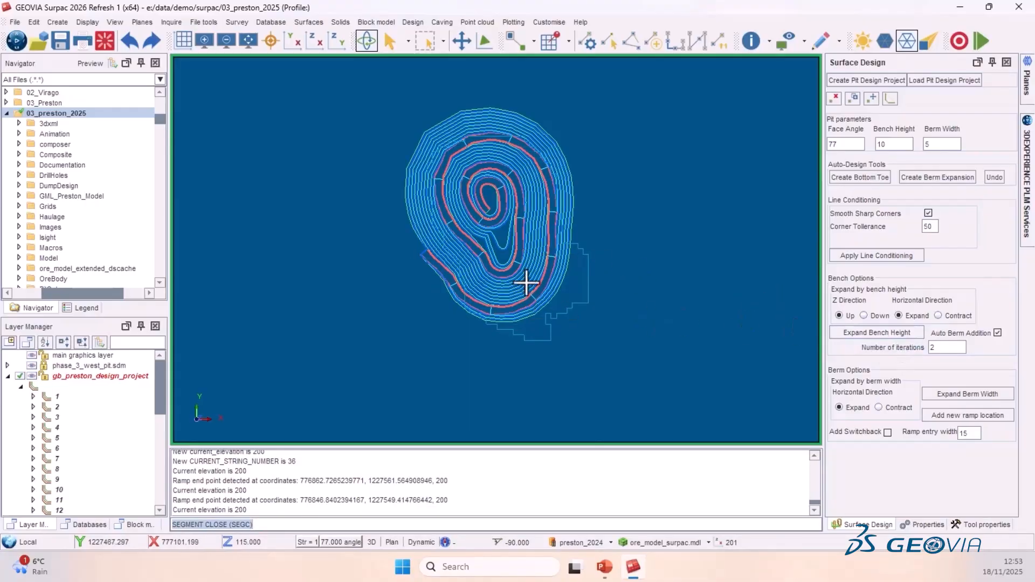
# - Hide the phase_3_west_pit.sdm layer while viewing the pit design in 3D
pyautogui.scroll(-2, 523, 281)
pyautogui.scroll(3, 499, 251)
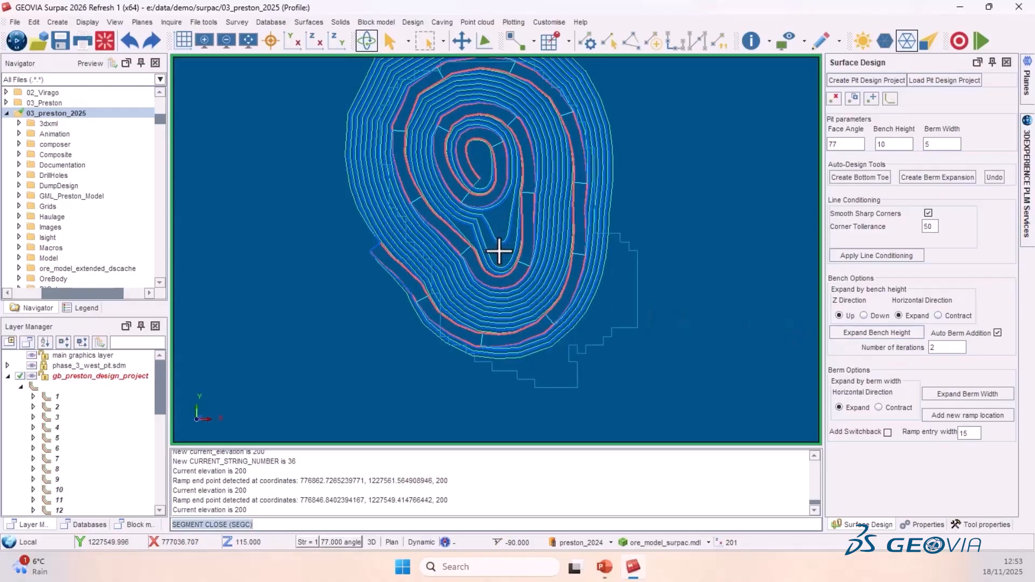
pyautogui.moveTo(588, 355); pyautogui.dragTo(590, 325)
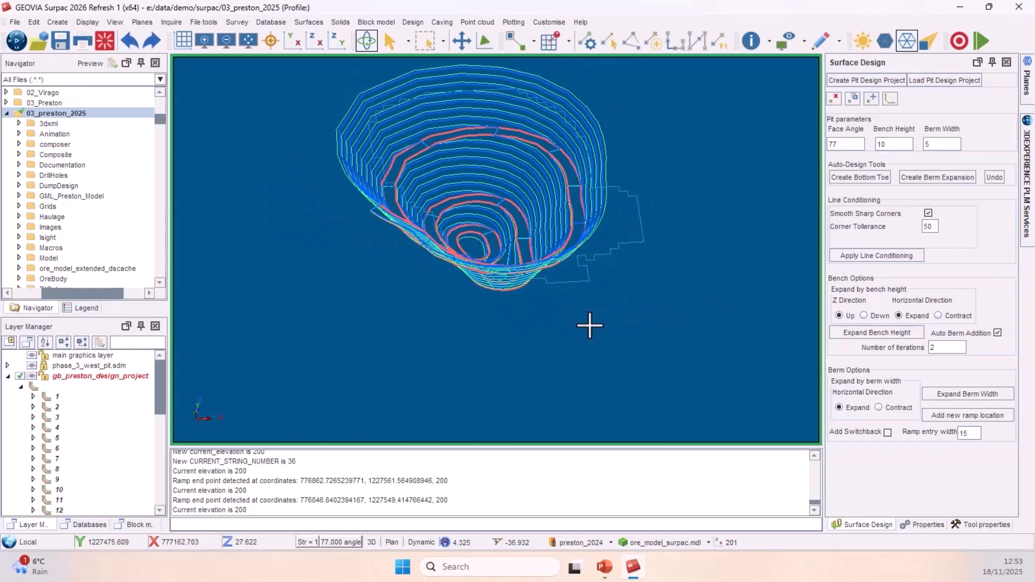
pyautogui.click(31, 366)
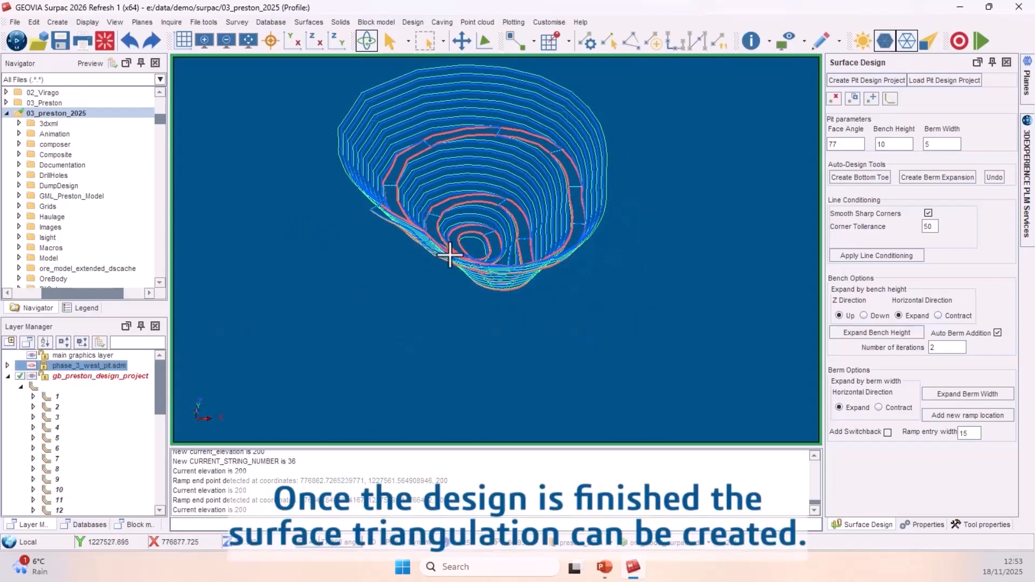
# - Create a DTM from the layer with the default dialog settings and breakline test
pyautogui.click(315, 24)
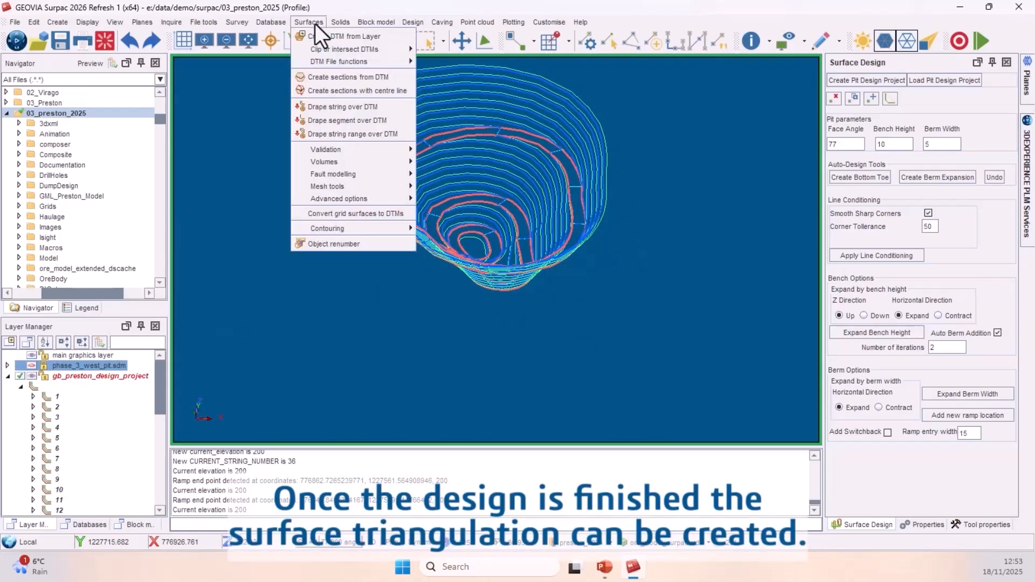
pyautogui.click(328, 35)
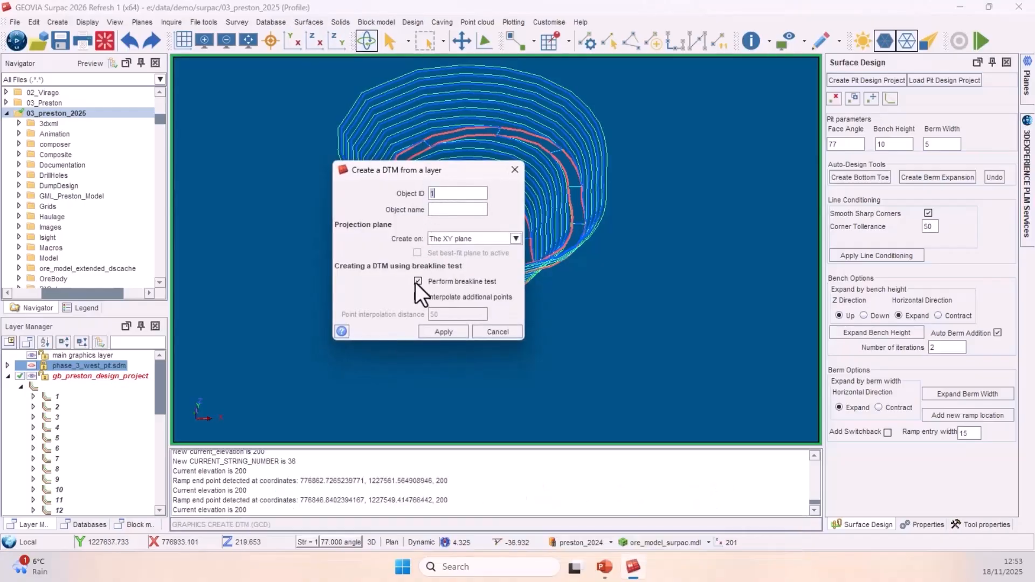
pyautogui.click(438, 333)
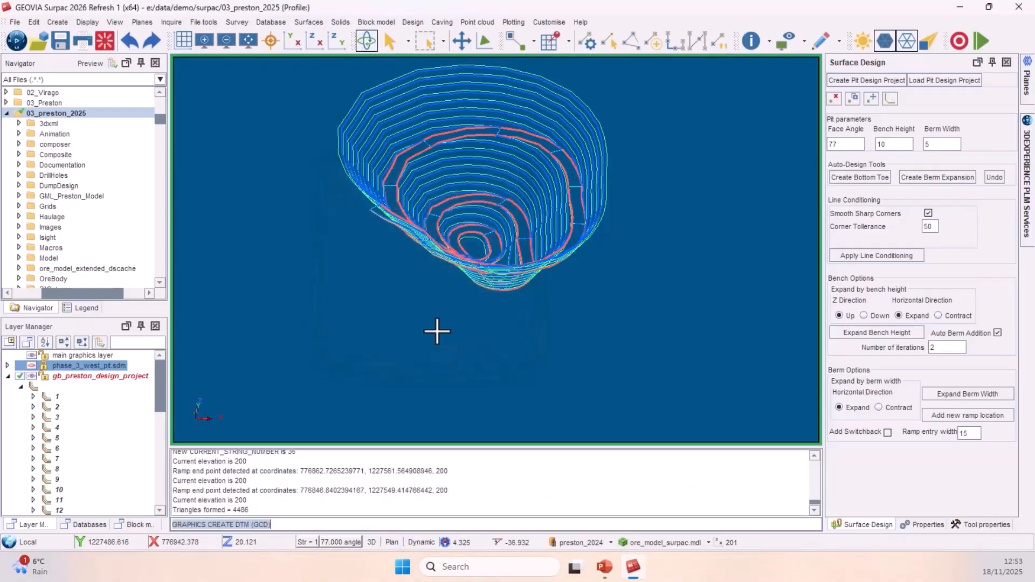
# - Redraw all layers with the DAL command and turn the triangle faces back on
pyautogui.write('DA')
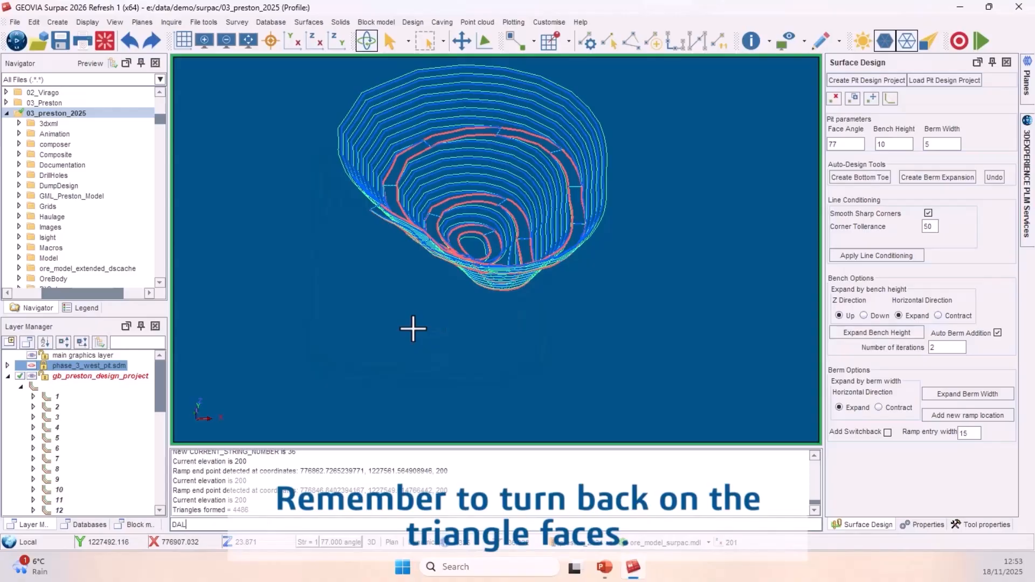
pyautogui.write('L')
pyautogui.press('Return')
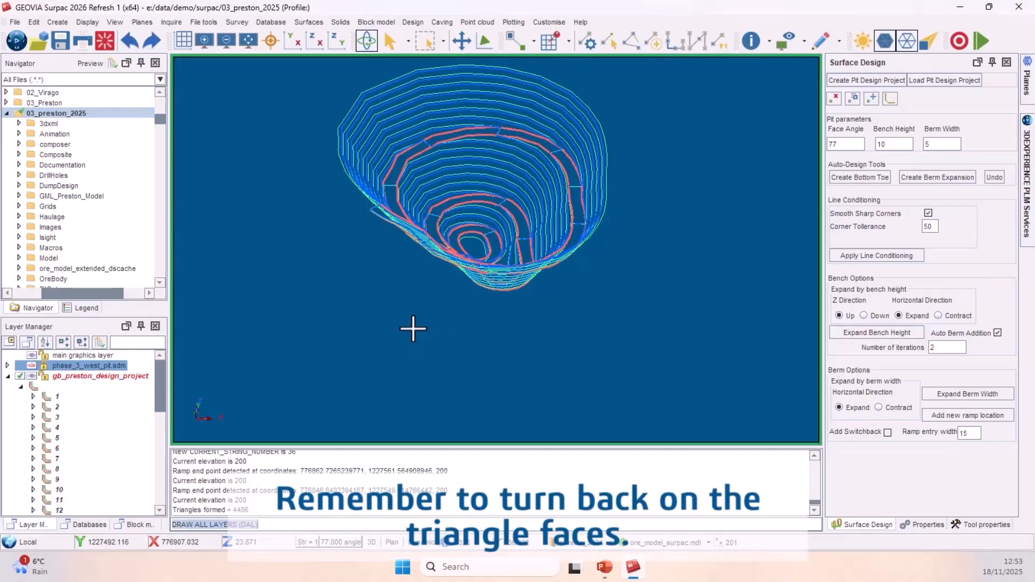
pyautogui.click(881, 42)
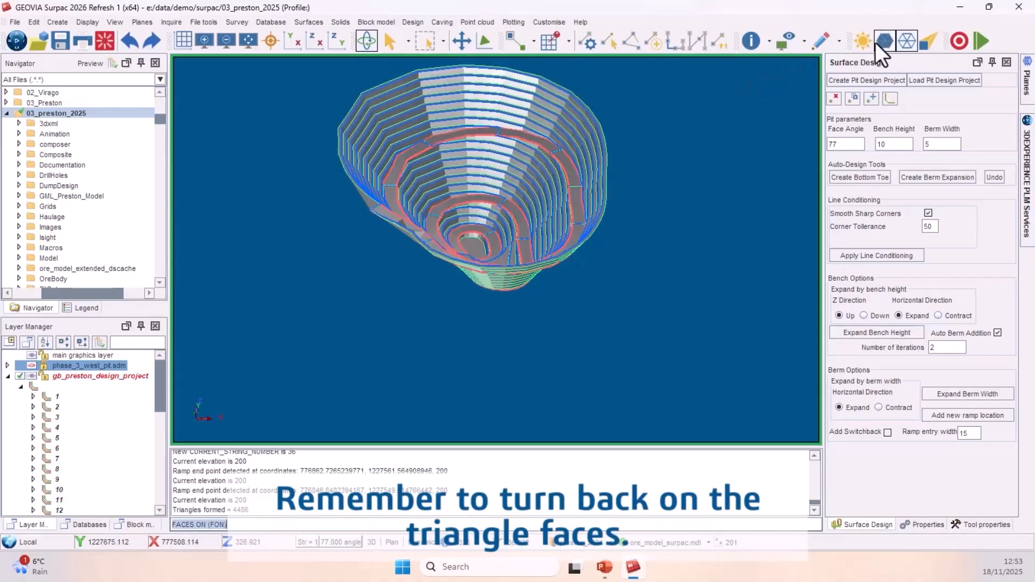
pyautogui.moveTo(650, 163)
pyautogui.mouseDown()
pyautogui.moveTo(648, 178)
pyautogui.moveTo(664, 186)
pyautogui.moveTo(747, 178)
pyautogui.moveTo(633, 342)
pyautogui.moveTo(670, 325)
pyautogui.moveTo(539, 340)
pyautogui.moveTo(416, 309)
pyautogui.moveTo(351, 321)
pyautogui.moveTo(371, 356)
pyautogui.moveTo(367, 212)
pyautogui.moveTo(354, 210)
pyautogui.moveTo(346, 268)
pyautogui.mouseUp()
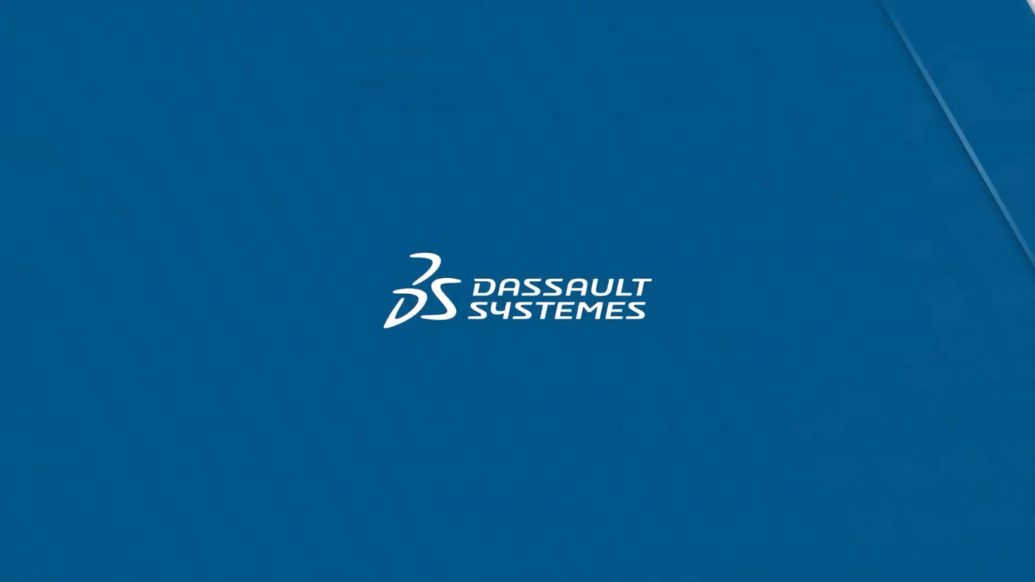